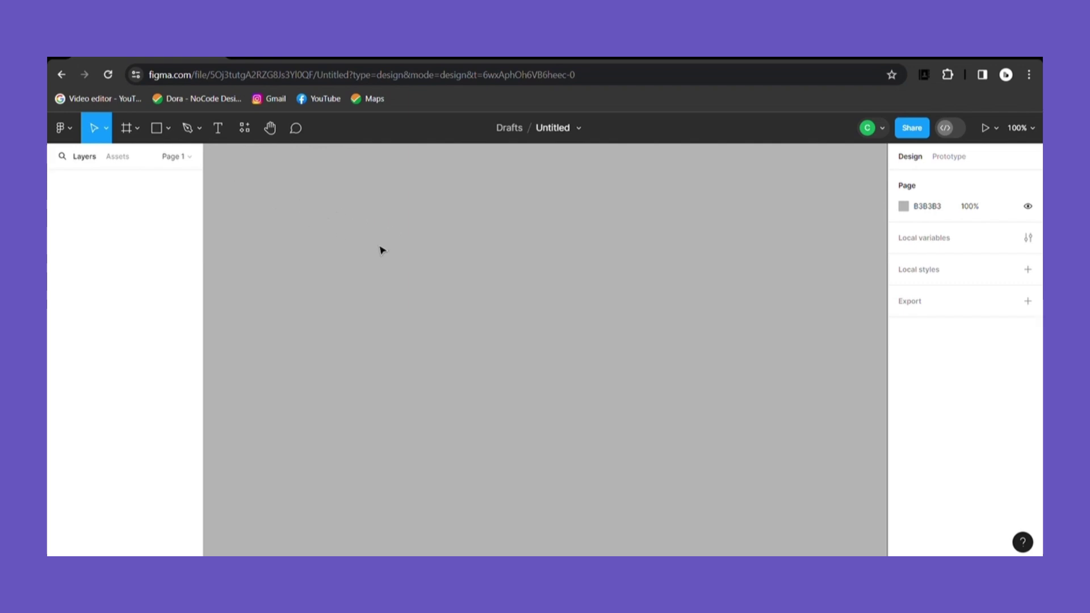
Step: Add a 'Royal Bank' text layer on the canvas
left_click(218, 129)
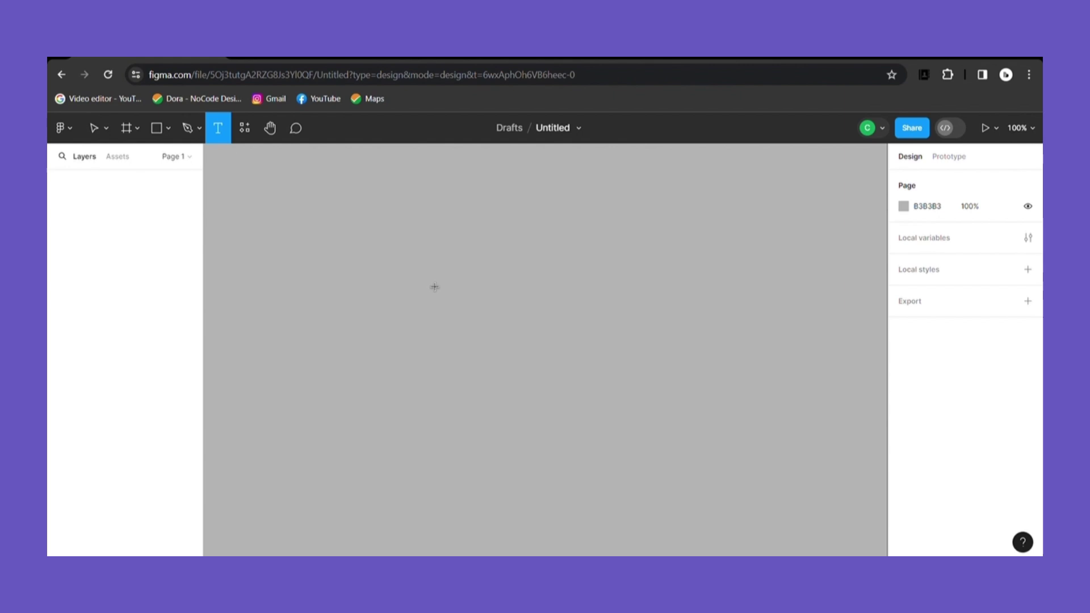
left_click(435, 292)
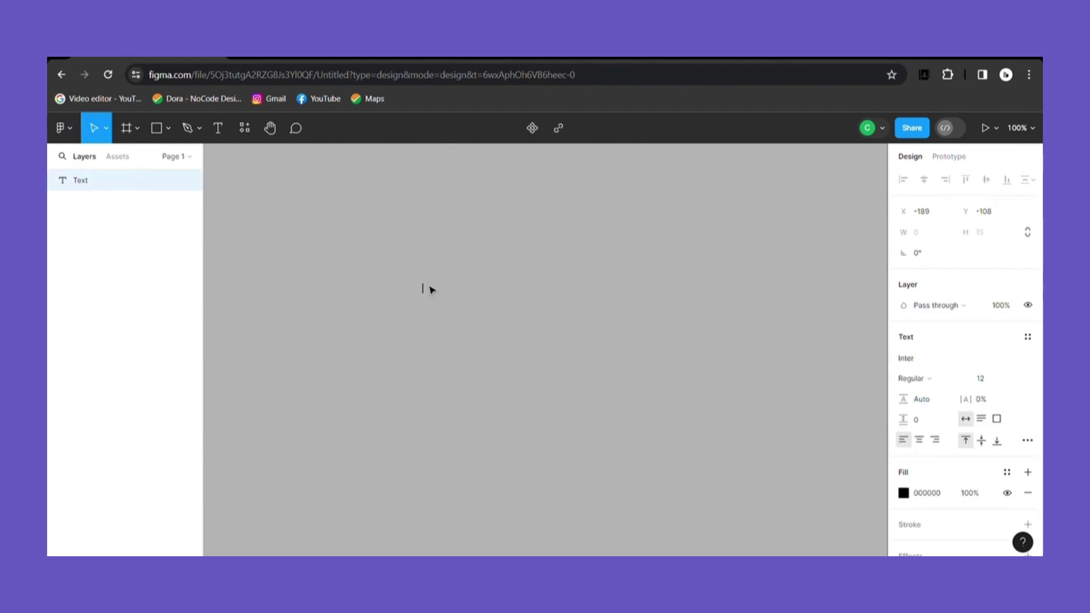
type("Royal Bank")
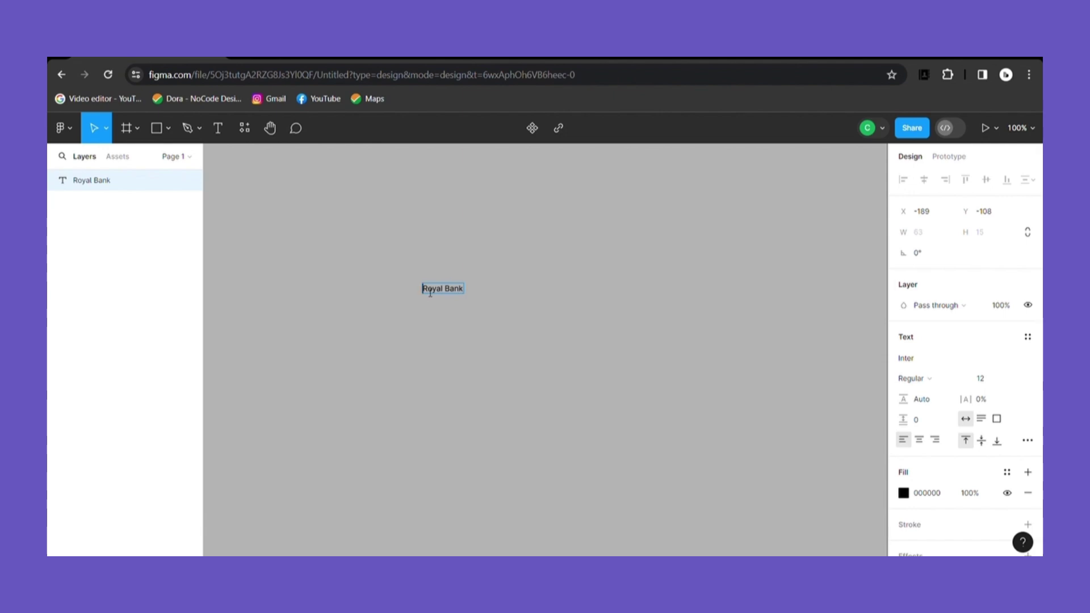
key("Escape")
key("Return")
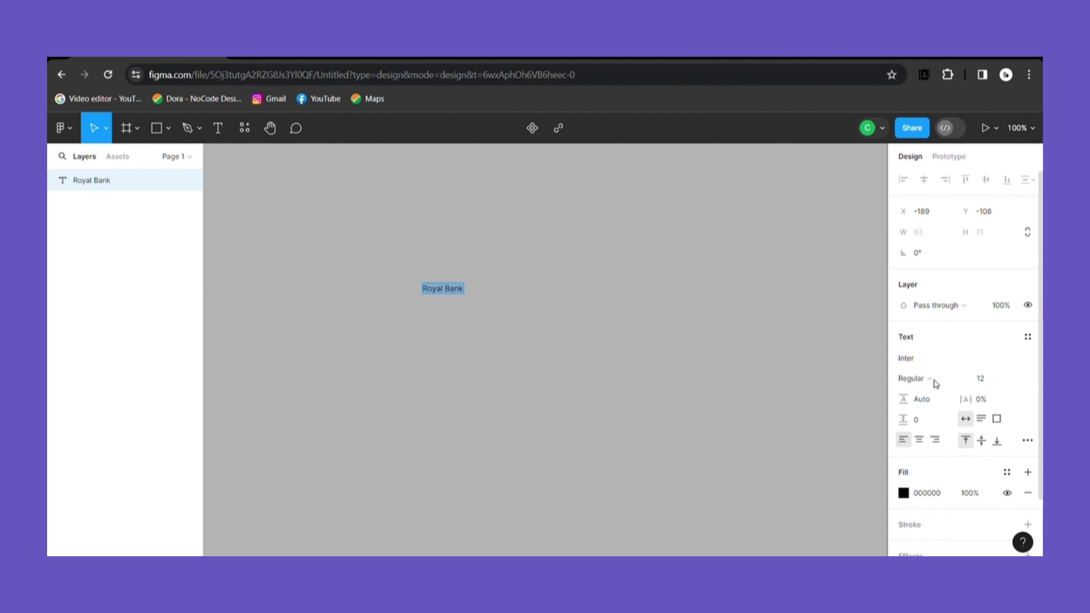
Step: Style the text in Inter Black, all uppercase, at size 16
left_click(969, 382)
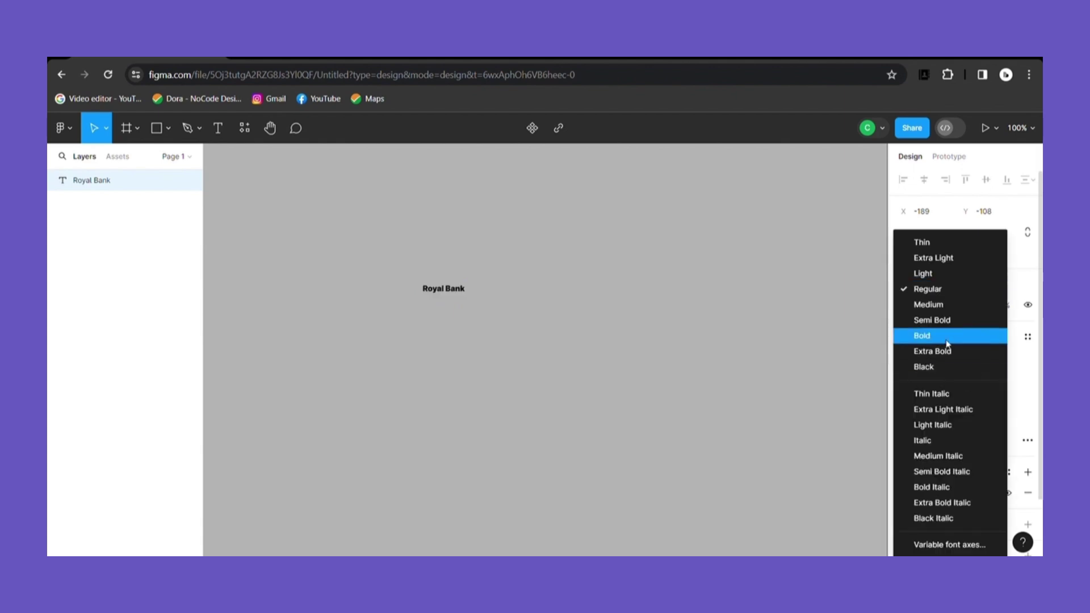
left_click(954, 371)
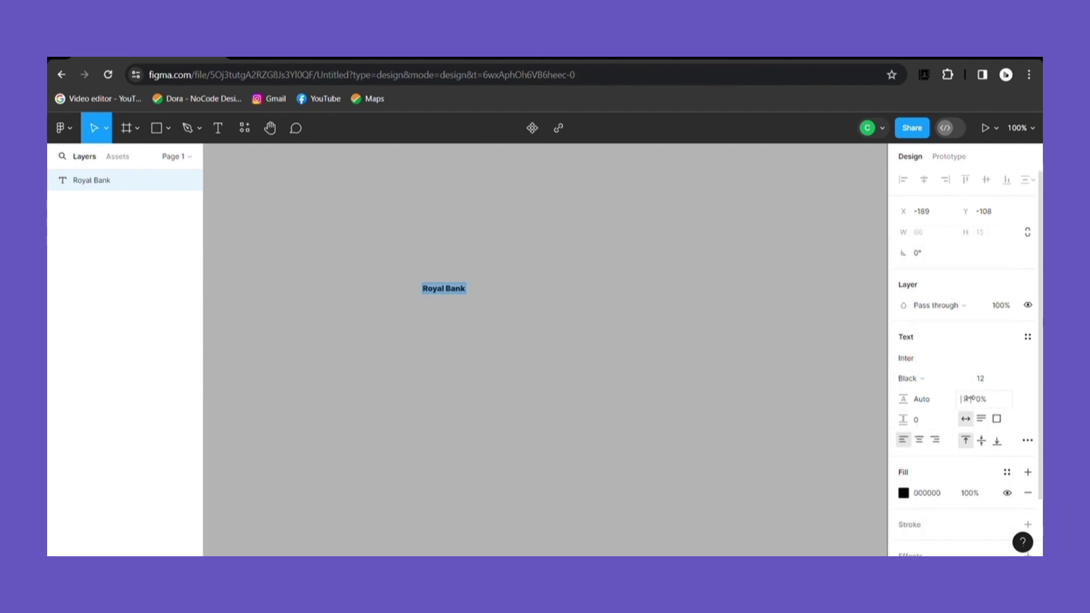
left_click(1028, 440)
left_click(827, 422)
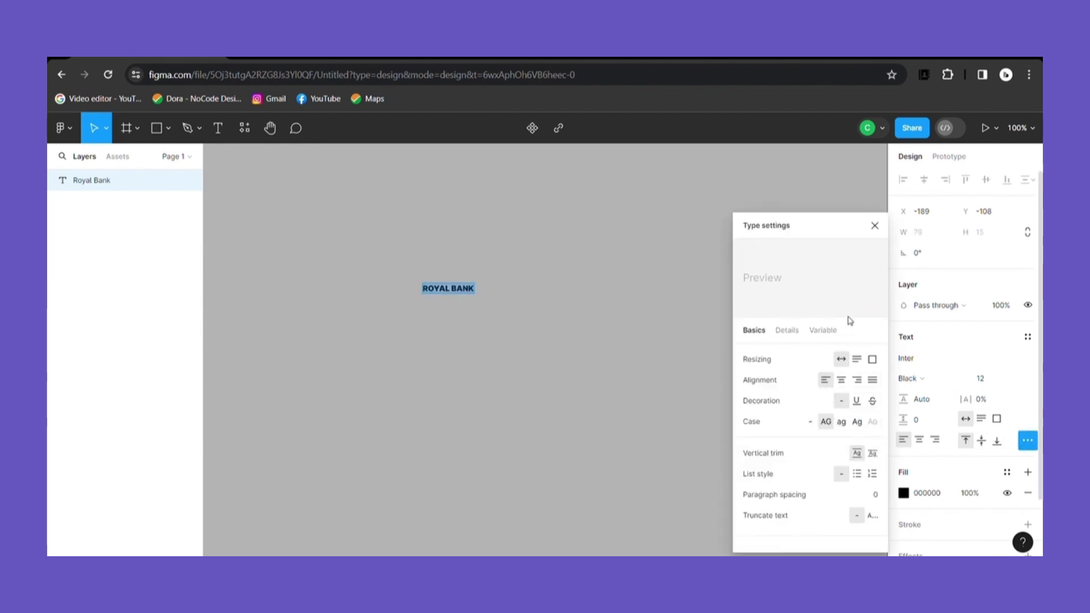
left_click(875, 226)
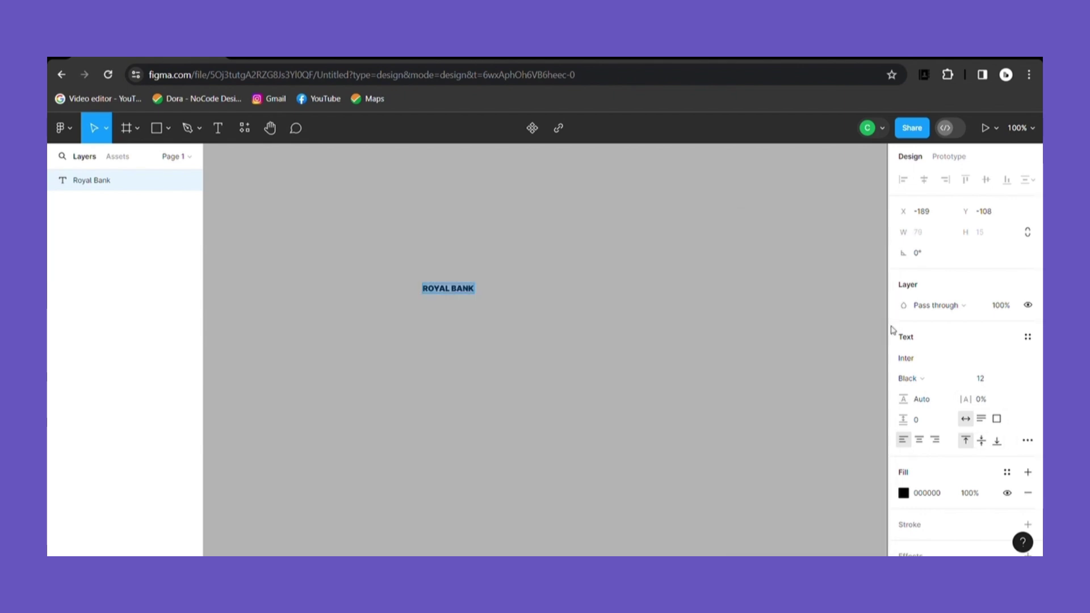
left_click(1016, 388)
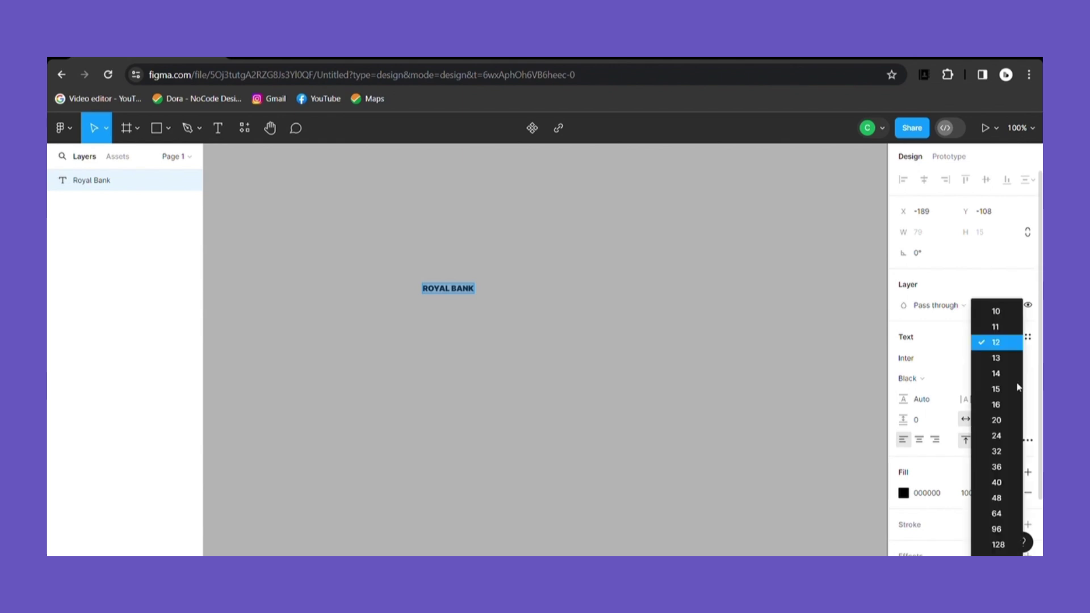
left_click(1018, 404)
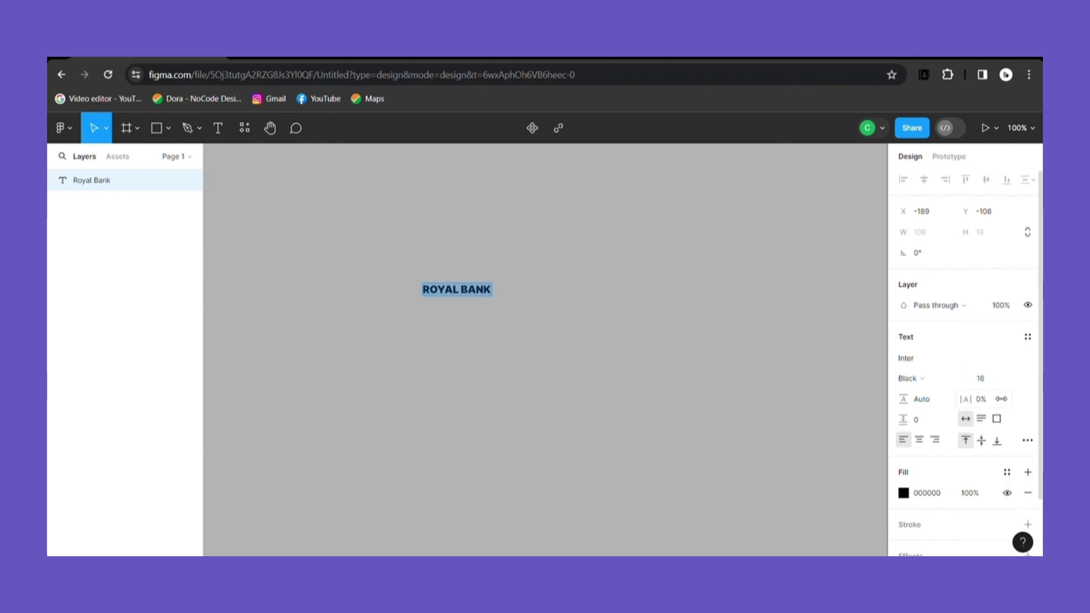
Step: Change the text fill to a linear gradient and add extra colour stops, six in total
left_click(904, 493)
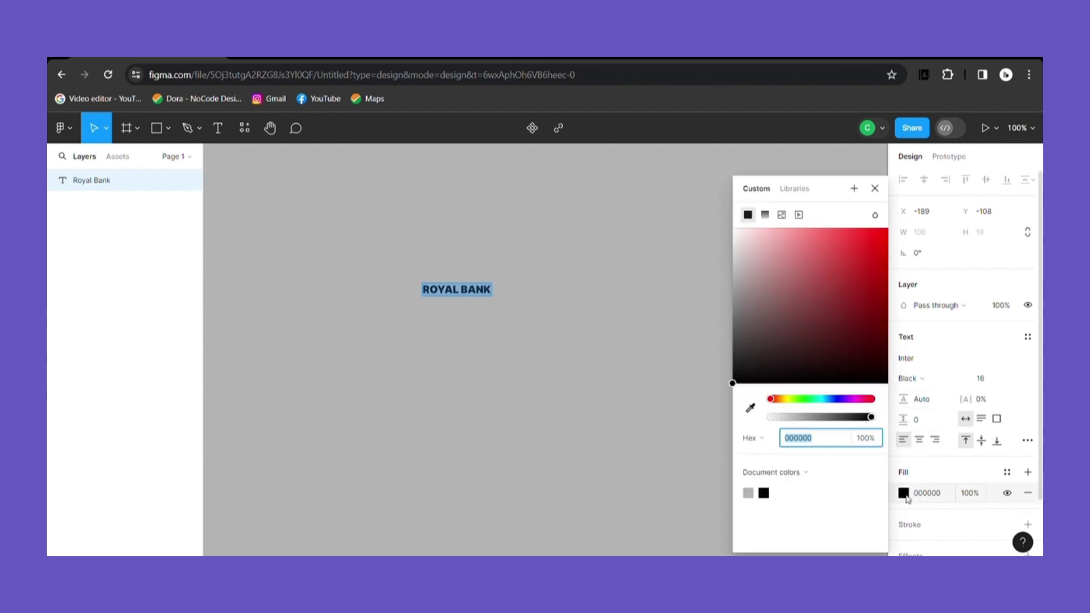
left_click(765, 215)
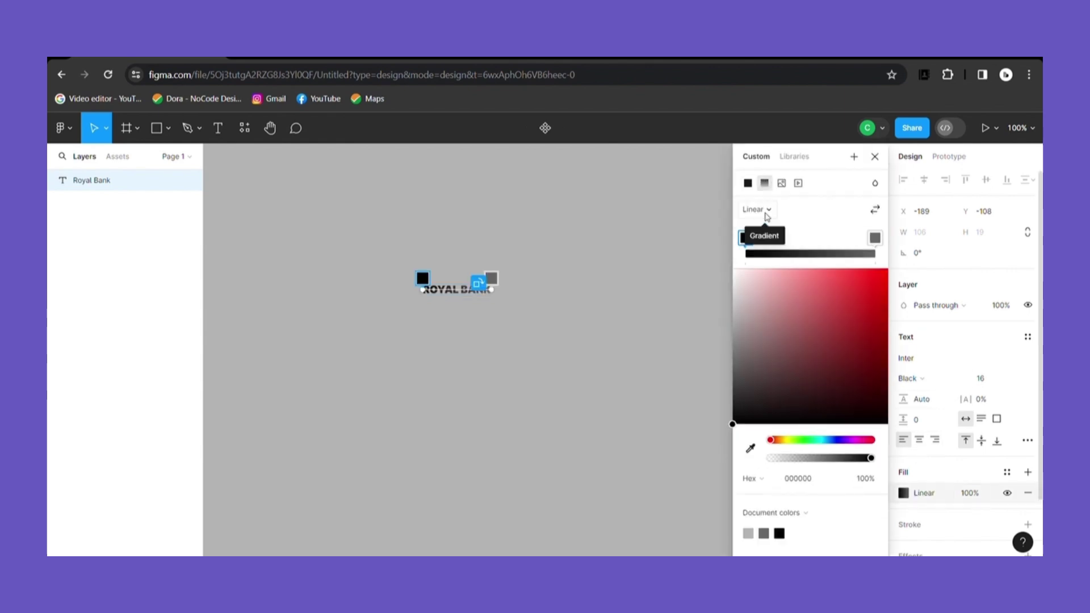
left_click(773, 253)
left_click(803, 254)
left_click(832, 253)
left_click(854, 254)
Step: Set the first four gradient stops to A8A9AD, B5B7BB, CCCCCC and D8D8D8
left_click(819, 485)
key("BackSpace")
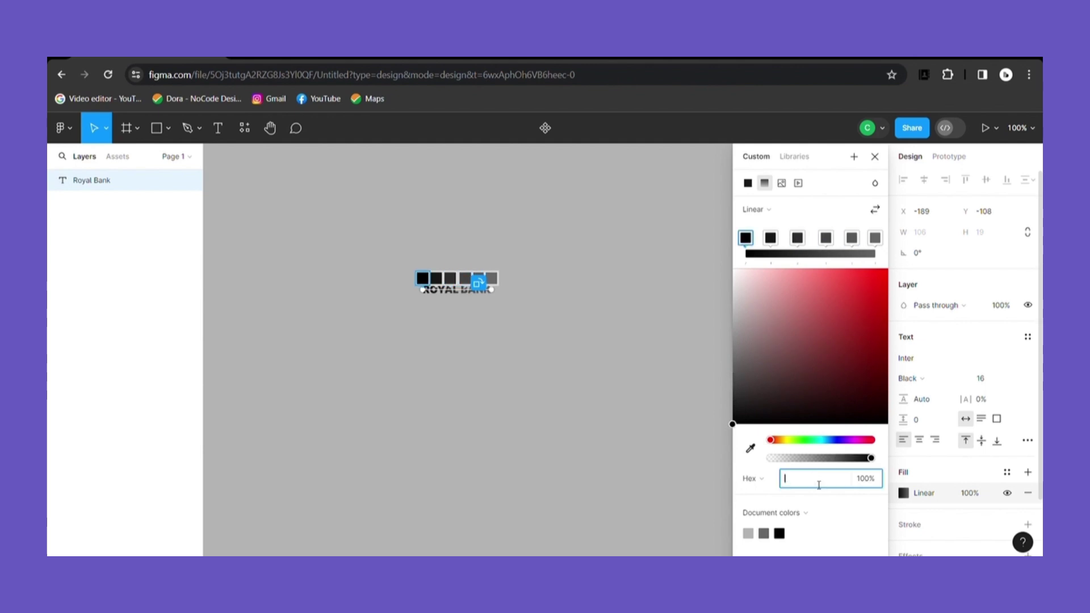
type("A8A9AD")
key("Return")
type("B5B7BB")
key("Return")
type("CCCCCC")
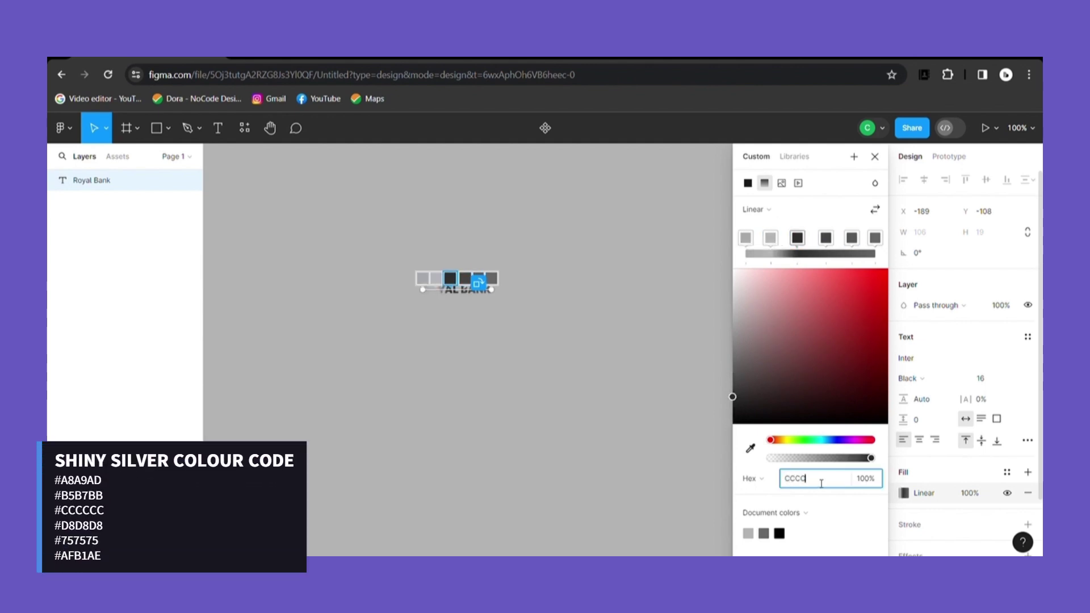
key("Return")
key("BackSpace")
type("D8D8D8")
key("Return")
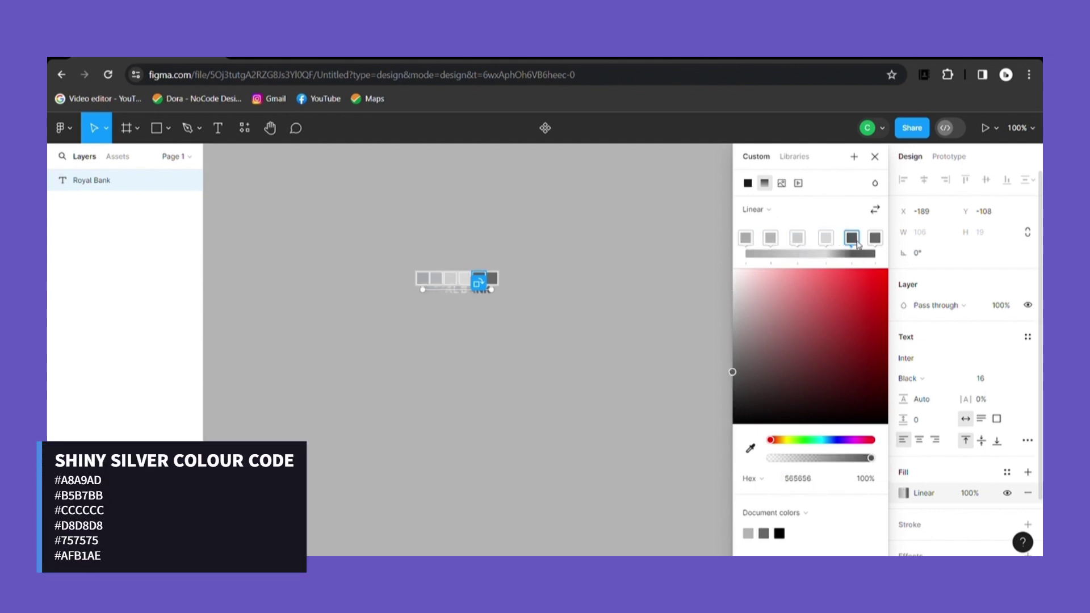
Step: Set the last two gradient stops to 757575 and AFB1AE
key("BackSpace")
type("757575")
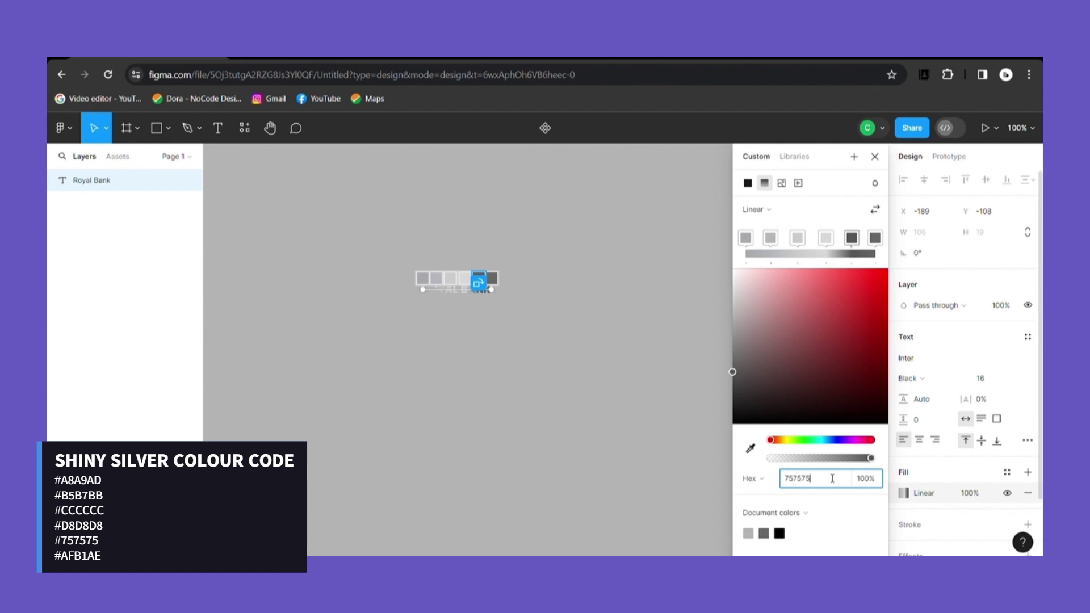
key("Return")
type("AFB1AE")
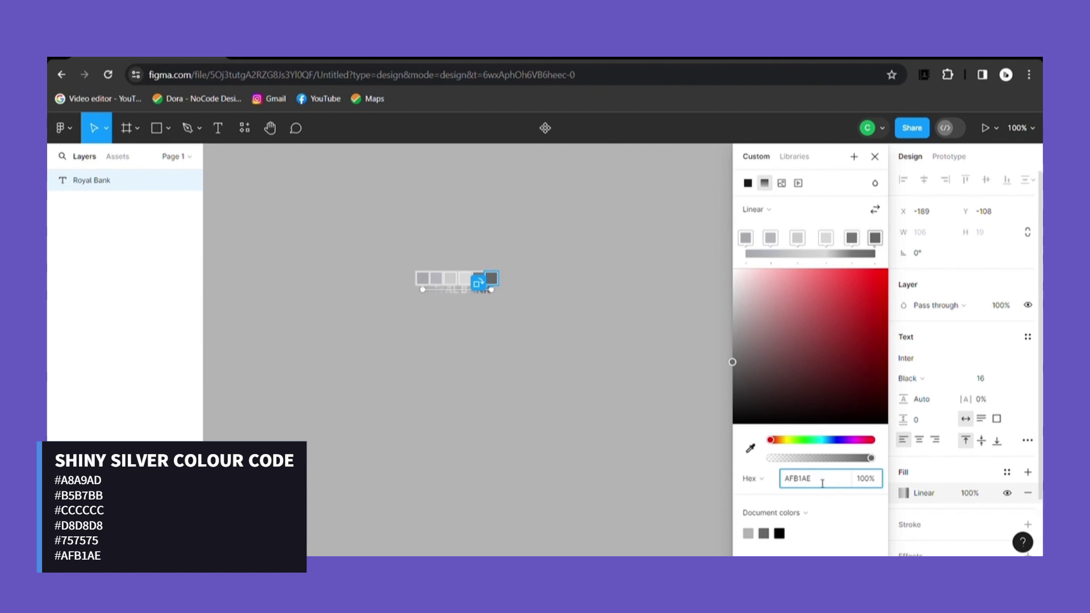
left_click(874, 248)
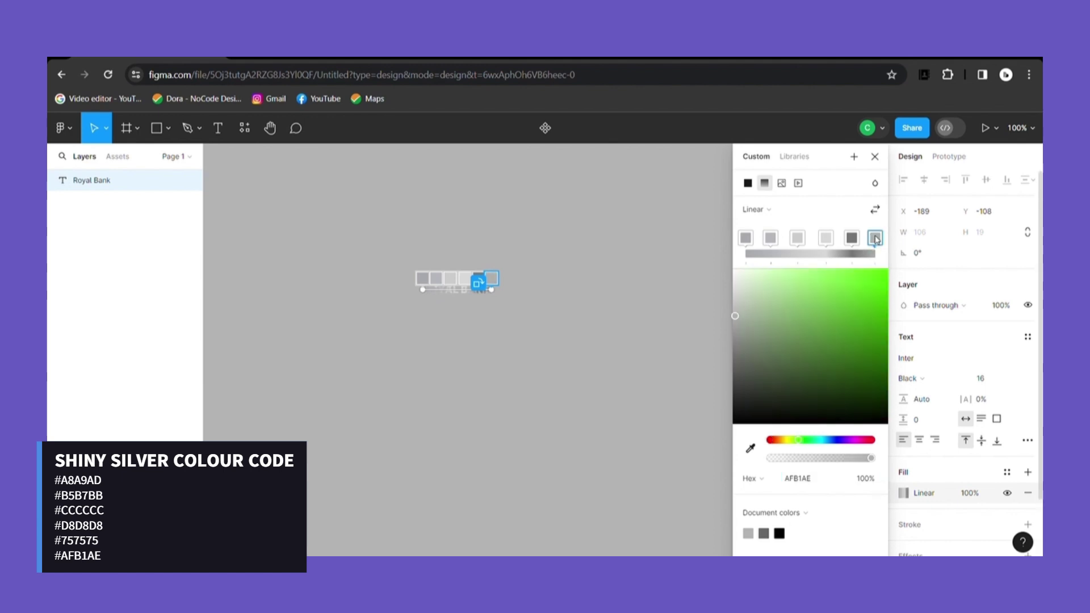
left_click(875, 156)
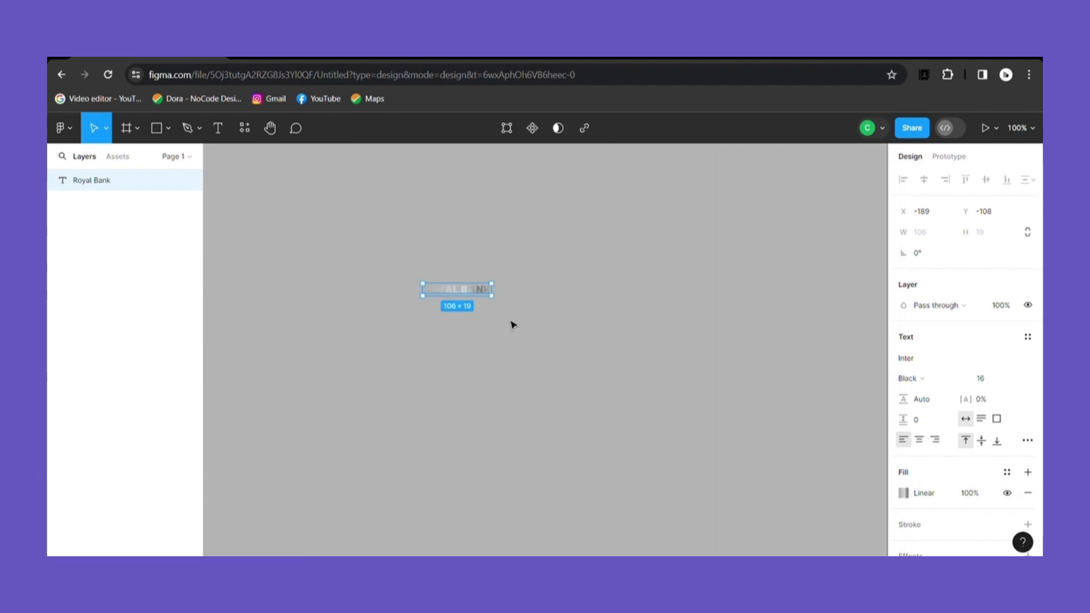
left_click(514, 321)
Step: Add auto layout around Royal Bank and raise horizontal padding to 147, making it 400 wide
left_click(475, 295)
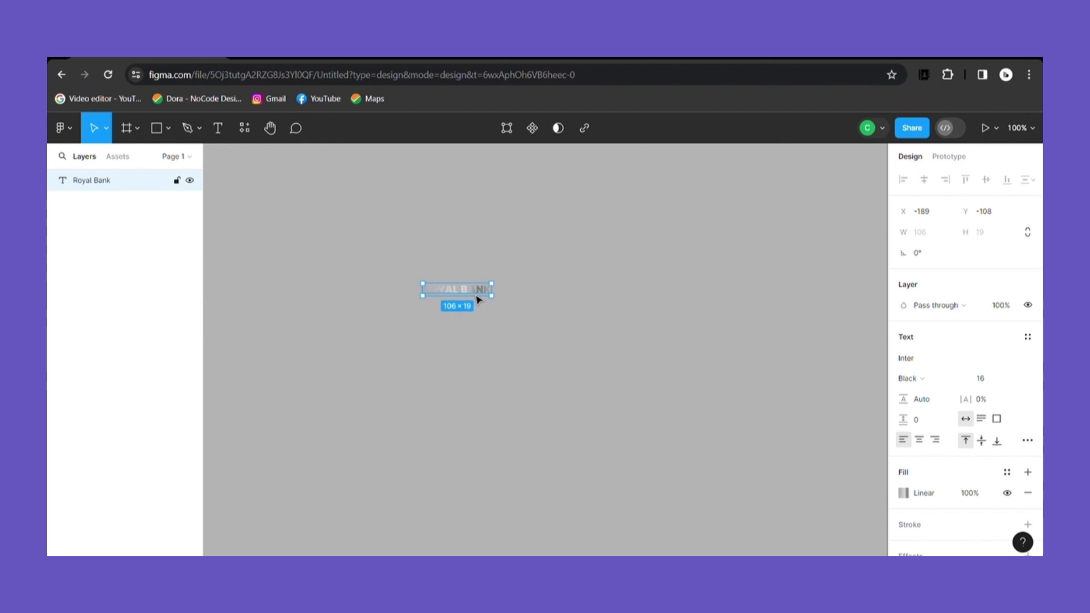
key("shift+a")
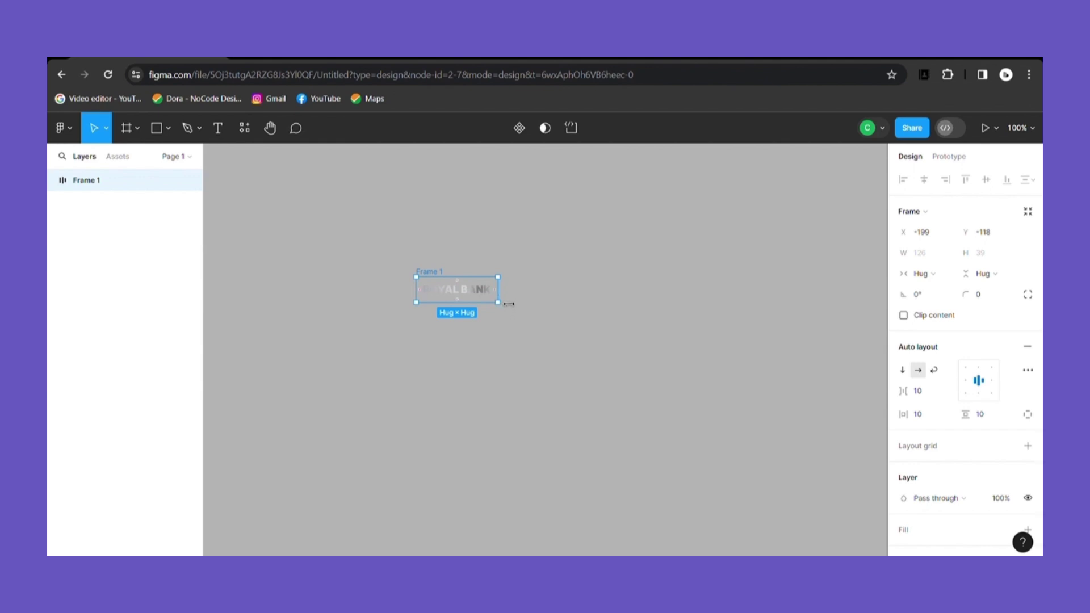
left_click(909, 414)
left_click_drag(909, 414, 932, 413)
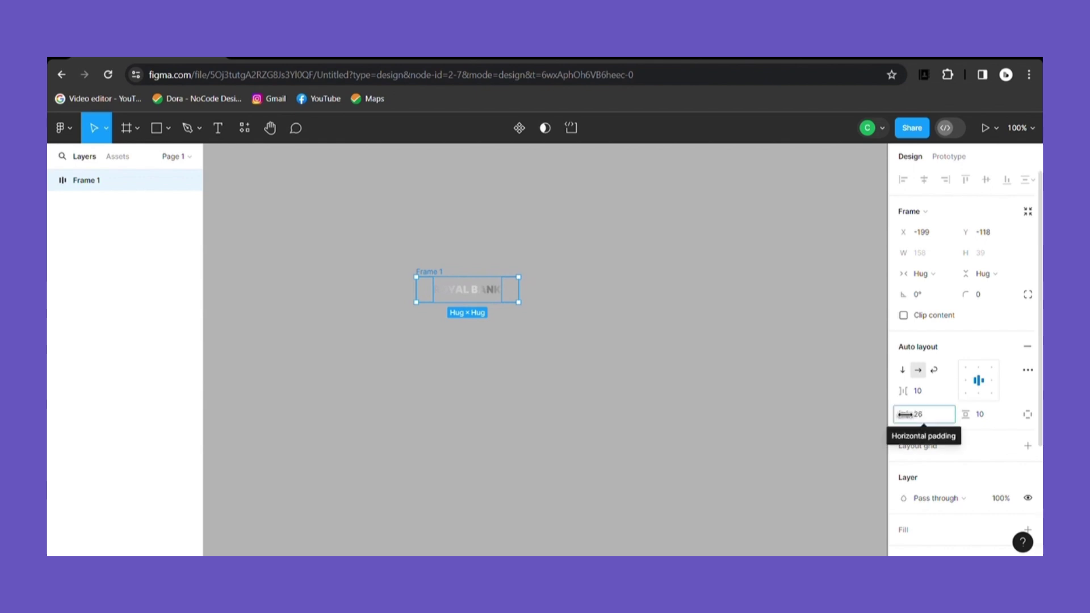
left_click_drag(913, 419, 943, 418)
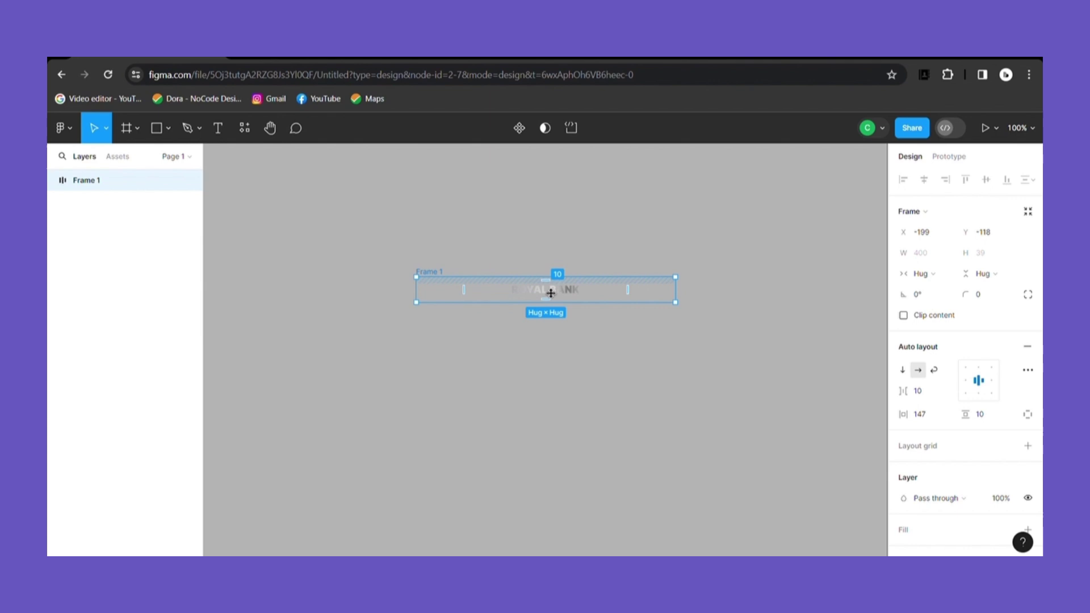
left_click(569, 298)
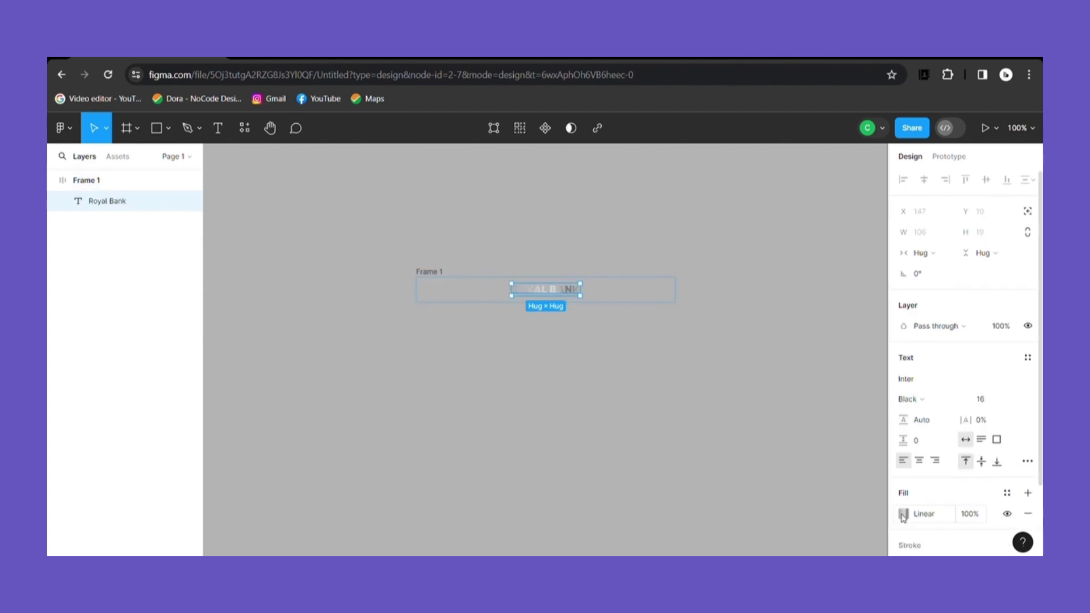
Step: Add a solid black 000000 fill to Frame 1
left_click(445, 284)
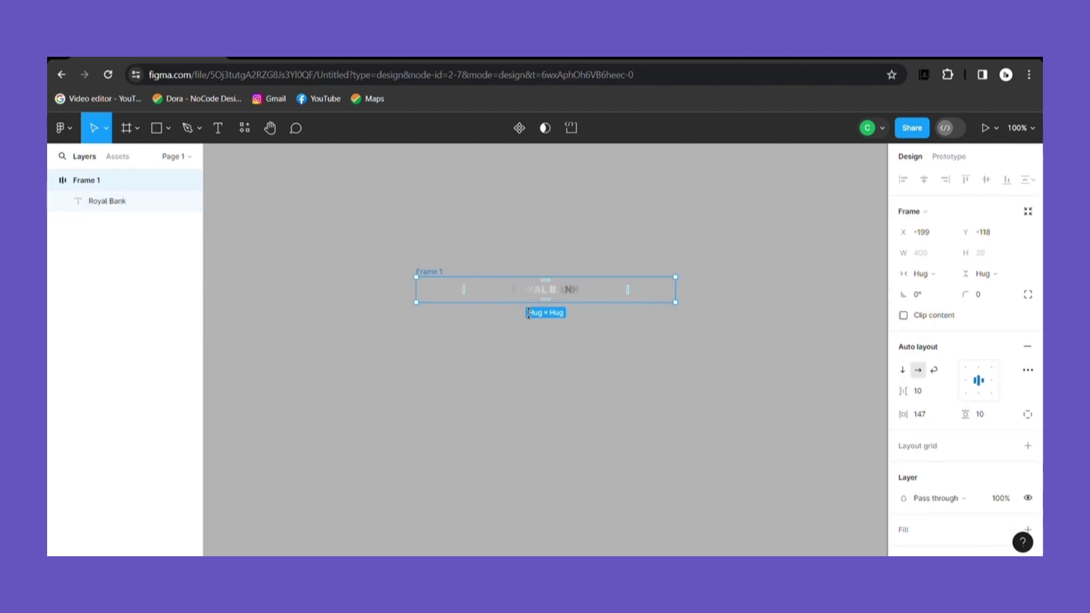
left_click(908, 535)
scroll(907, 454, "down", 2)
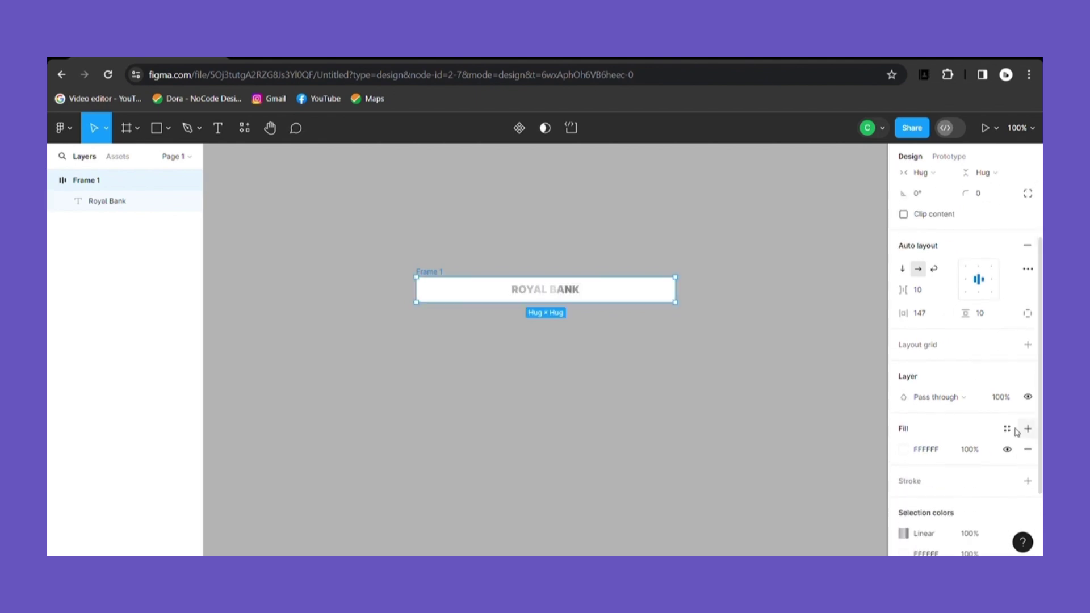
left_click(904, 451)
left_click_drag(735, 244, 731, 386)
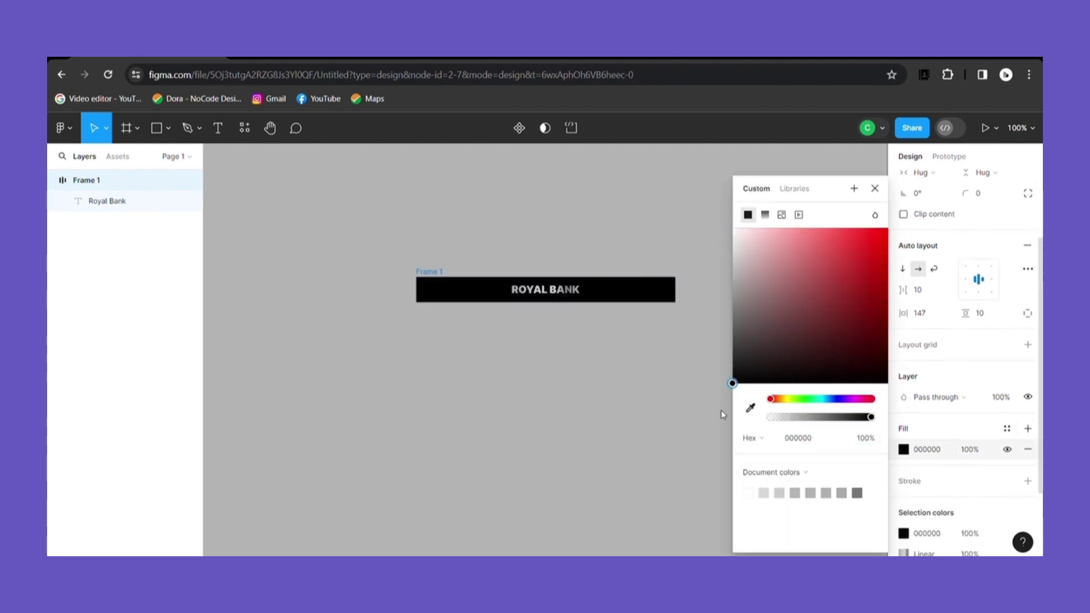
left_click(875, 188)
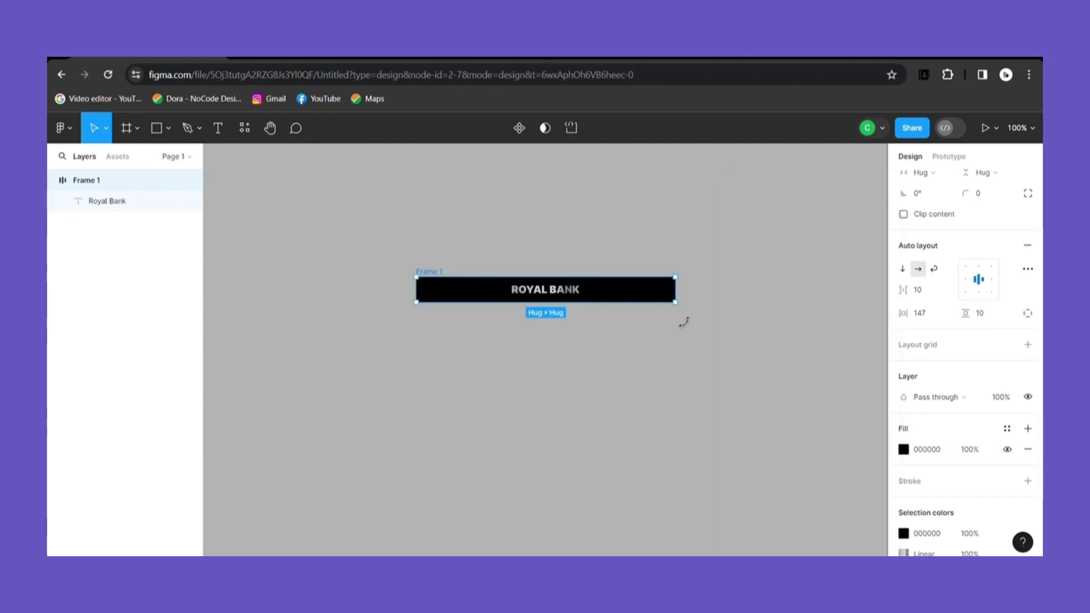
Step: Paste the SIM chip icon into a vertical auto-layout frame with ROYAL BANK moved above it
key("ctrl+v")
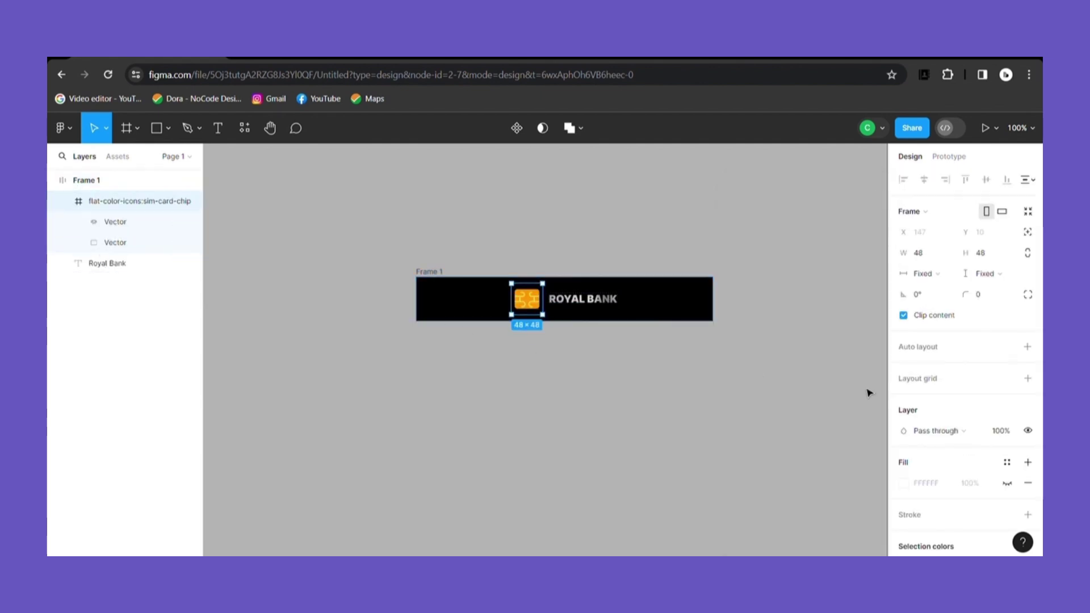
key("Escape")
key("shift+a")
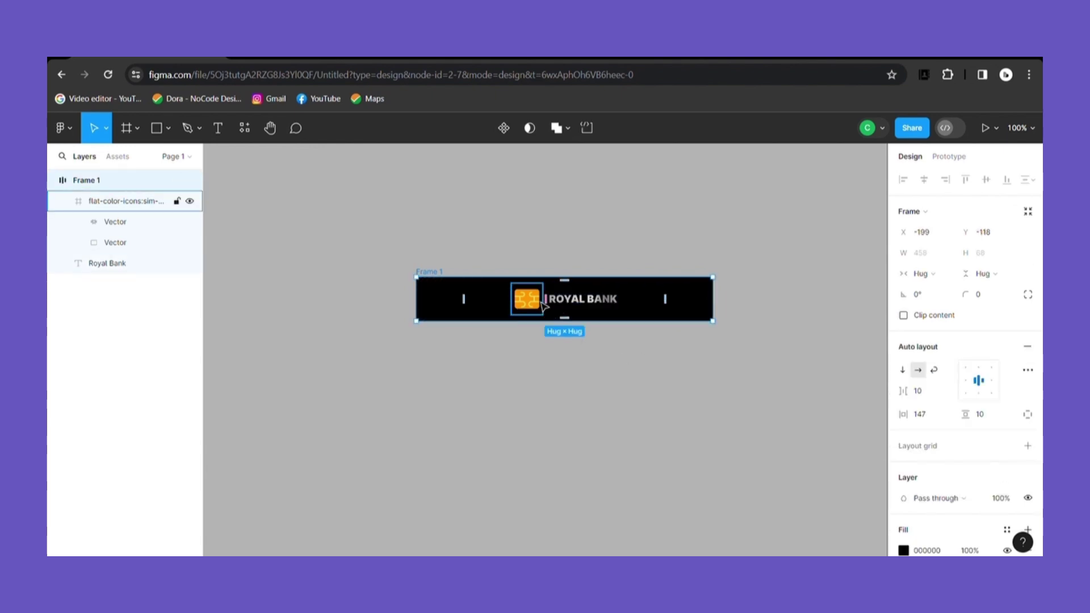
left_click(903, 370)
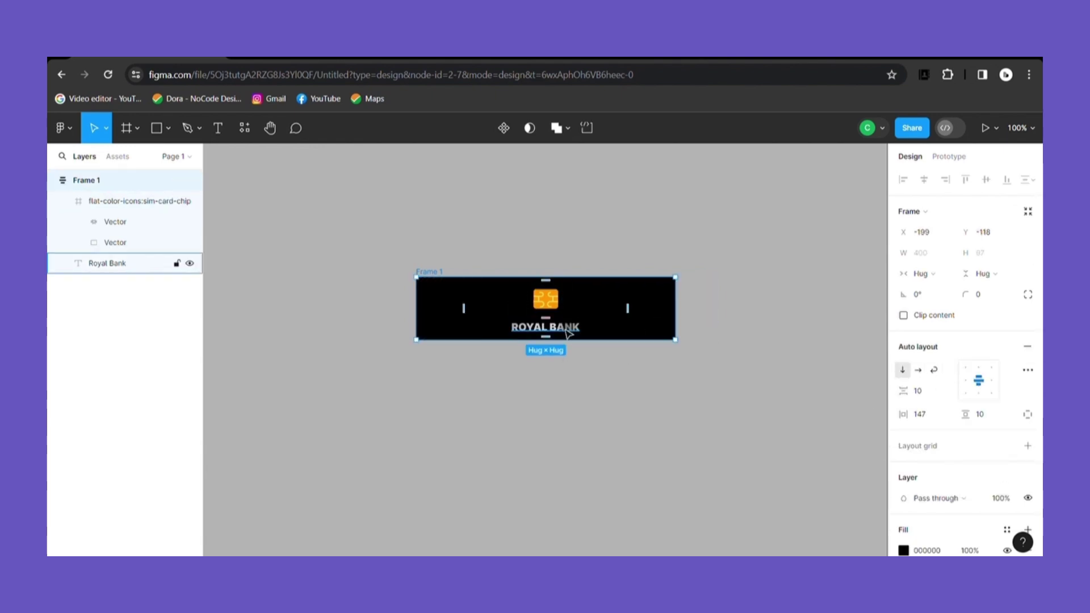
scroll(567, 334, "down", 1)
left_click(571, 309)
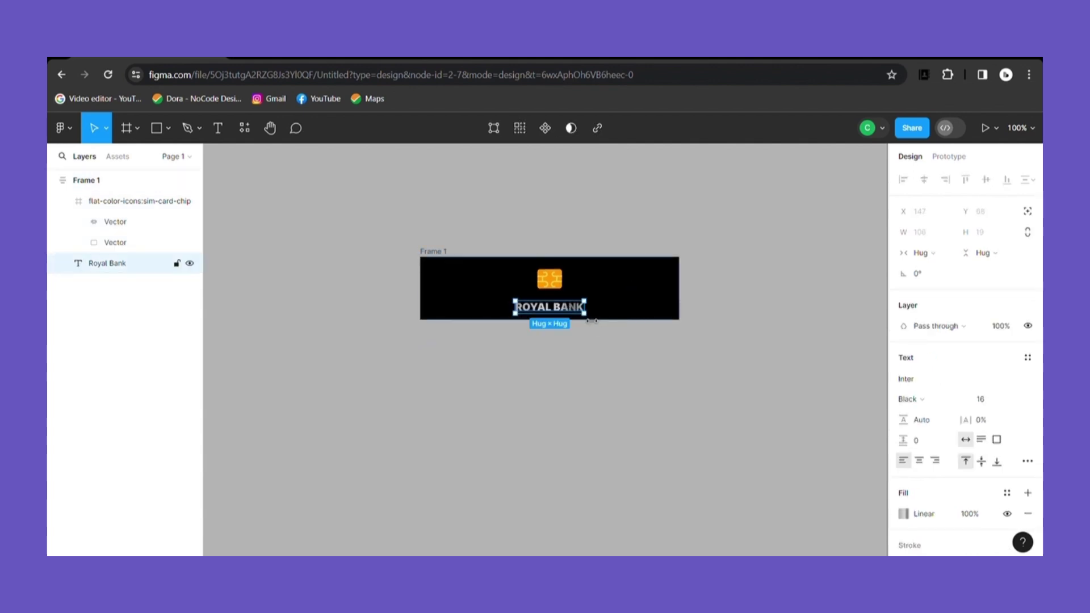
left_click_drag(584, 297, 580, 275)
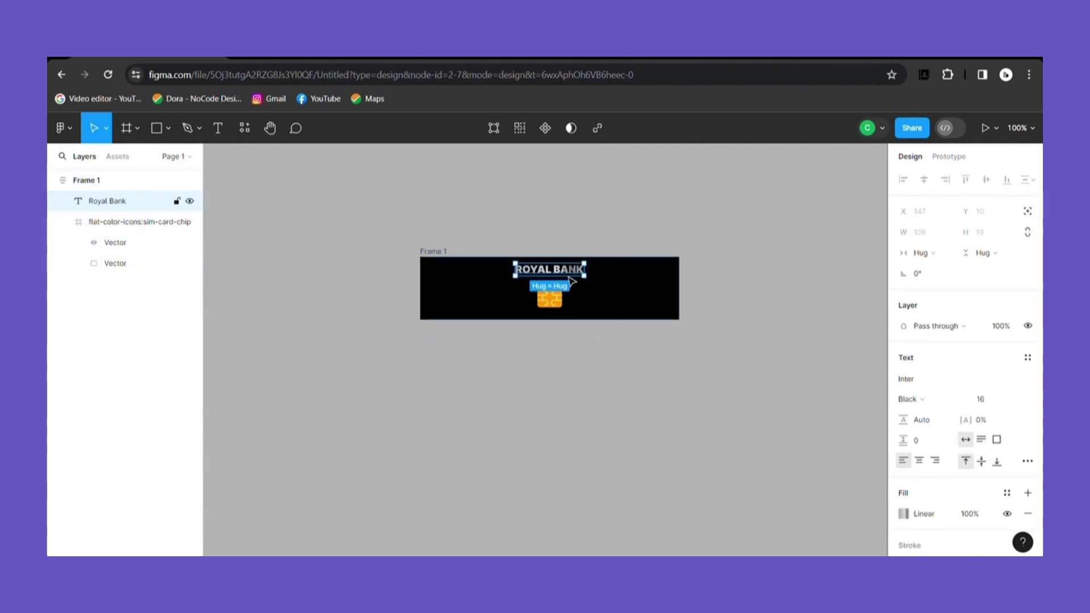
Step: Set the card frame's item gap to 14 and vertical padding to 20
left_click(430, 251)
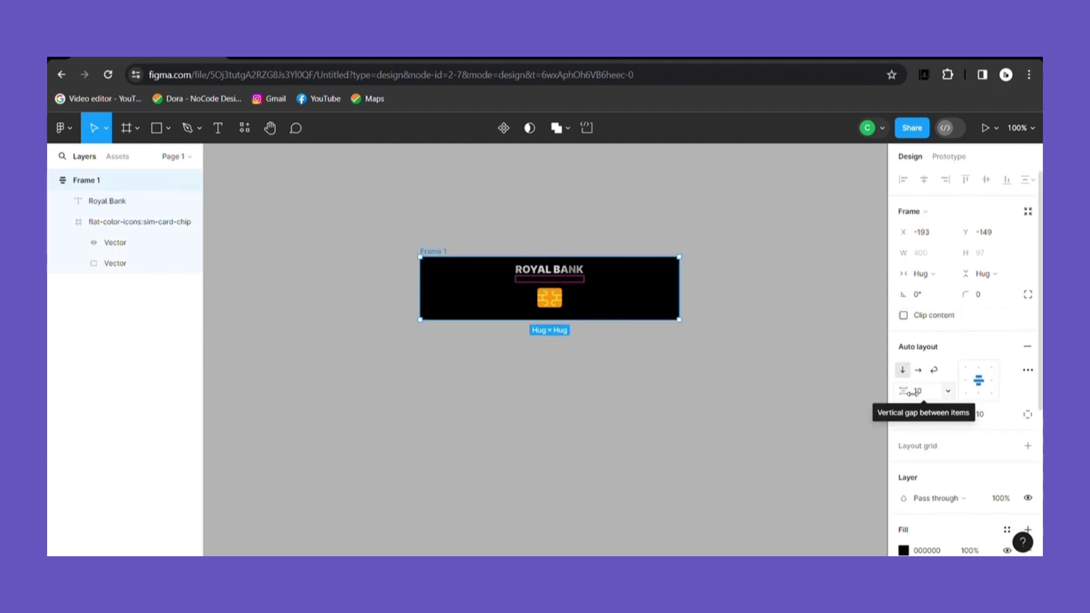
left_click_drag(909, 391, 912, 392)
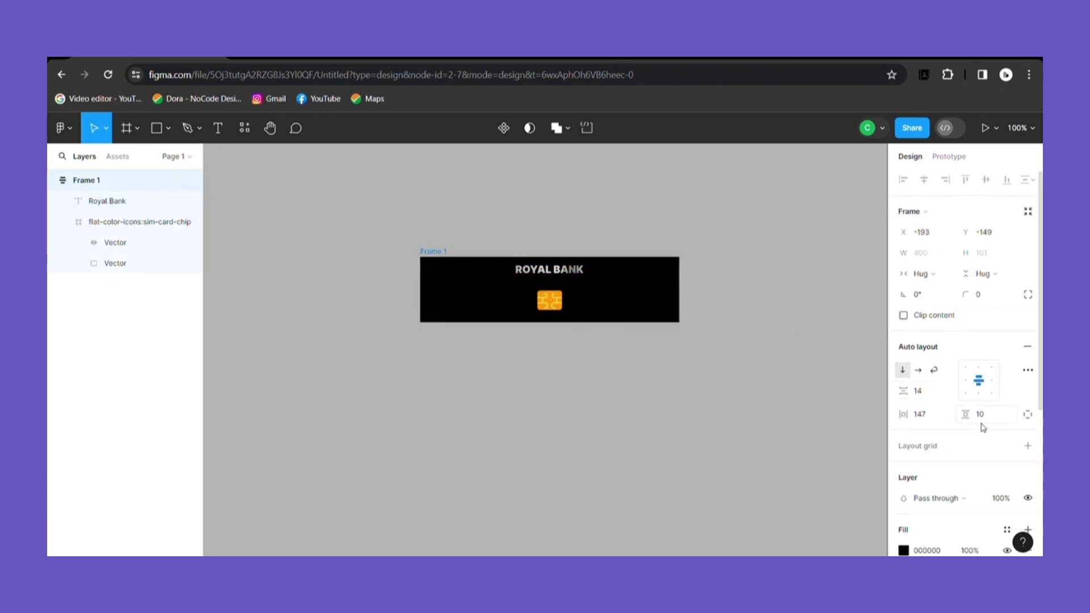
left_click_drag(980, 418, 985, 416)
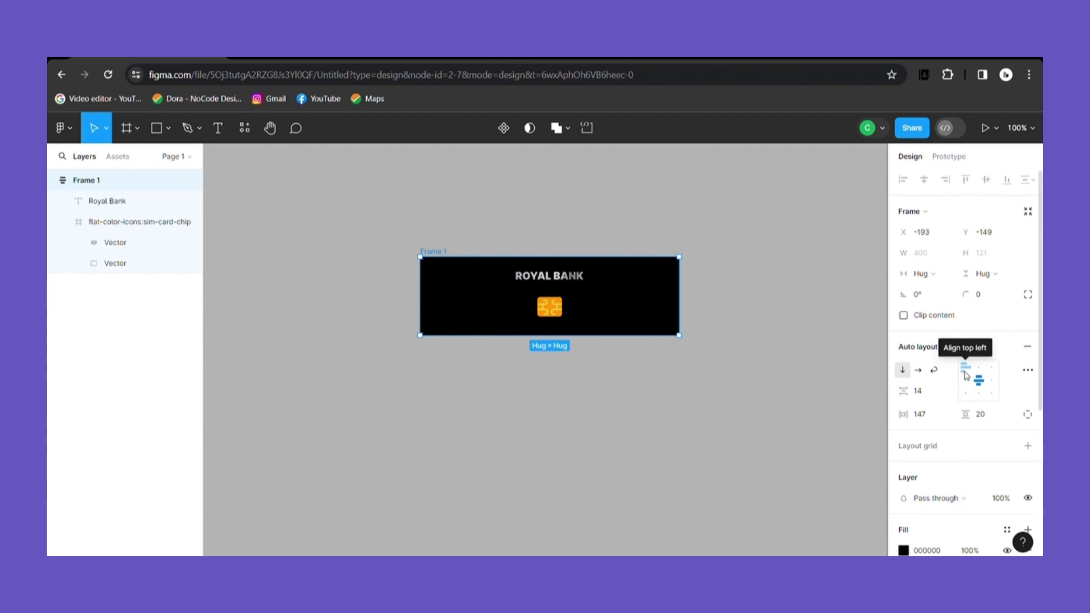
left_click(136, 221)
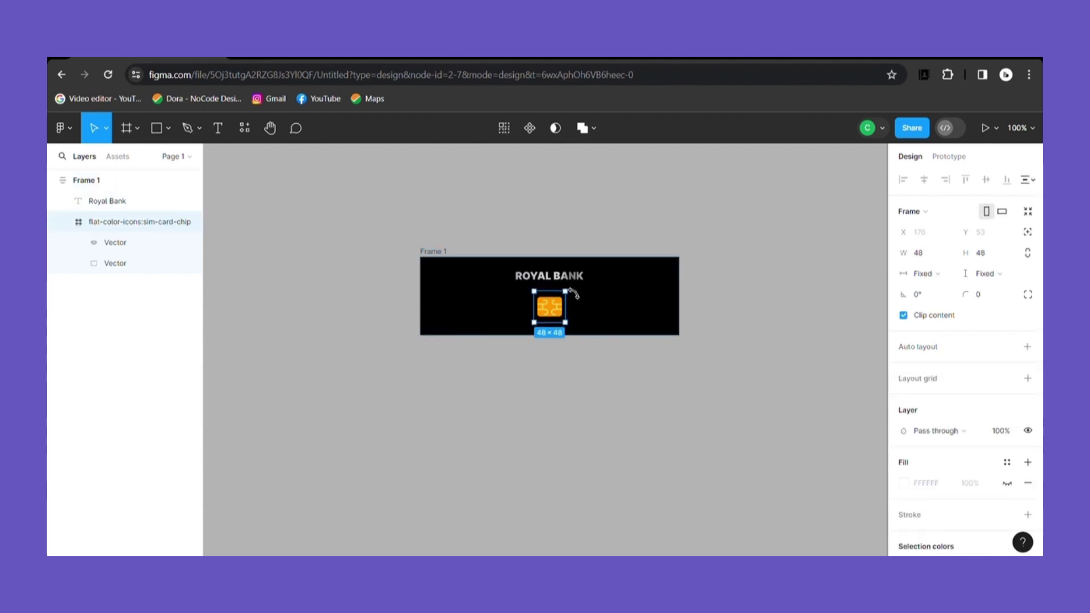
left_click(571, 282)
key("ctrl+d")
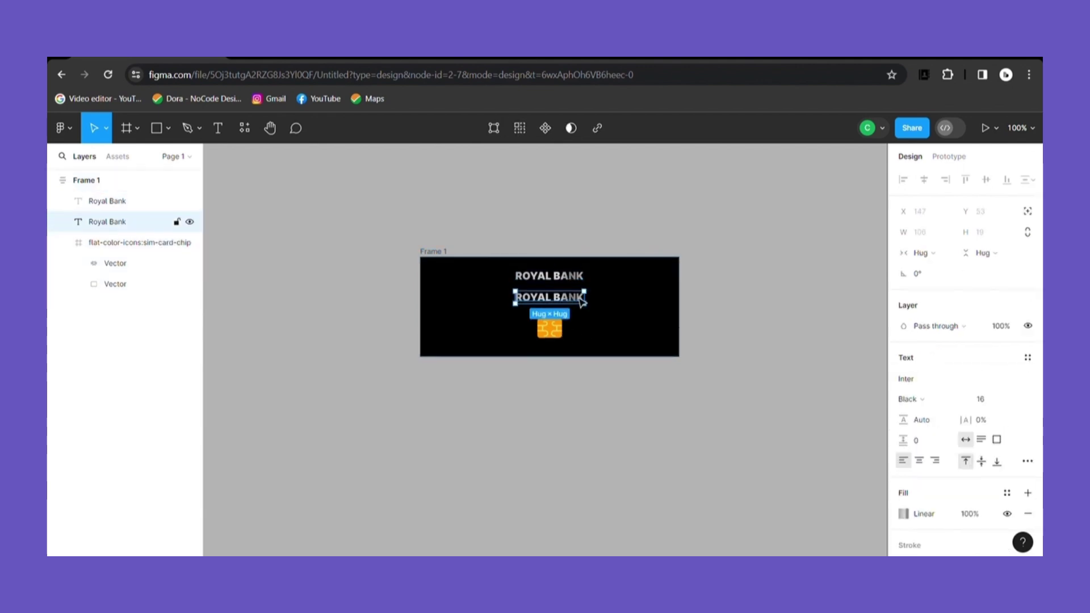
key("Return")
key("BackSpace")
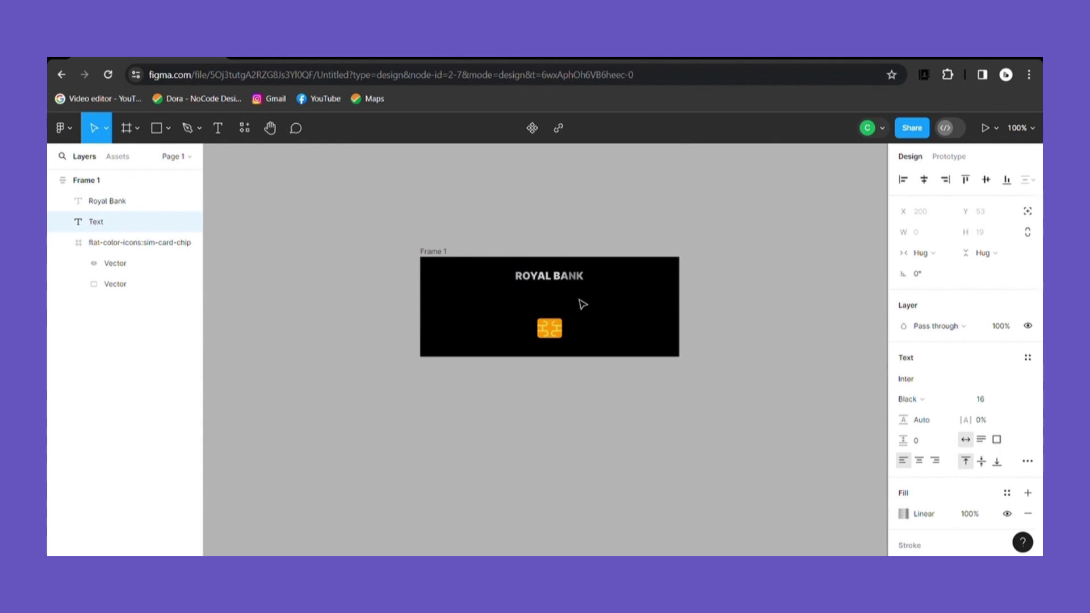
type("1234 5678 9101")
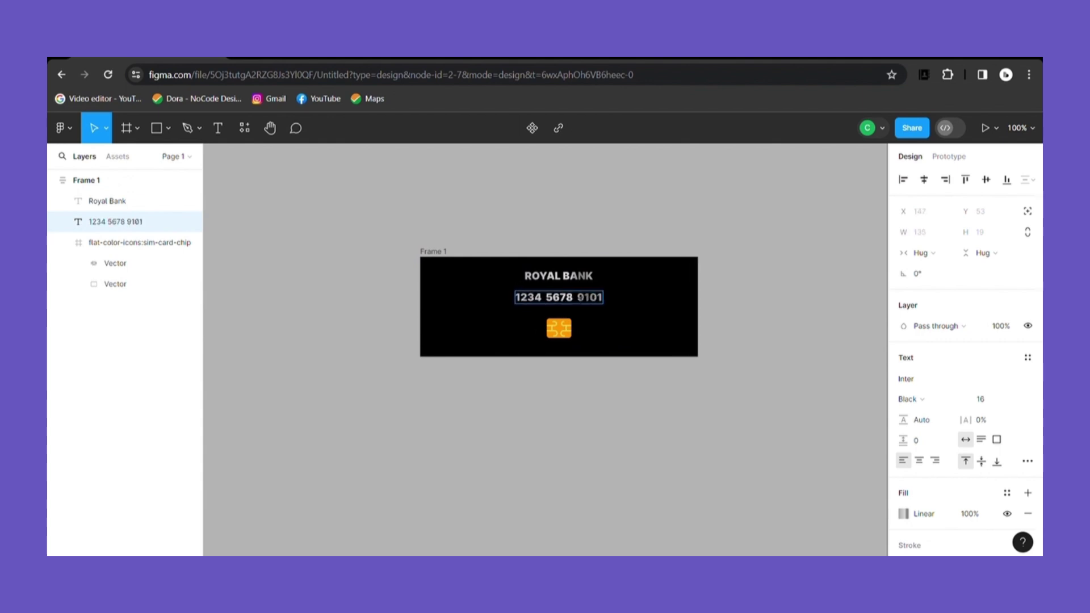
type(" 1121")
key("Escape")
Step: Add a small '1234' text line at size 10
key("ctrl+d")
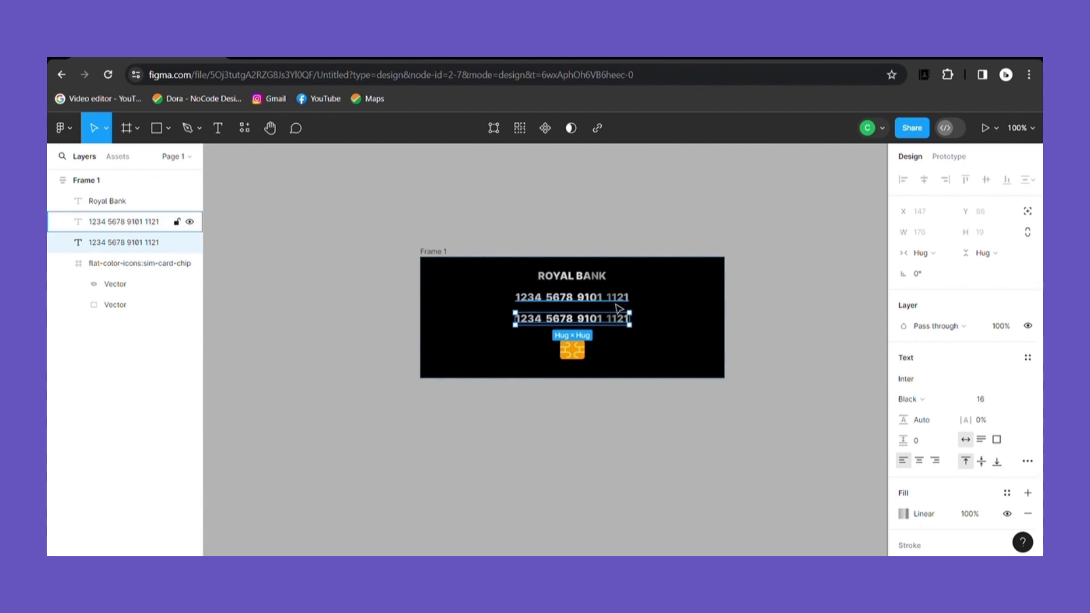
key("Return")
type("1234")
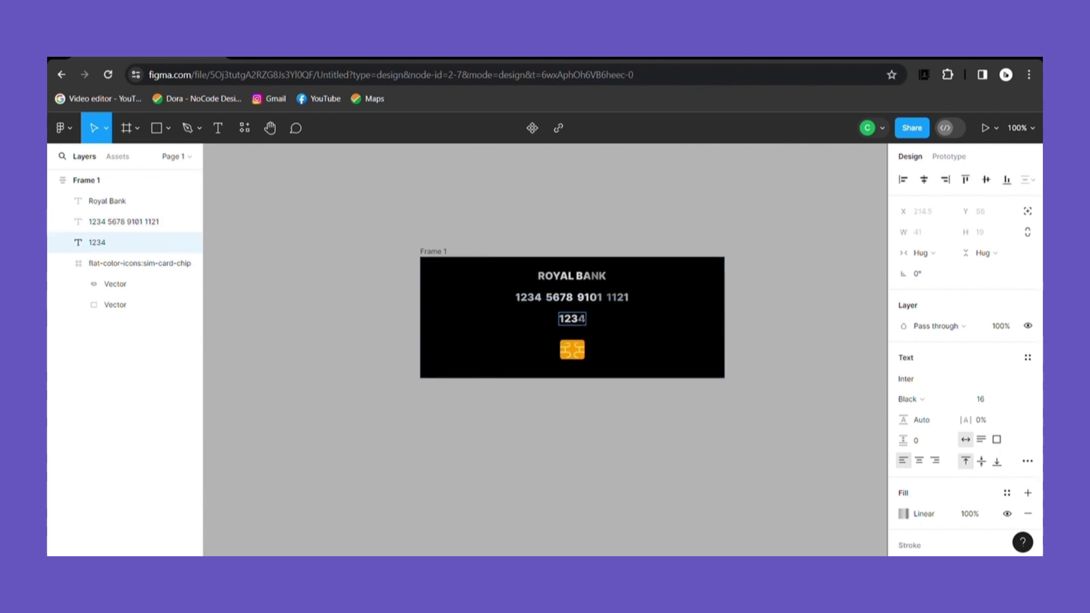
key("ctrl+a")
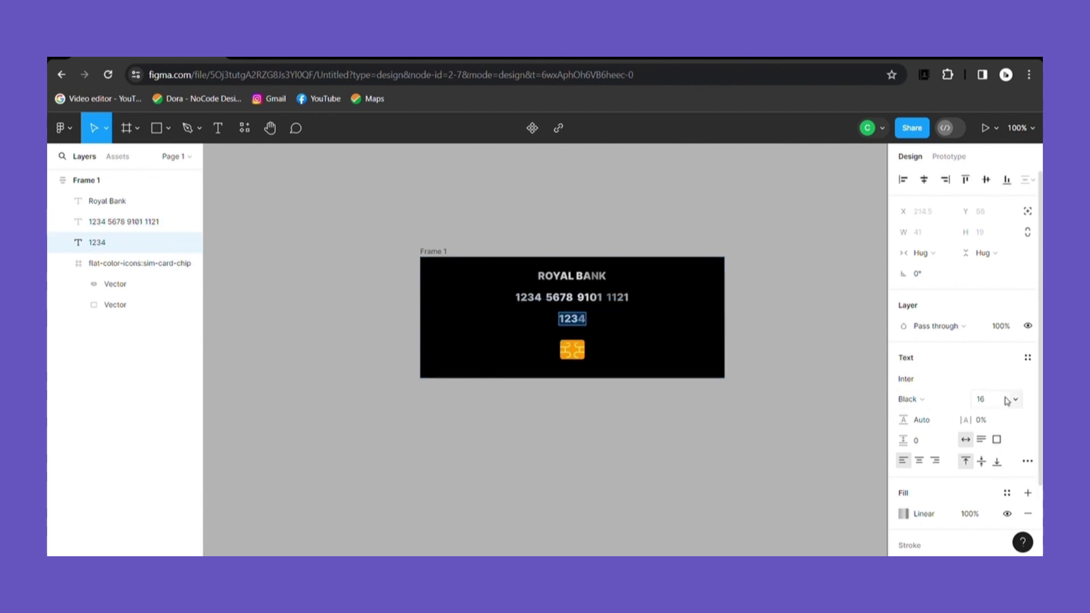
left_click(1016, 401)
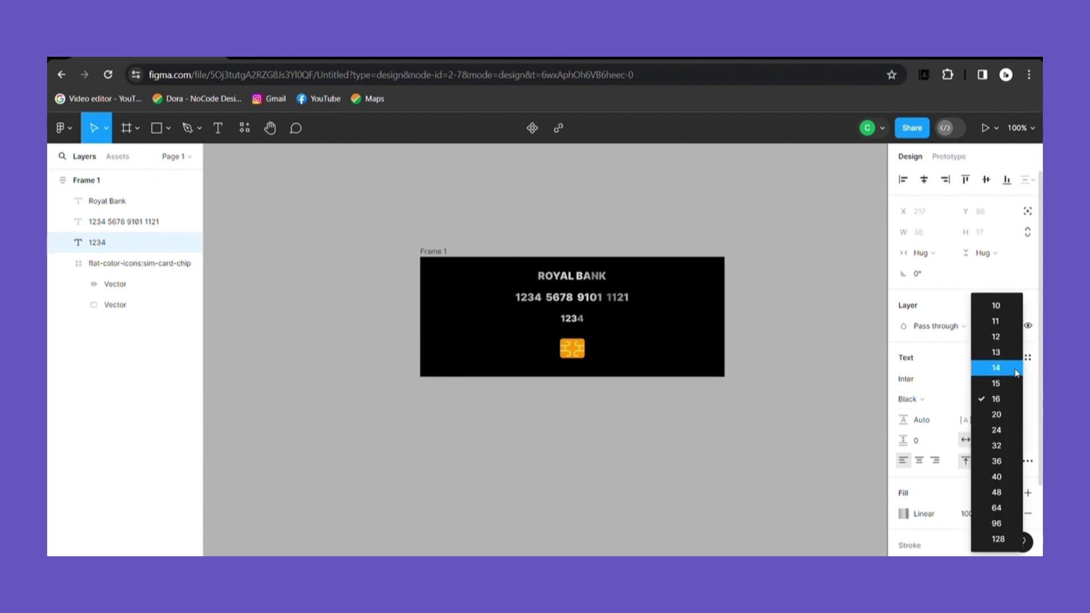
left_click(1001, 311)
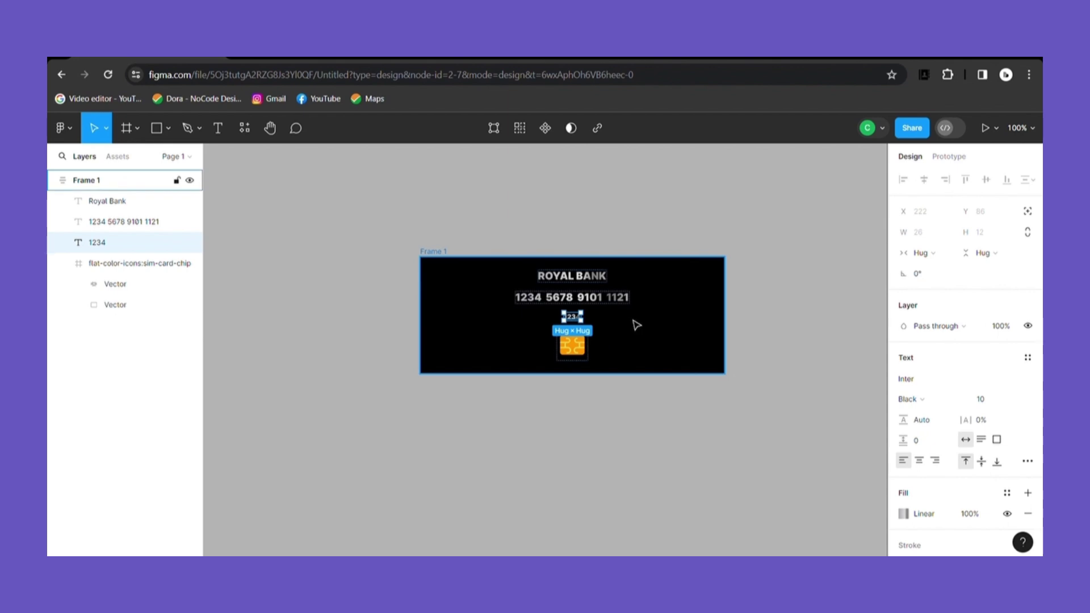
Step: Add a two-line 'VALID UP TO' label copied from the 1234 text
left_click(588, 299)
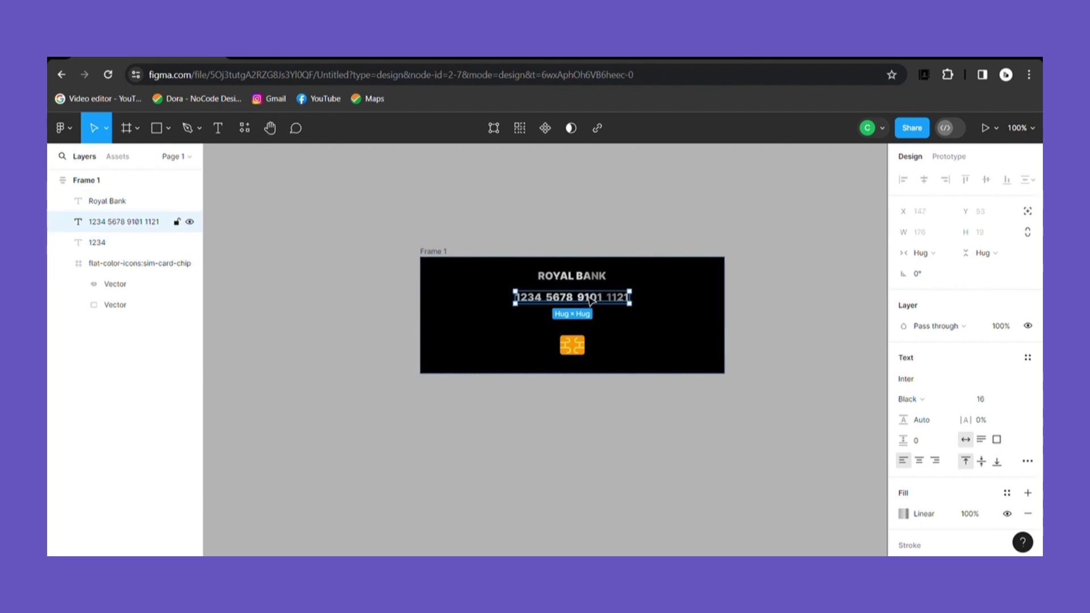
left_click(601, 338)
left_click(578, 317)
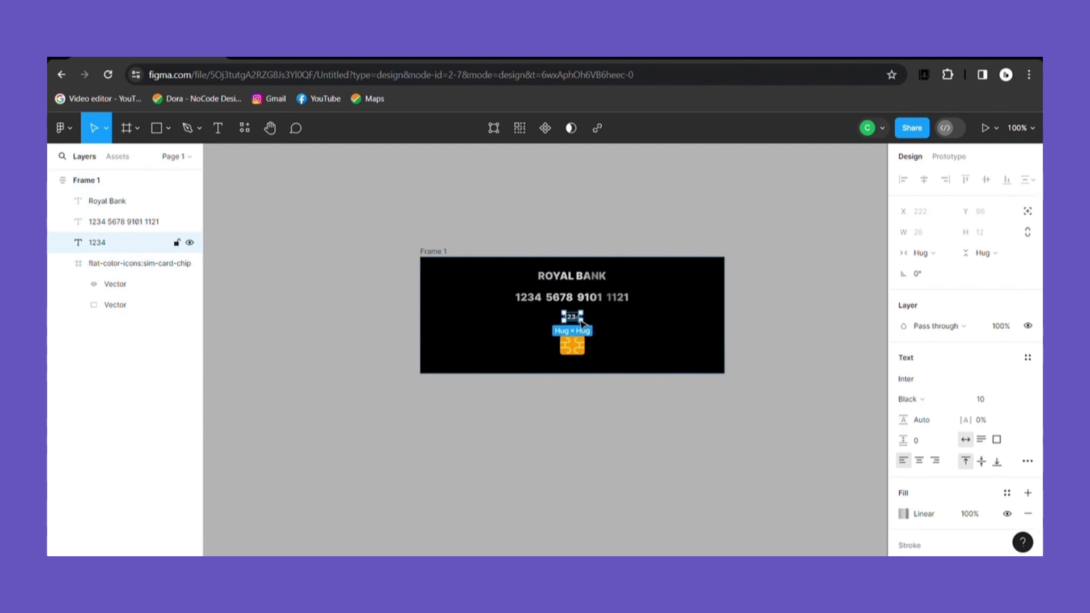
key("ctrl+d")
key("Return")
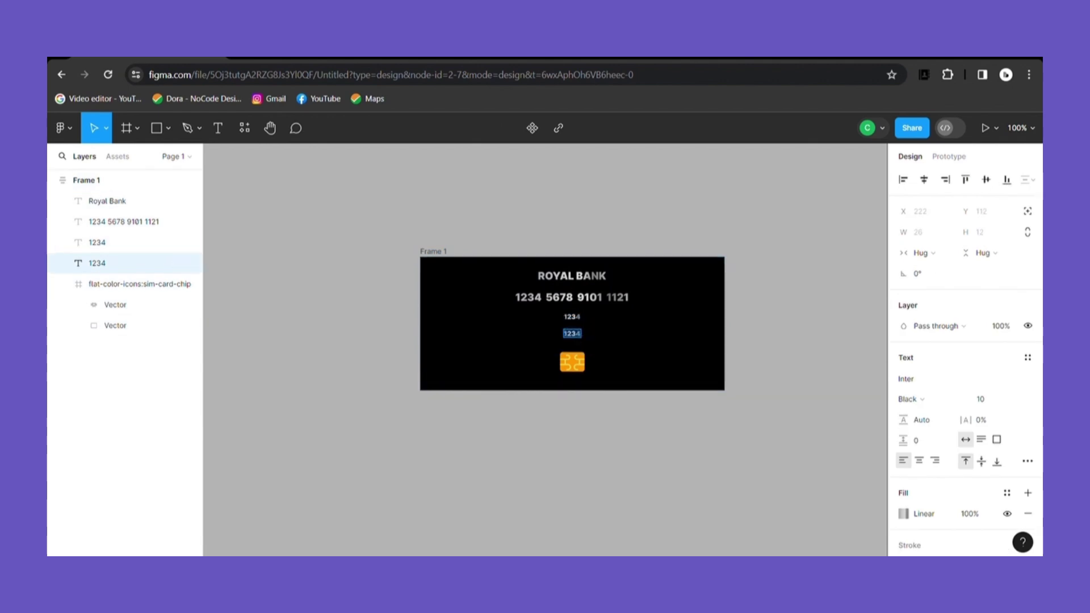
type("VALID")
key("Return")
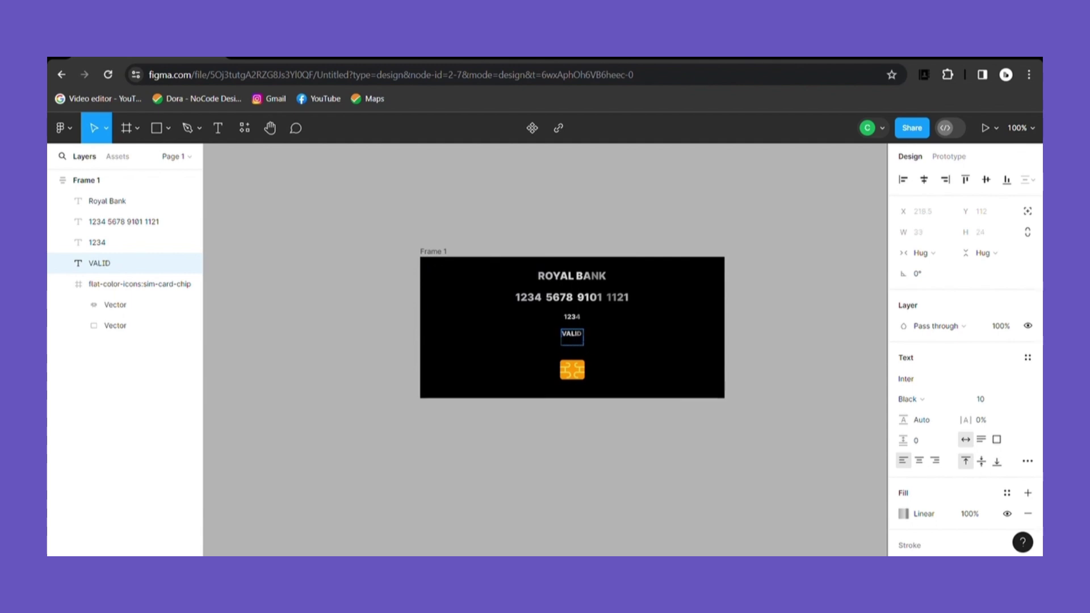
type("UPTO")
key("Left")
key("Left")
left_click(600, 349)
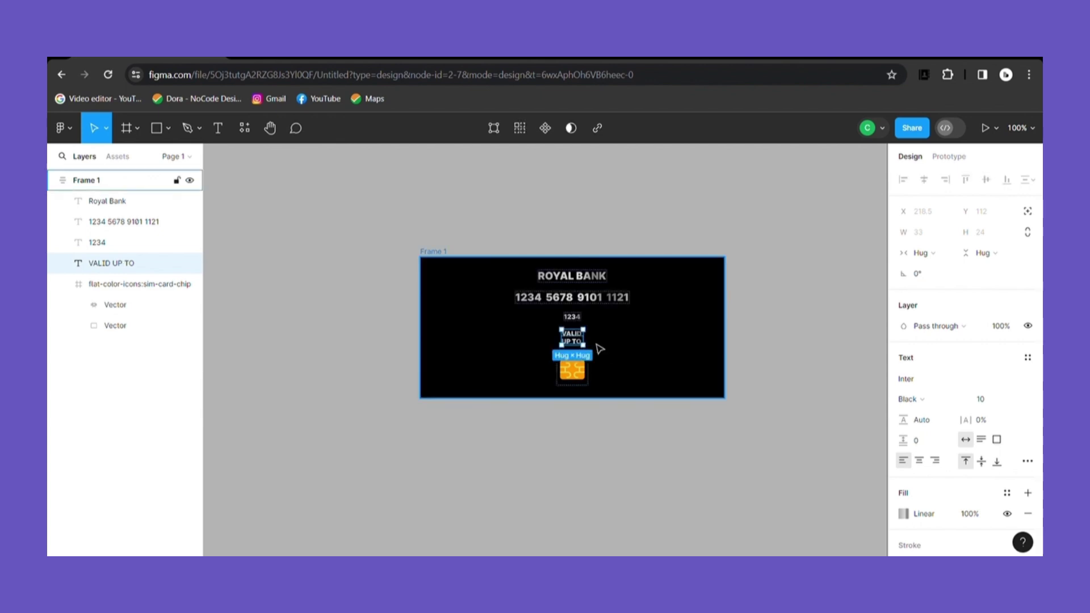
Step: Add the expiry date '07/29' and fix its text width at 31
left_click(579, 341)
key("ctrl+d")
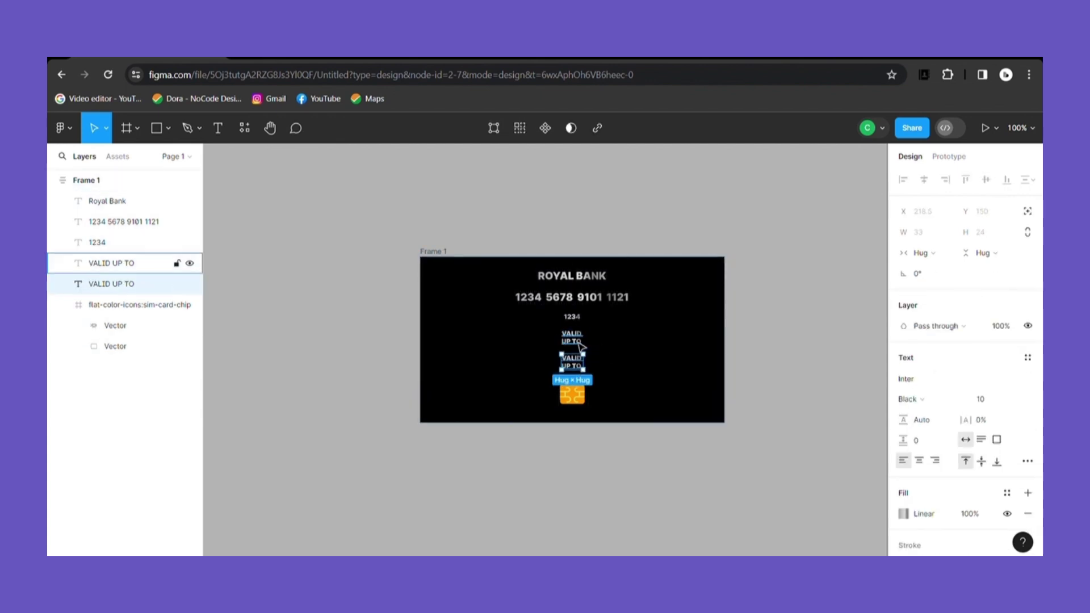
key("Return")
key("BackSpace")
type("07")
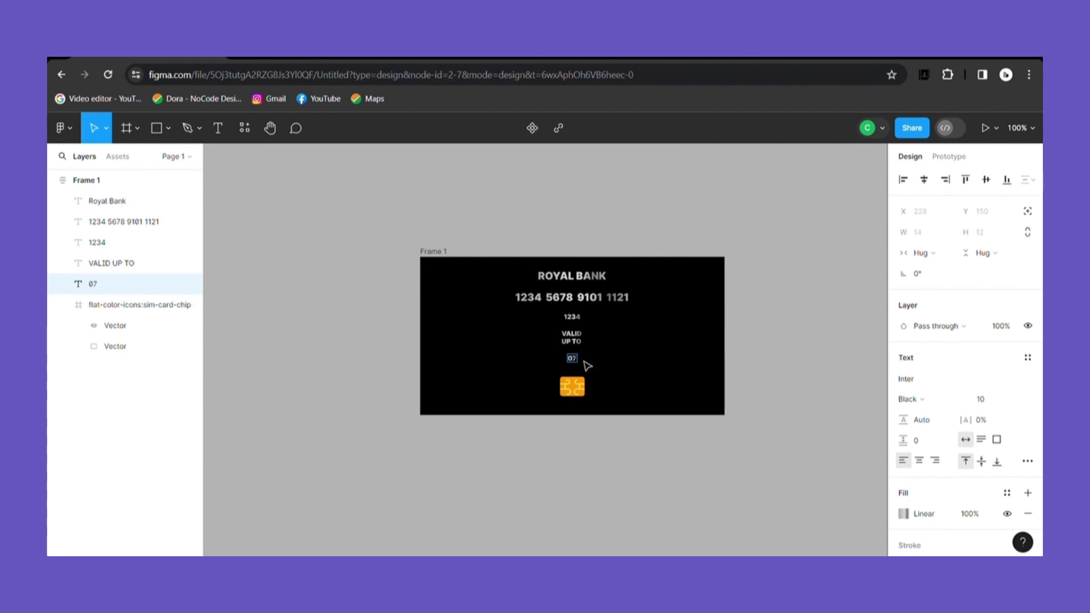
type("/25")
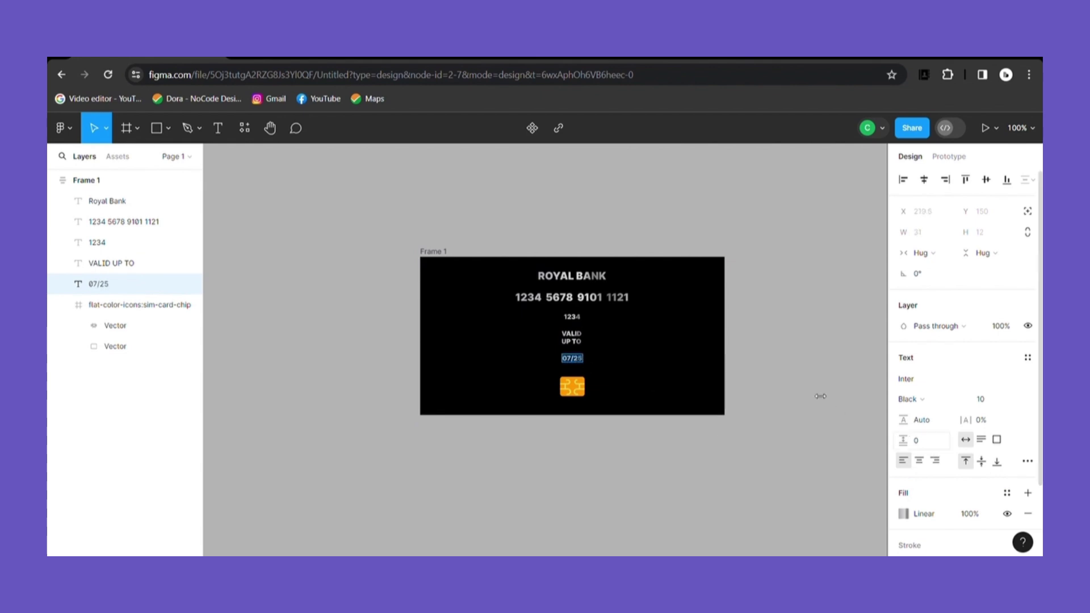
key("BackSpace")
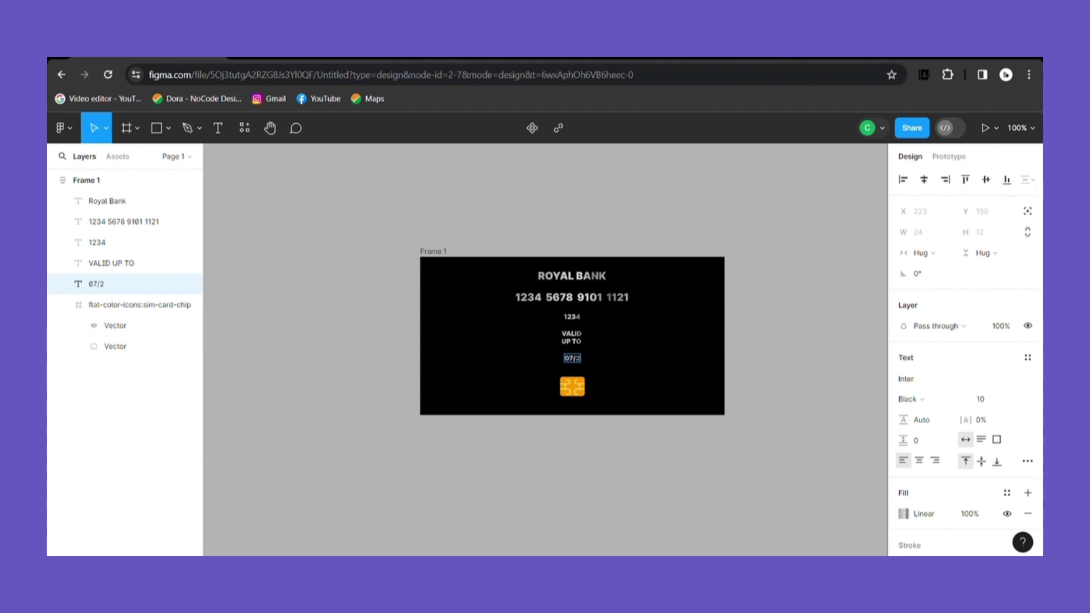
type("9")
key("Escape")
left_click_drag(584, 359, 580, 366)
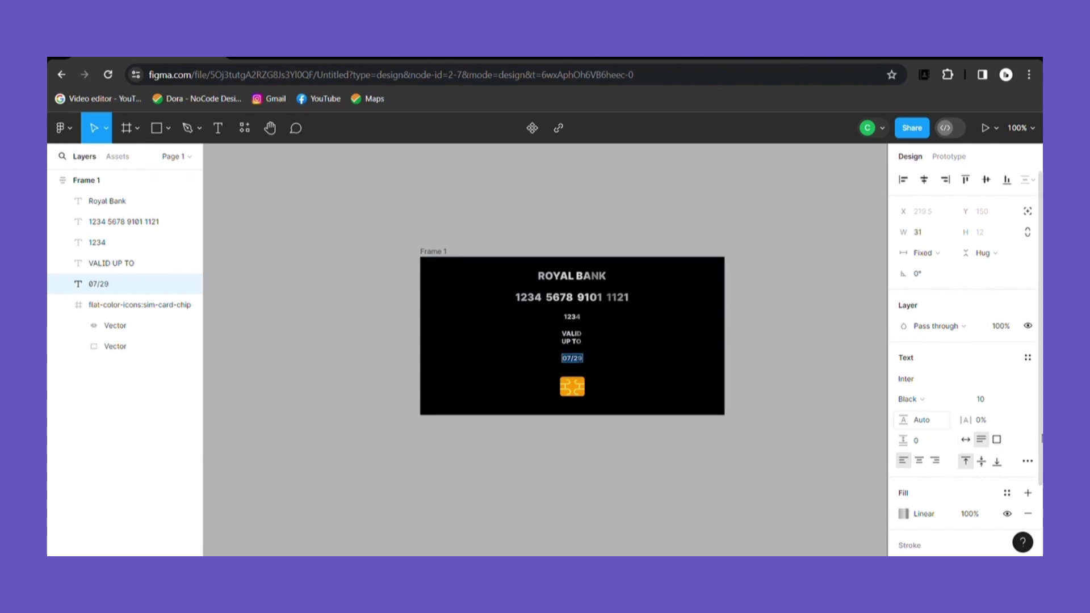
Step: Set the 07/29 date to size 20 in Regular weight
left_click(1016, 401)
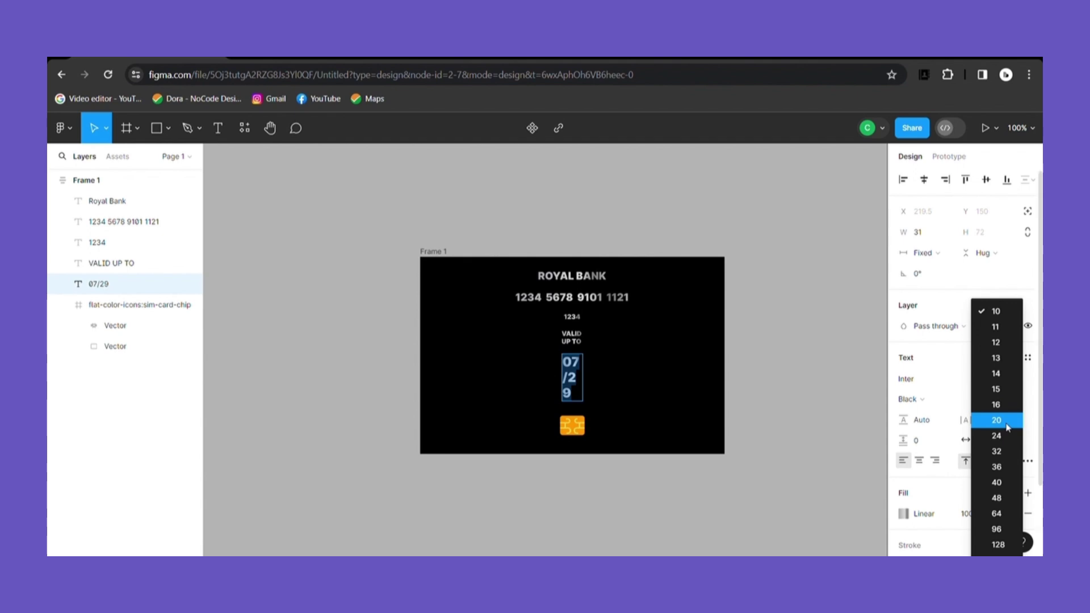
left_click(998, 420)
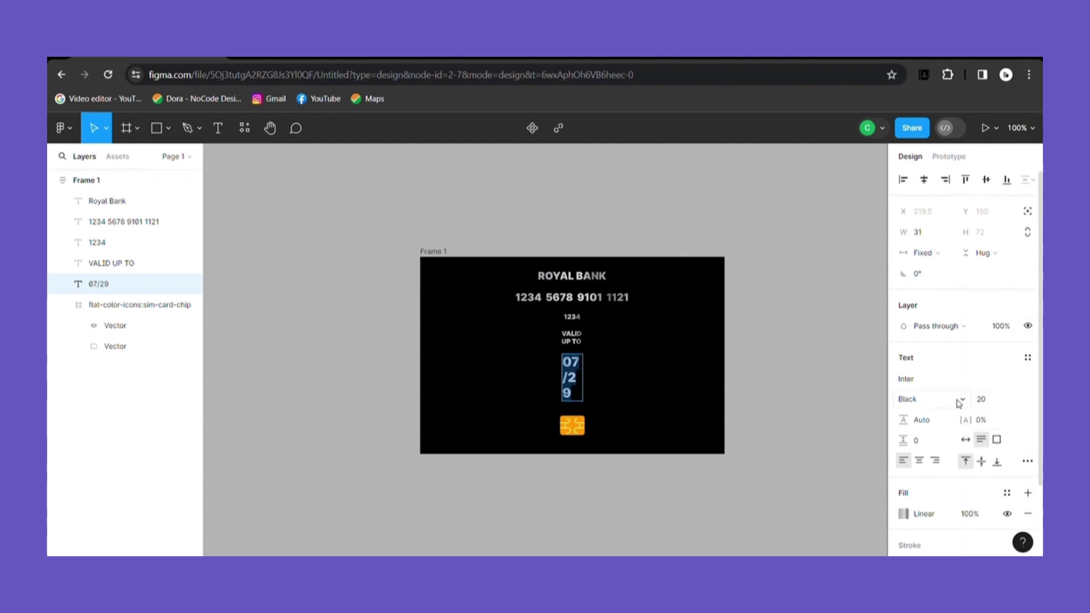
left_click(955, 402)
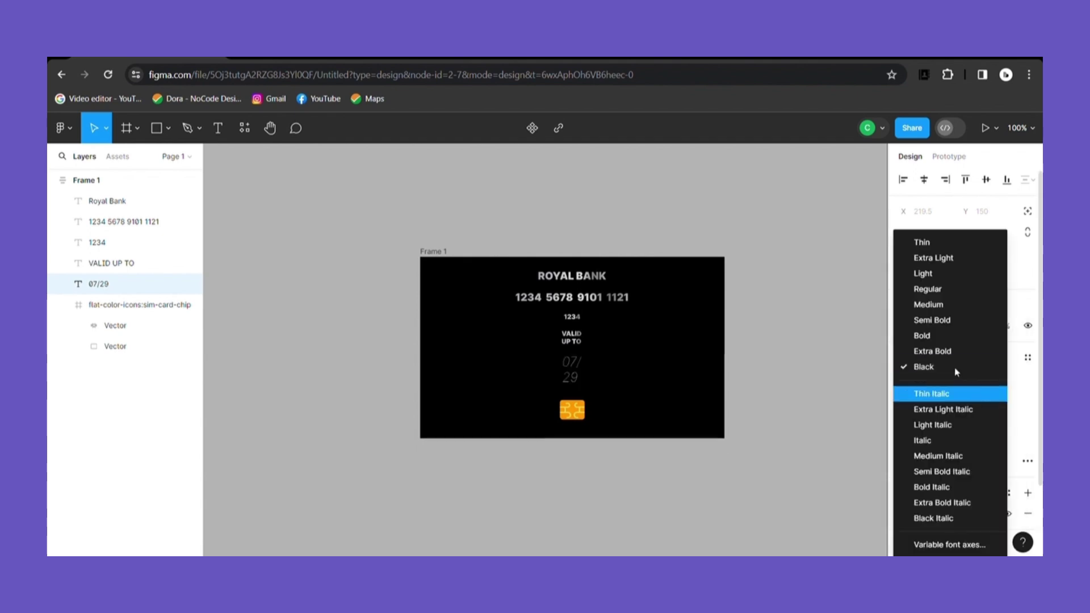
left_click(949, 291)
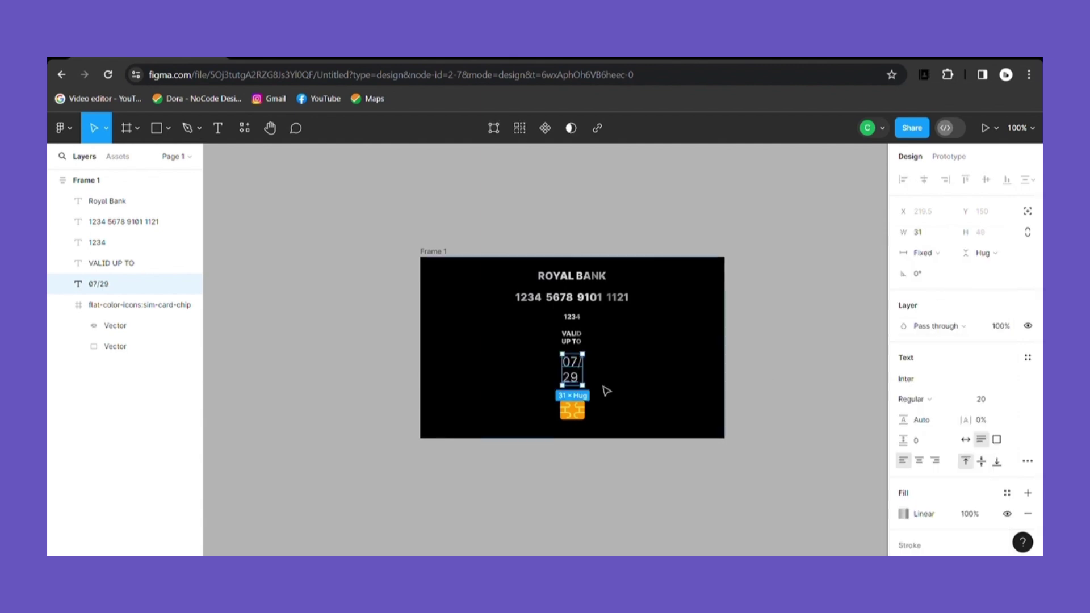
Step: Widen the date's text box to 60 so it fits on one line
left_click_drag(591, 377, 609, 376)
key("Escape")
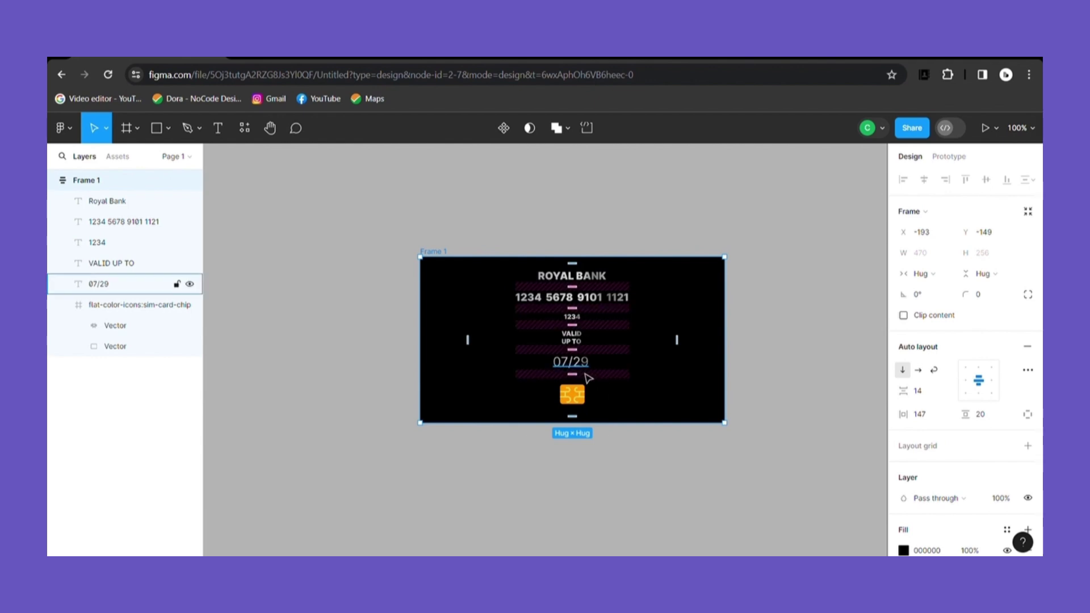
left_click(588, 367)
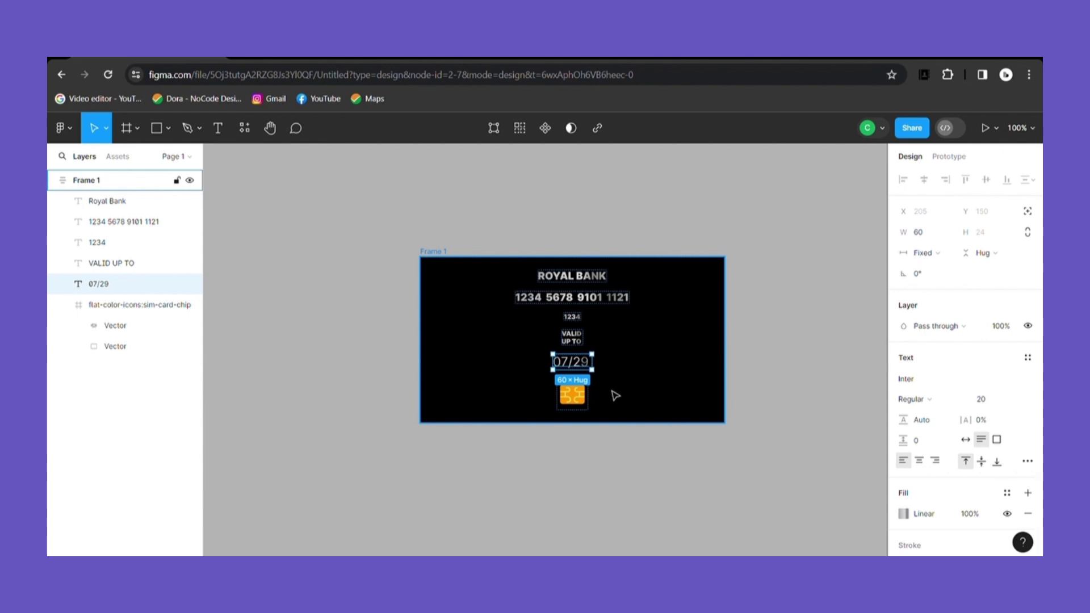
left_click(585, 399)
left_click(590, 369)
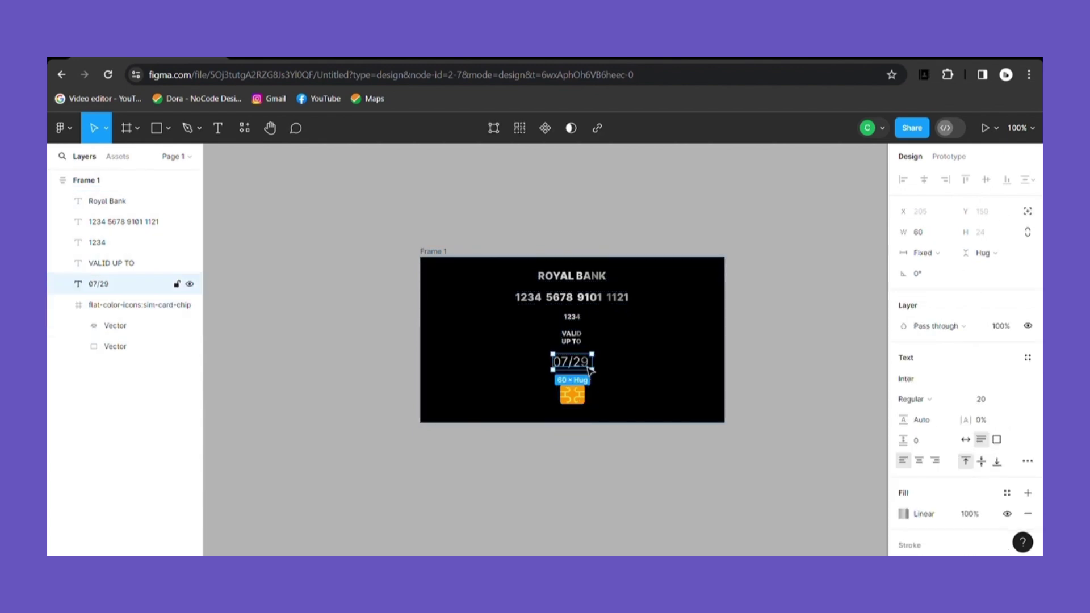
Step: Duplicate ROYAL BANK, replace it with the cardholder's full name, and size it 12
left_click(587, 278)
key("ctrl+d")
key("Return")
key("BackSpace")
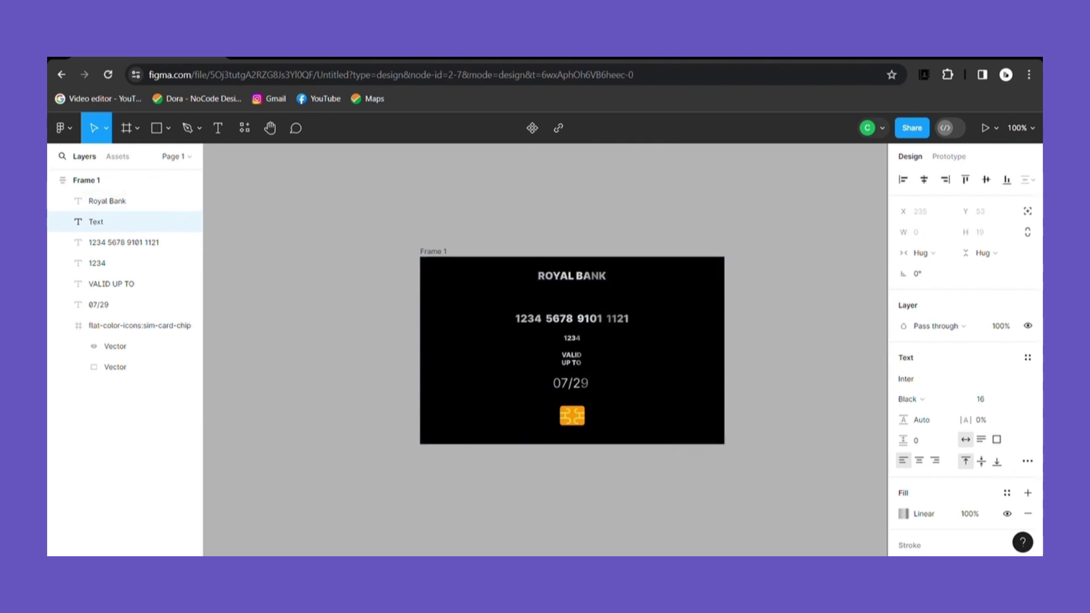
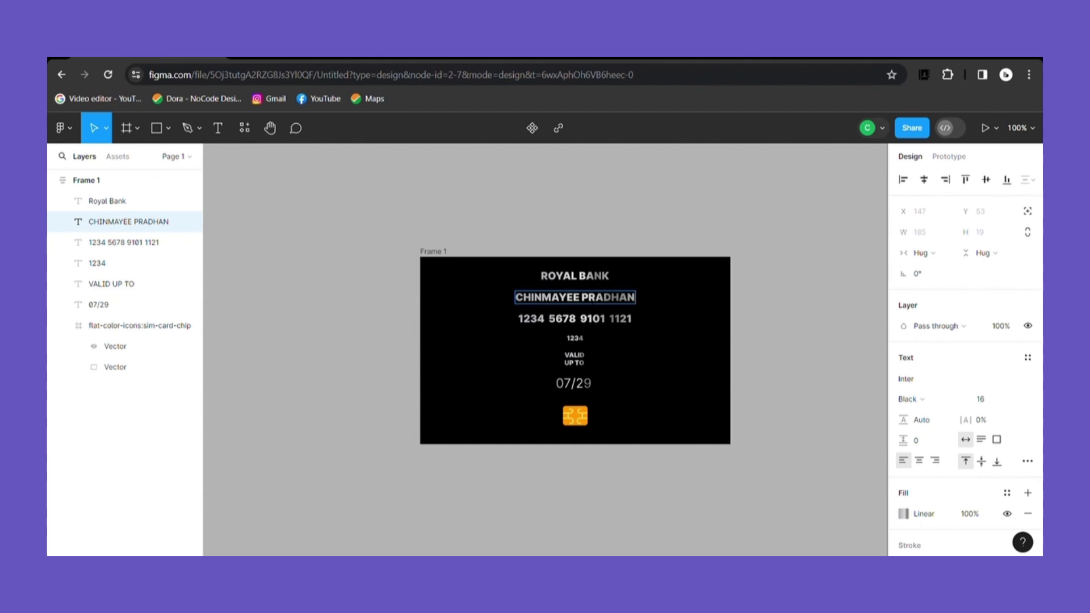
key("ctrl+a")
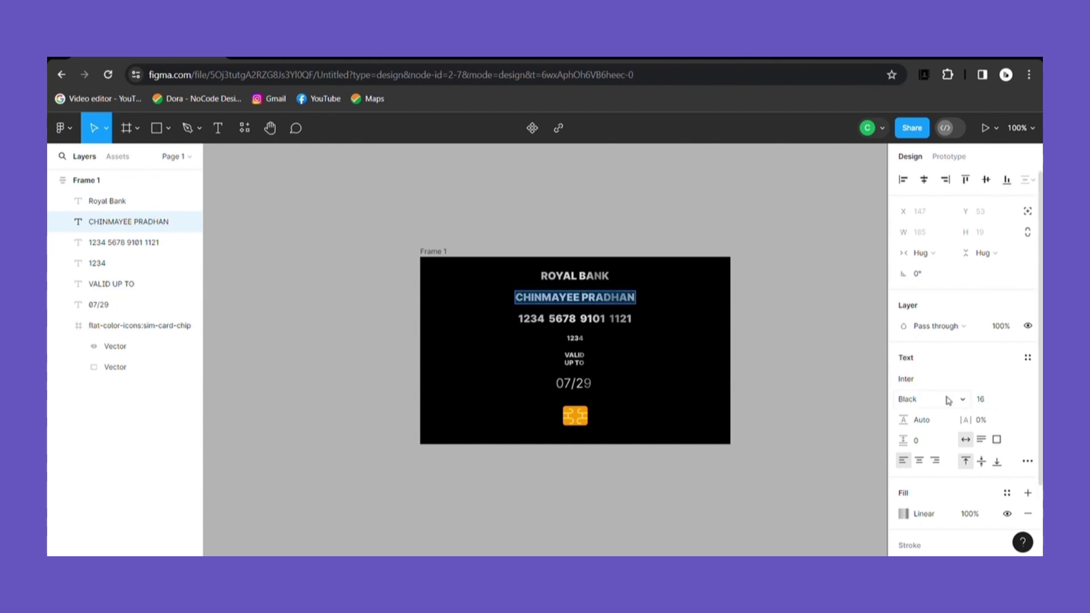
left_click(1015, 401)
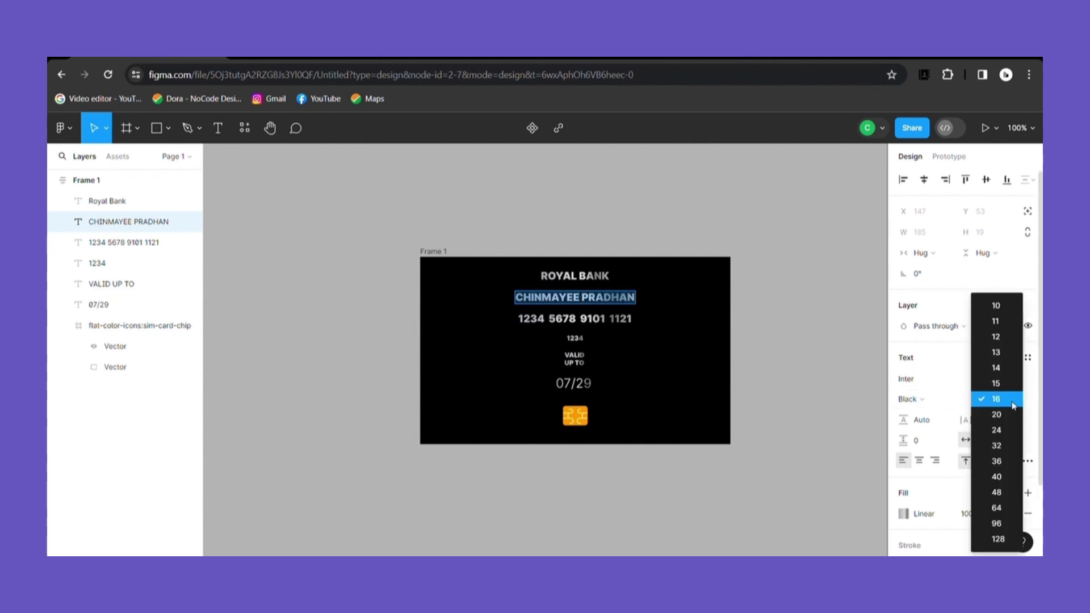
left_click(1011, 340)
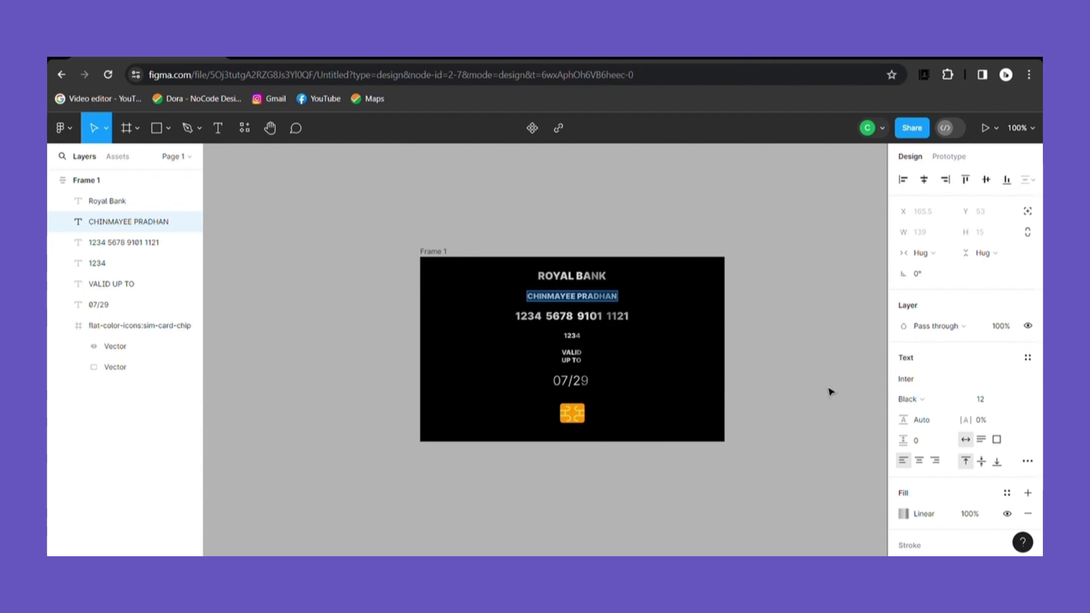
key("Escape")
key("Escape")
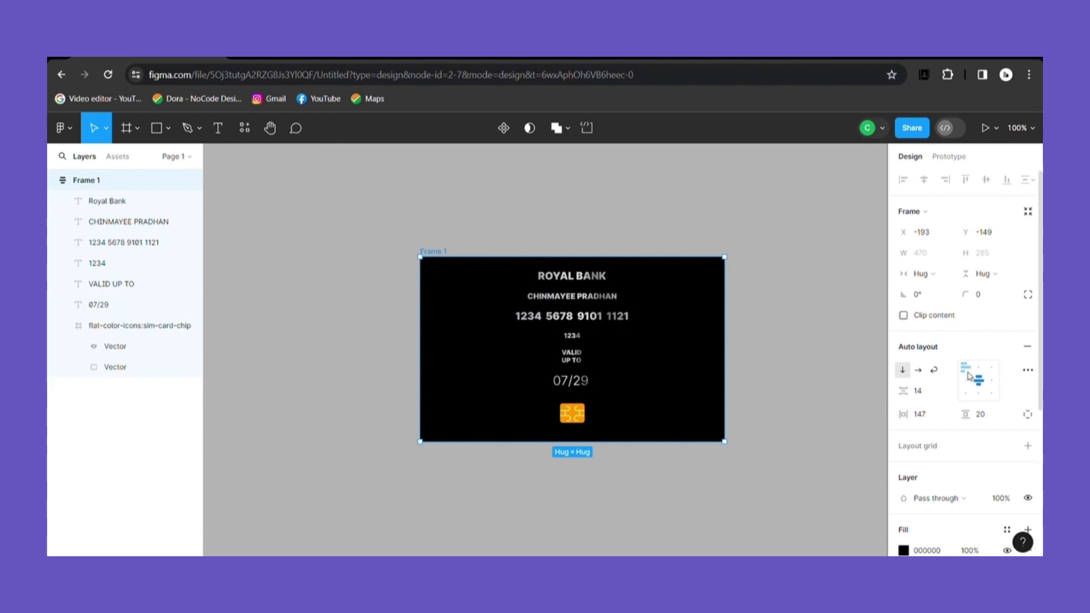
Step: Align the card contents top-left, set side padding to 20, and fix the card width at 400
left_click(969, 372)
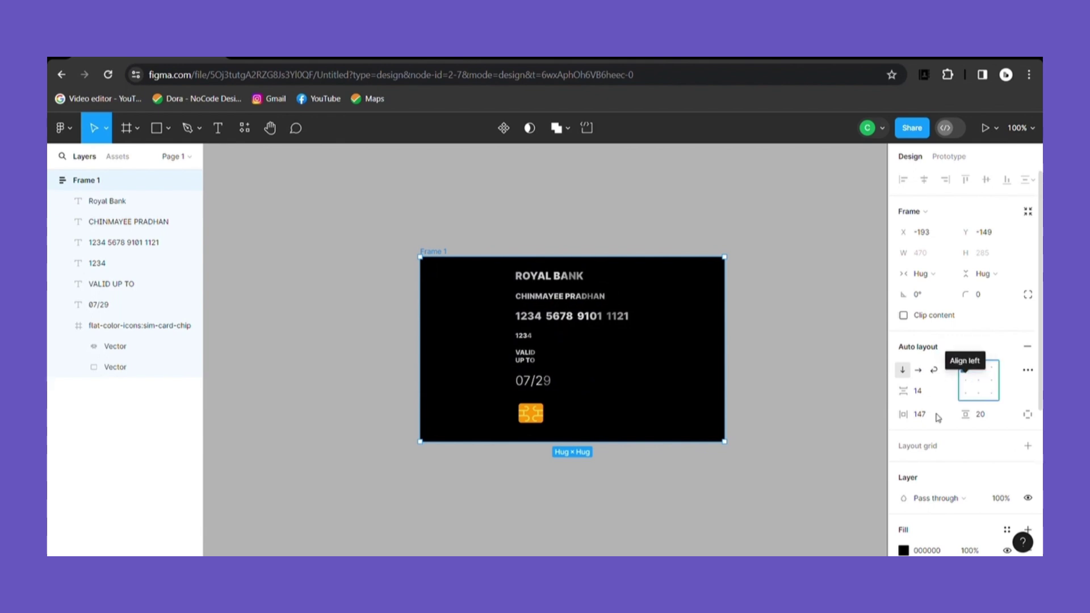
left_click_drag(903, 416, 708, 434)
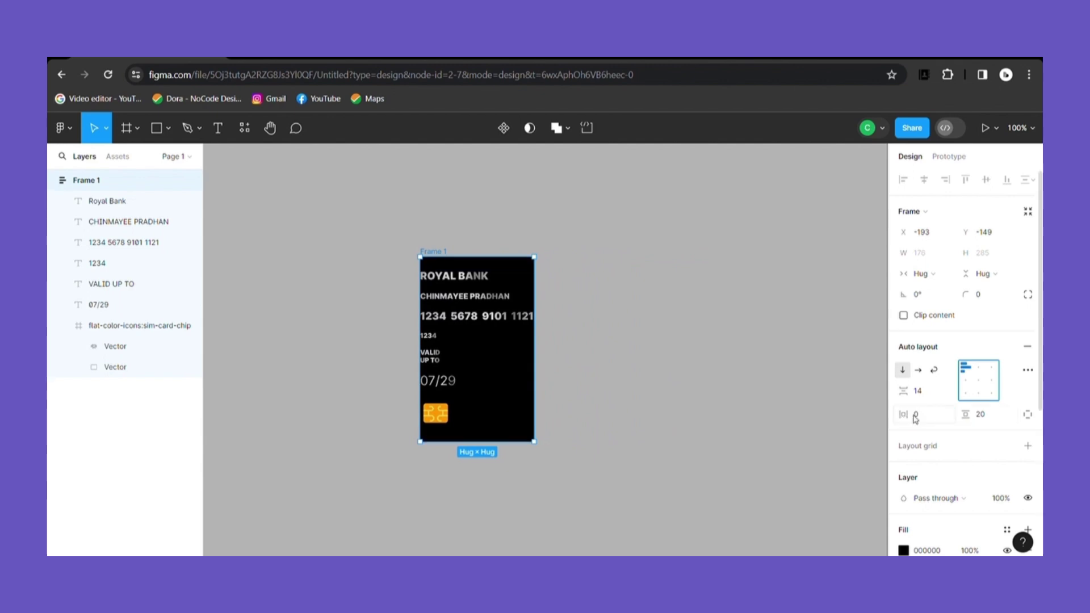
left_click_drag(916, 420, 932, 423)
left_click_drag(565, 357, 690, 362)
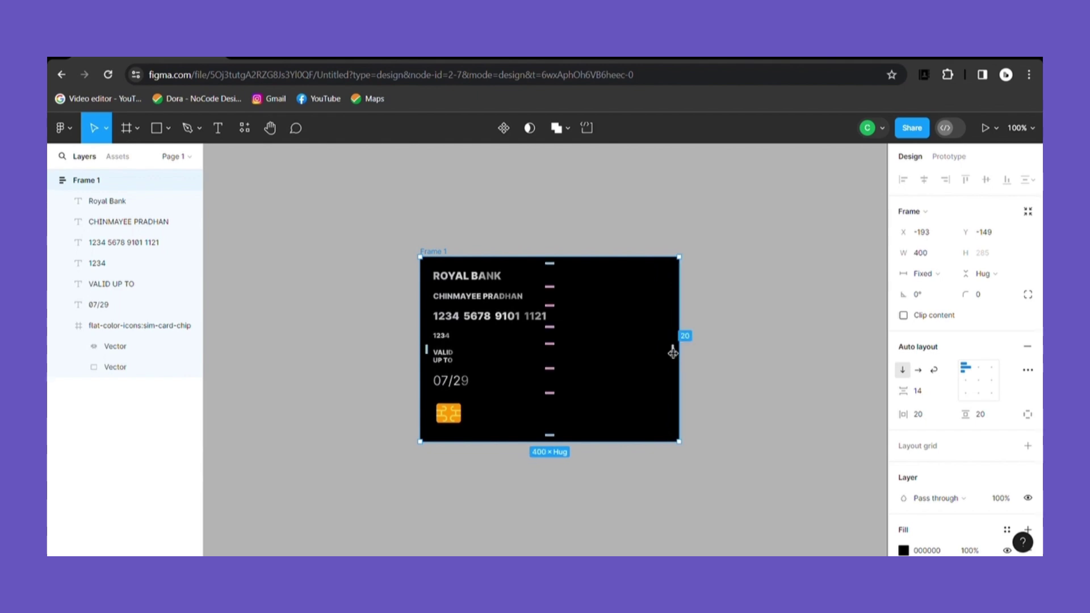
left_click(485, 286)
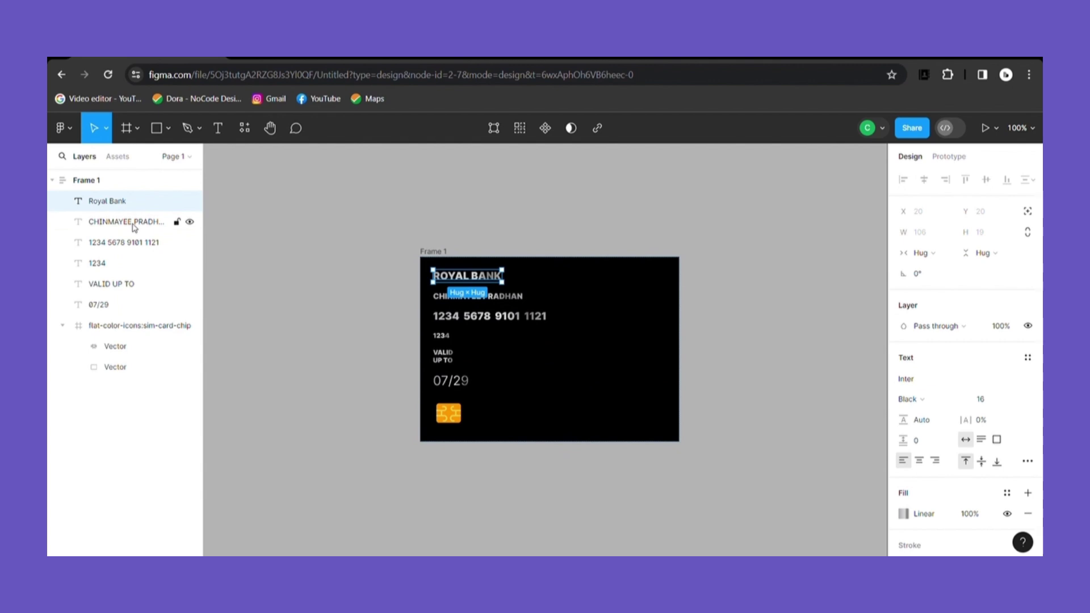
Step: Rename the flat-color-icons:sim-card-chip layer to 'CHIP ICON'
left_click(140, 326)
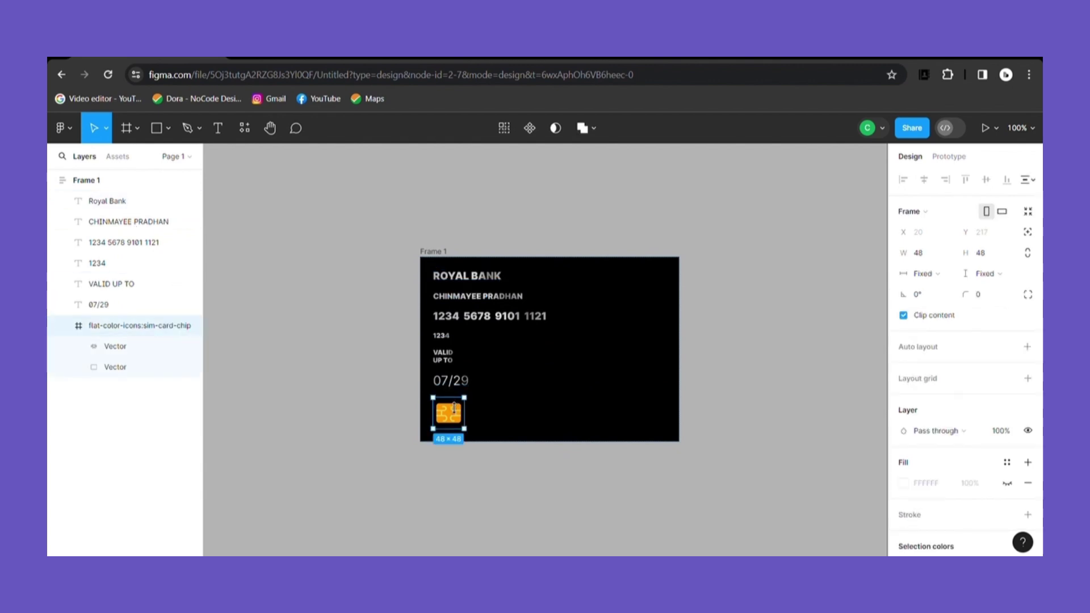
double_click(141, 326)
type("c")
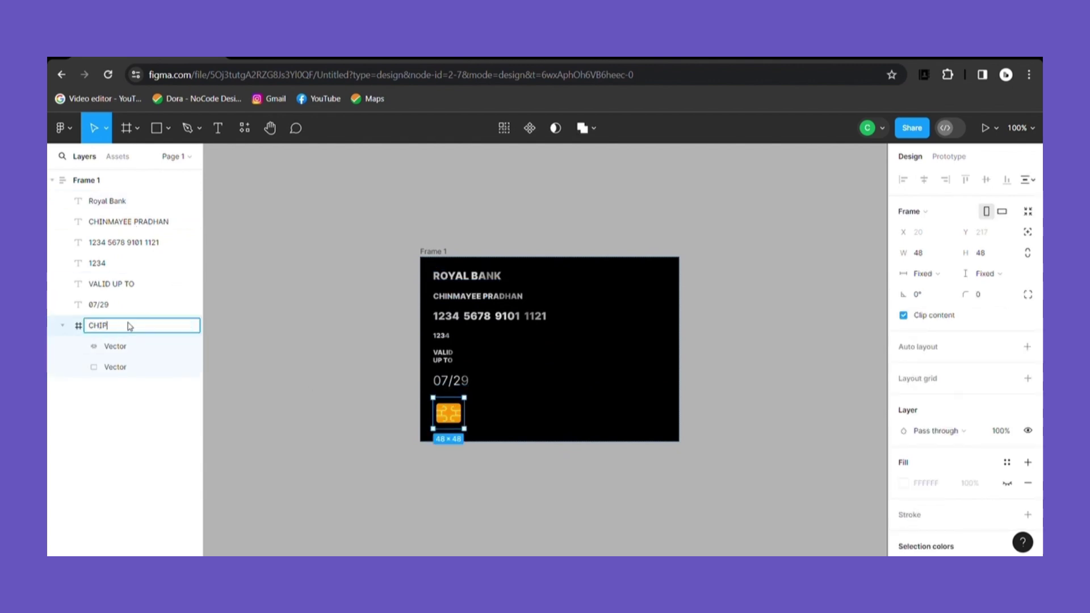
left_click(132, 437)
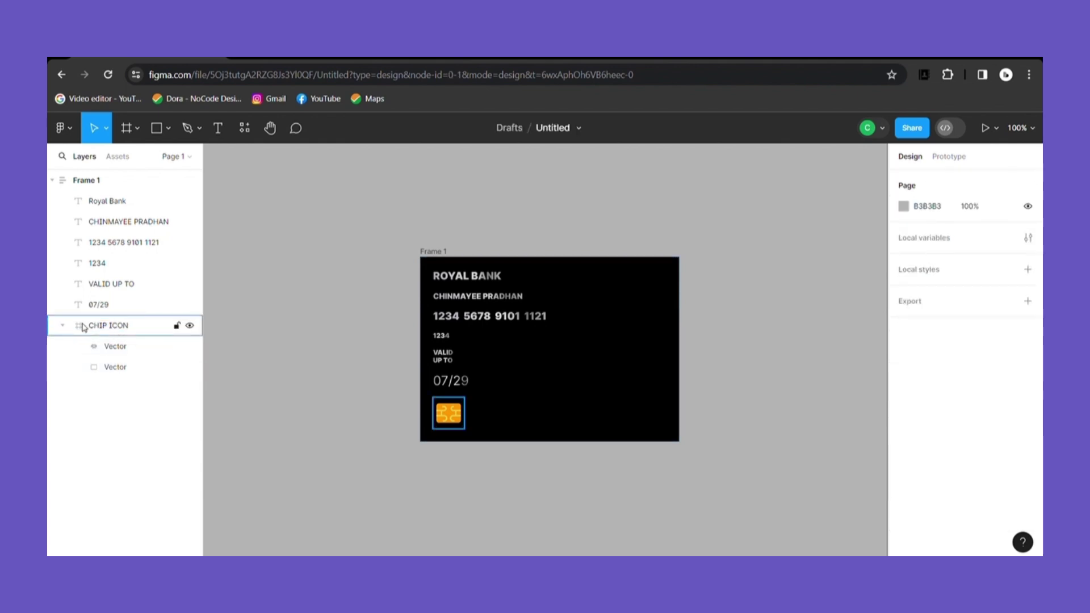
left_click(463, 422)
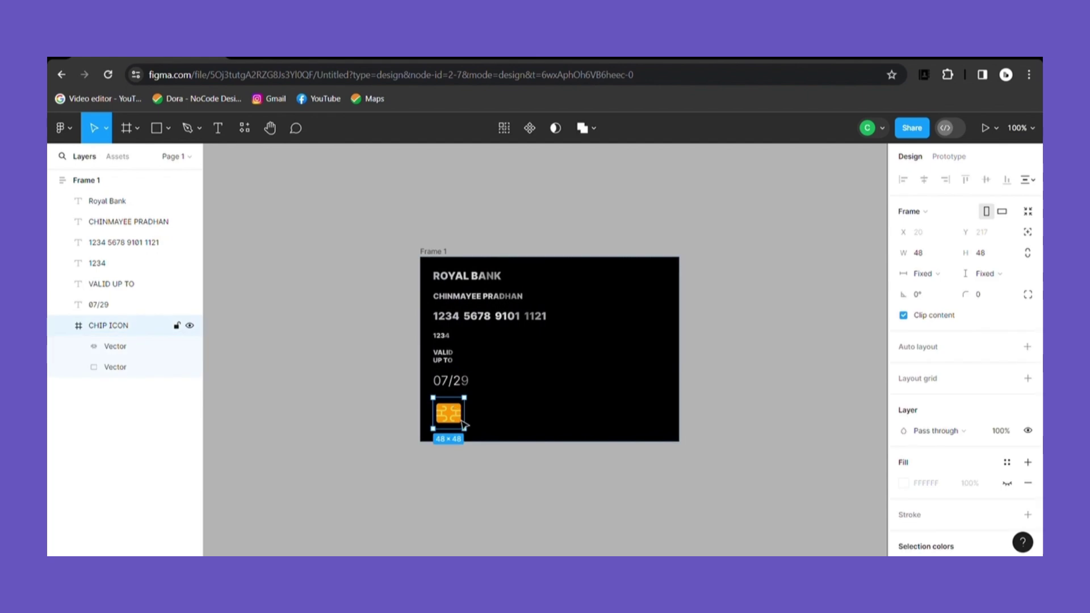
Step: Set the ROYAL BANK text to Medium weight
left_click(485, 278)
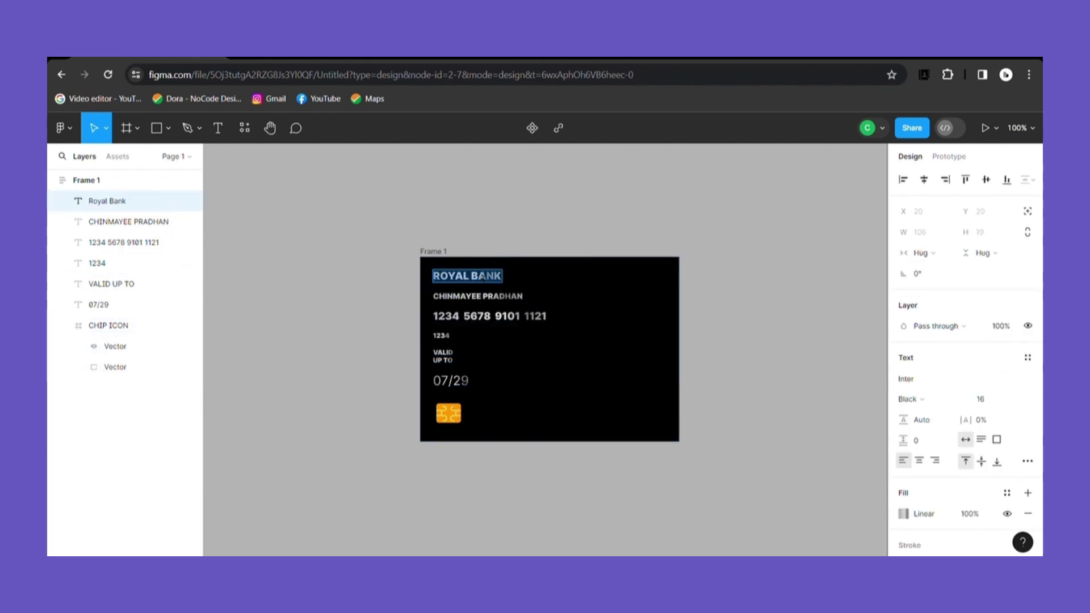
left_click(913, 397)
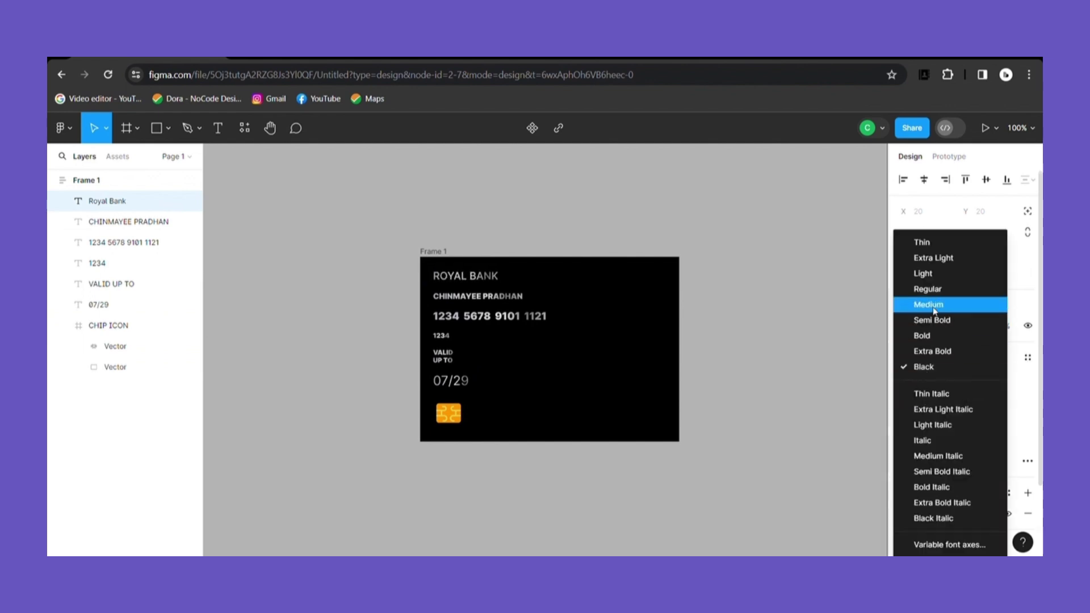
left_click(932, 307)
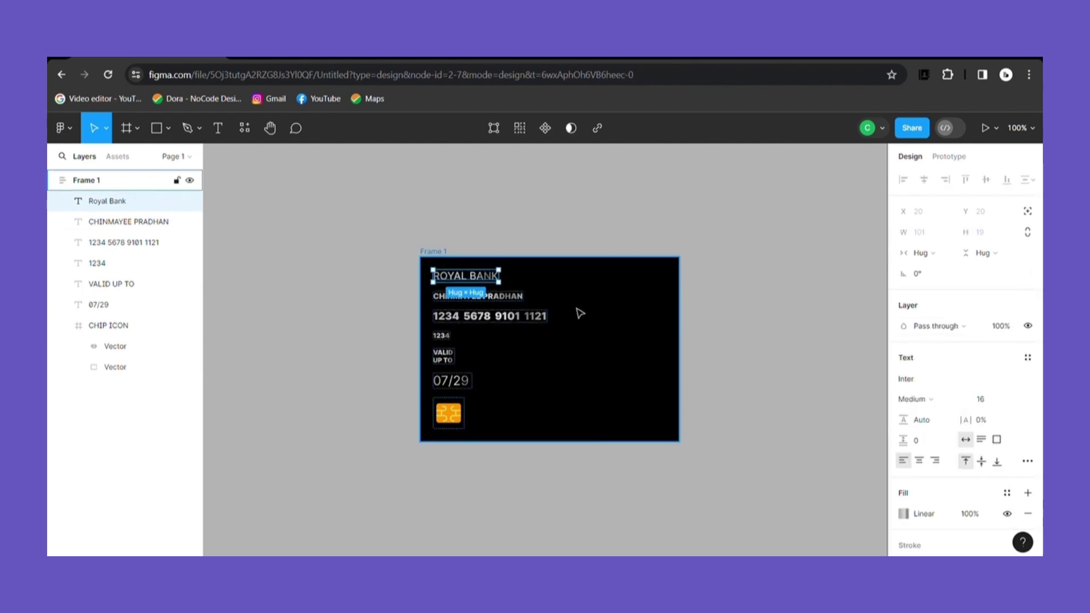
left_click(742, 358)
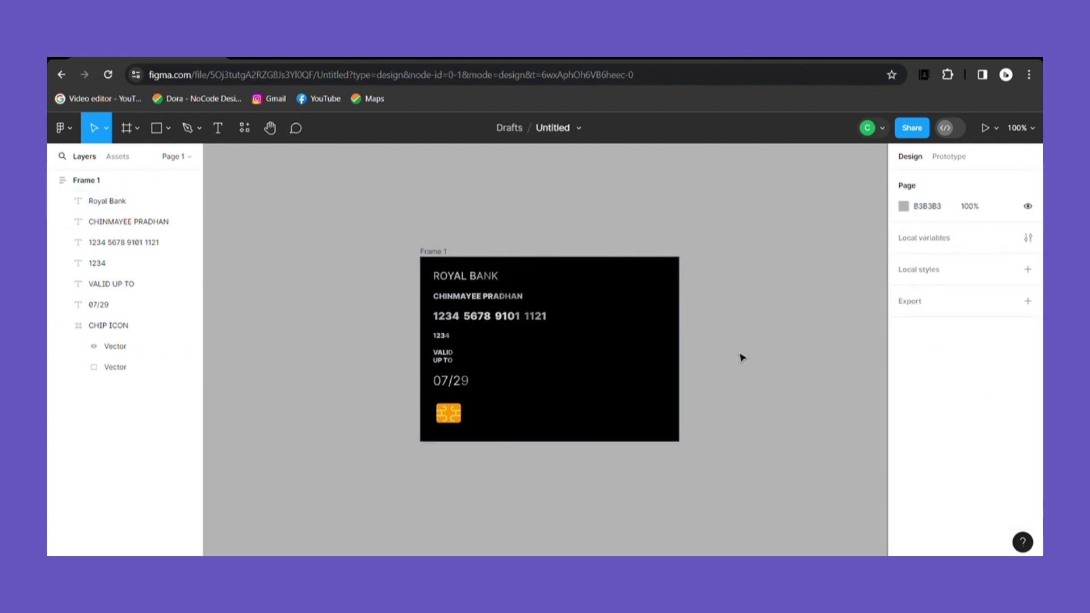
Step: Set ROYAL BANK, the cardholder name and the card number to Fill container width
left_click(514, 291)
left_click(495, 278)
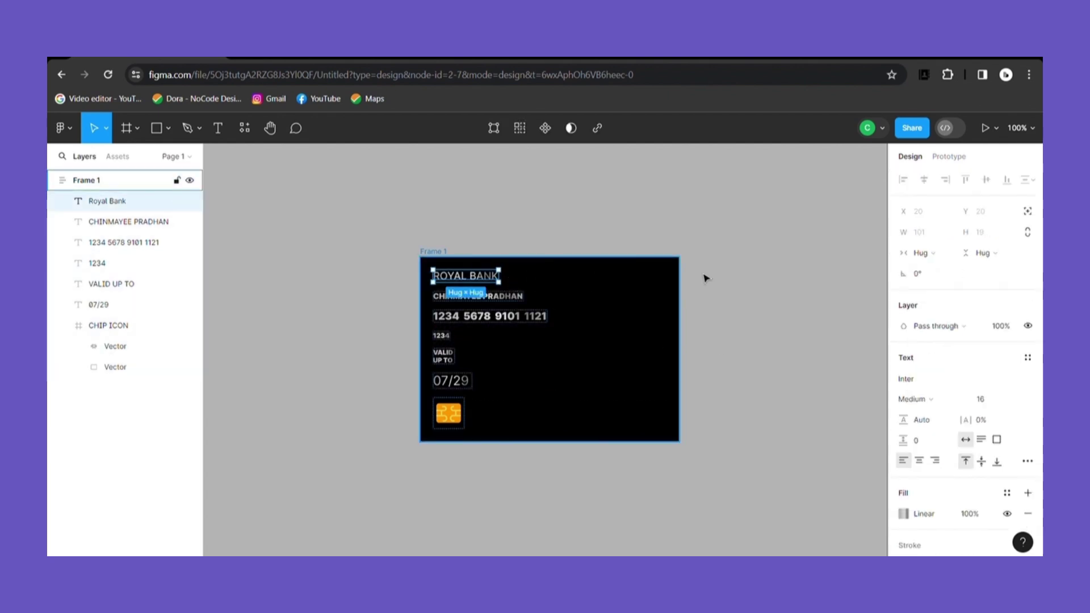
left_click(934, 255)
left_click(932, 268)
left_click(524, 299)
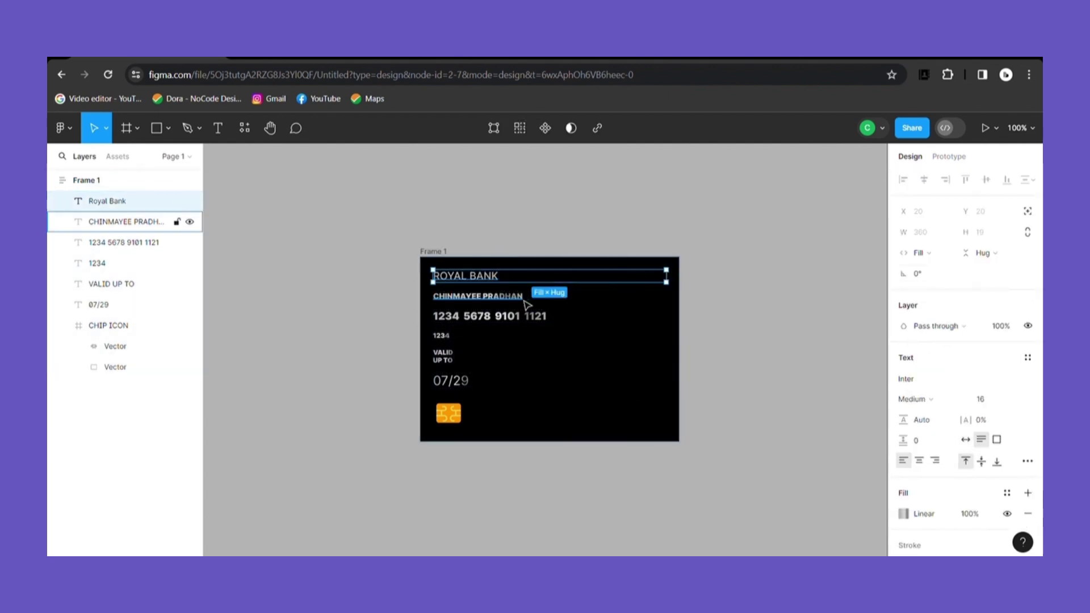
left_click(934, 253)
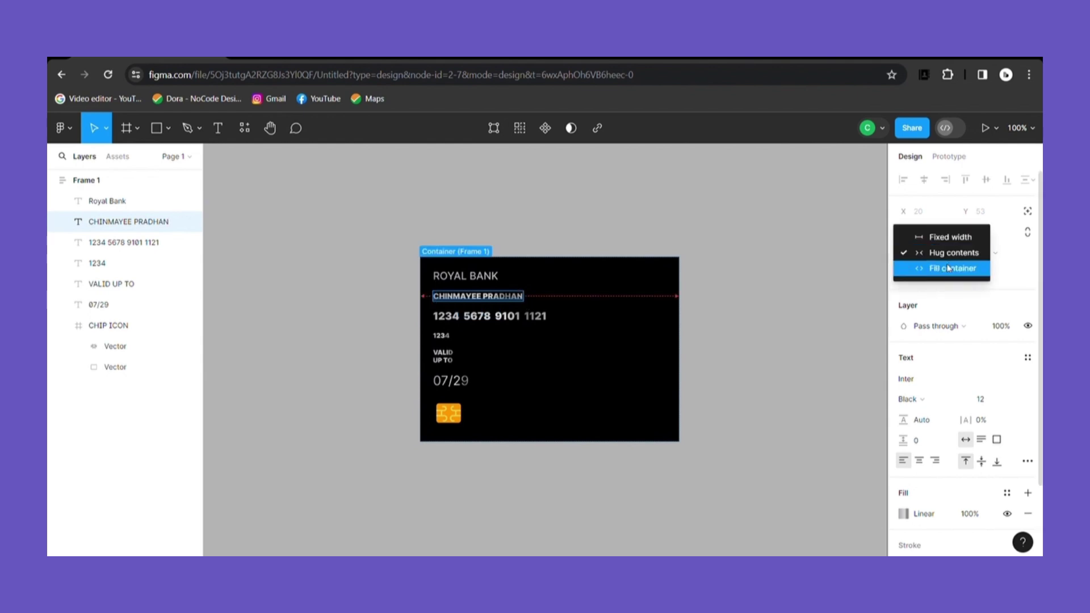
left_click(936, 268)
left_click(542, 317)
left_click(921, 253)
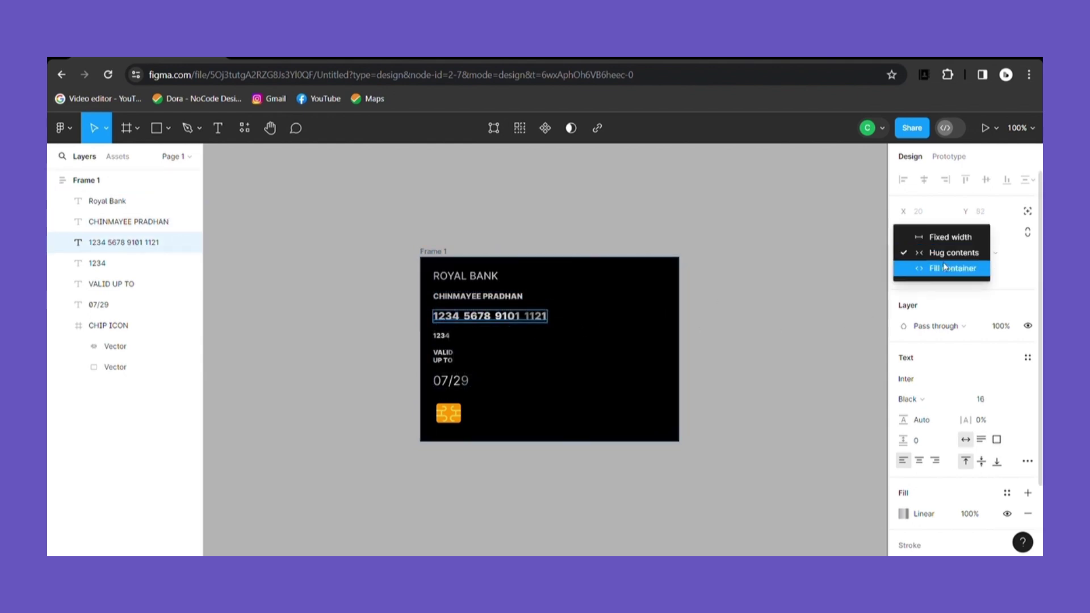
left_click(940, 268)
Step: Set the 1234, VALID UP TO and 07/29 texts to Fill container width
left_click(442, 335)
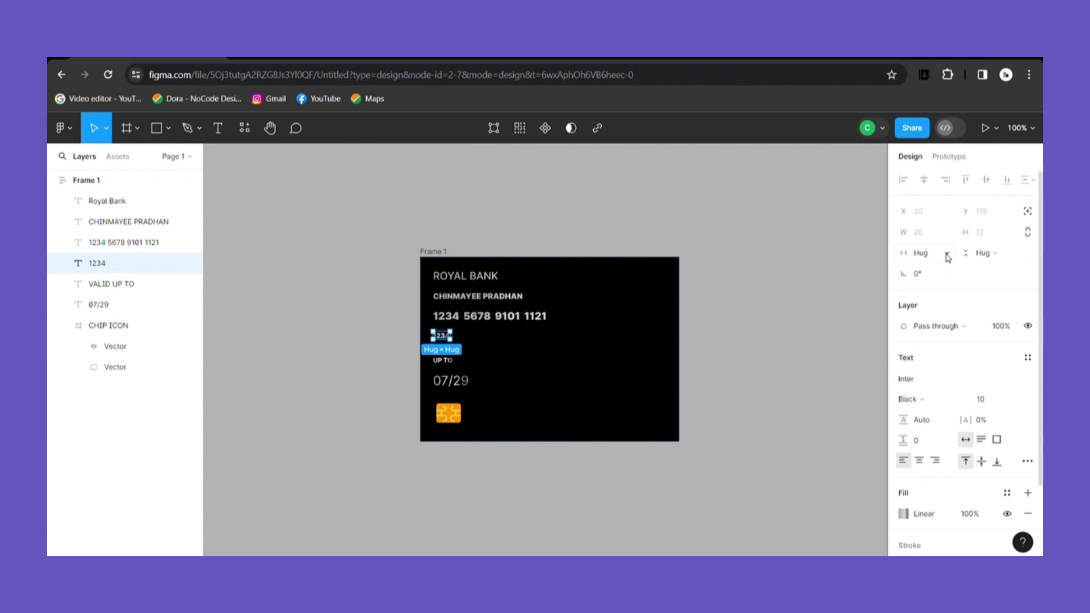
left_click(948, 253)
left_click(932, 268)
left_click(443, 356)
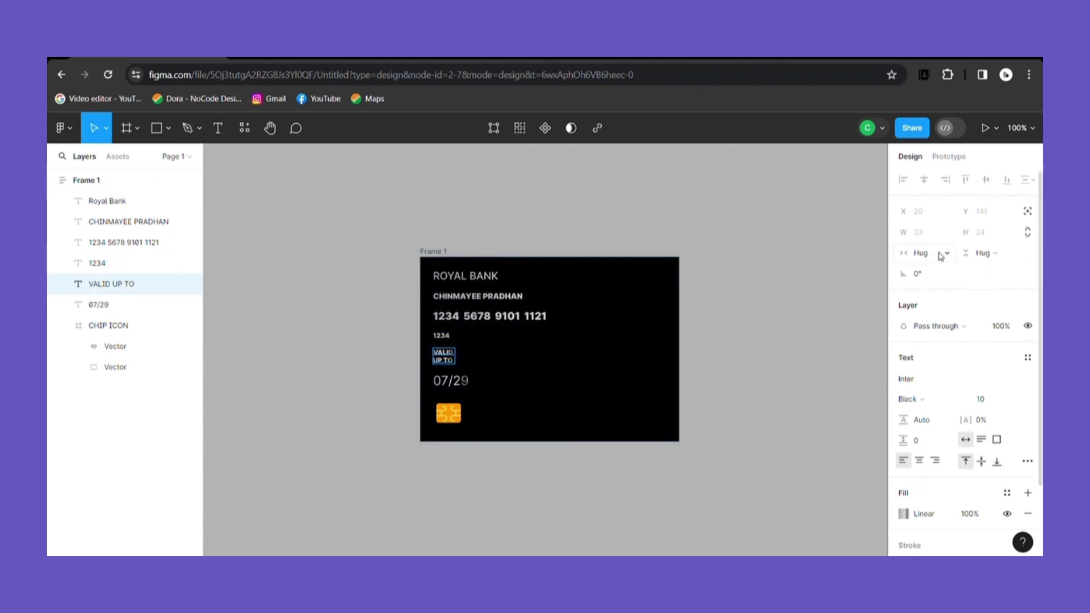
left_click(941, 255)
left_click(931, 268)
left_click(452, 380)
left_click(916, 255)
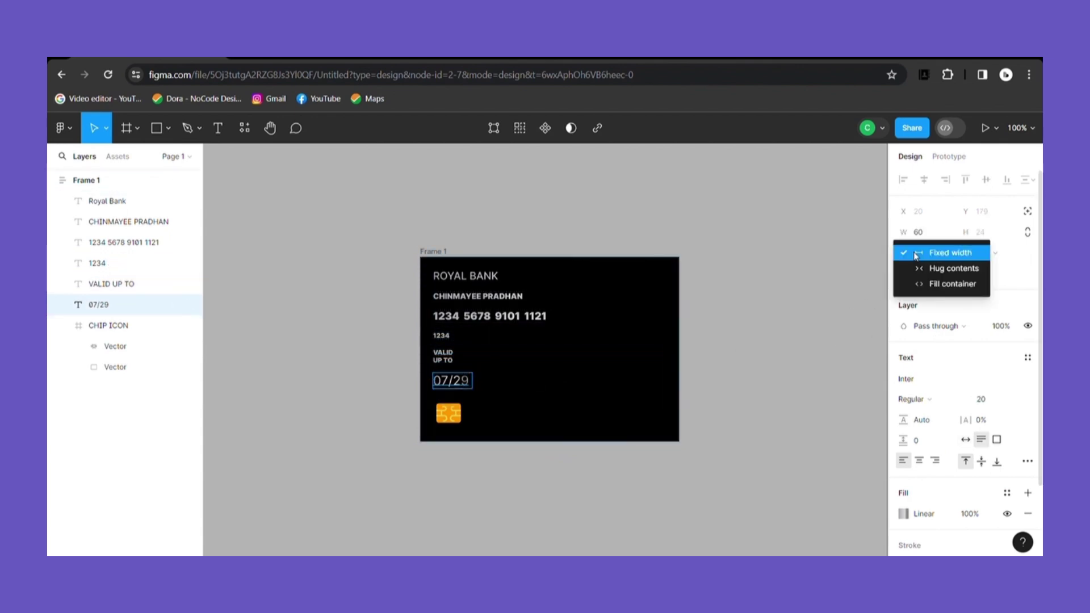
left_click(952, 284)
Step: Set the ROYAL BANK font size to 14
left_click(466, 276)
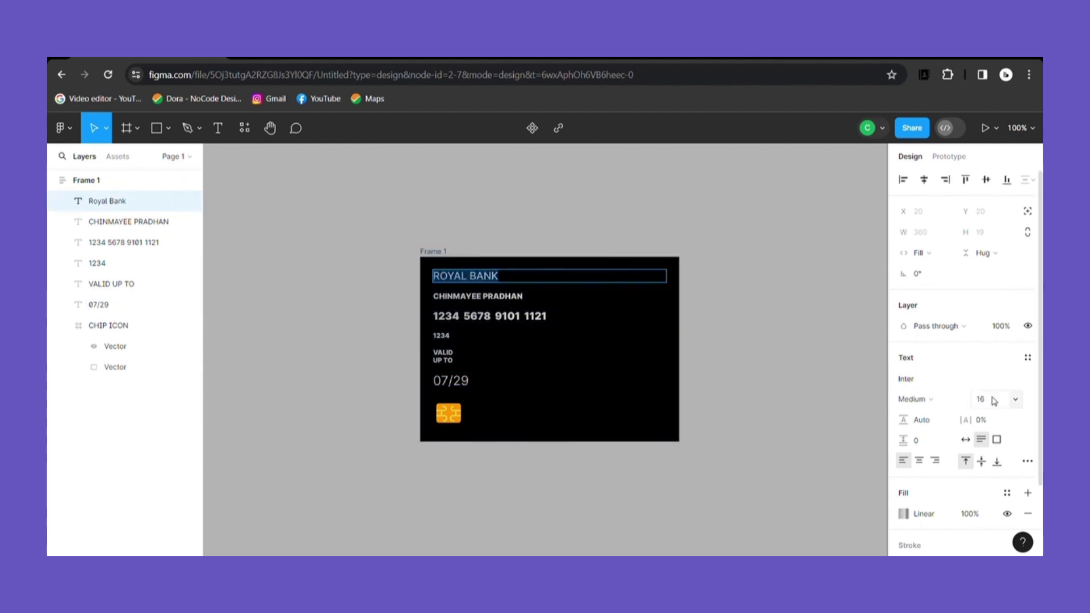
left_click(1017, 399)
left_click(1003, 368)
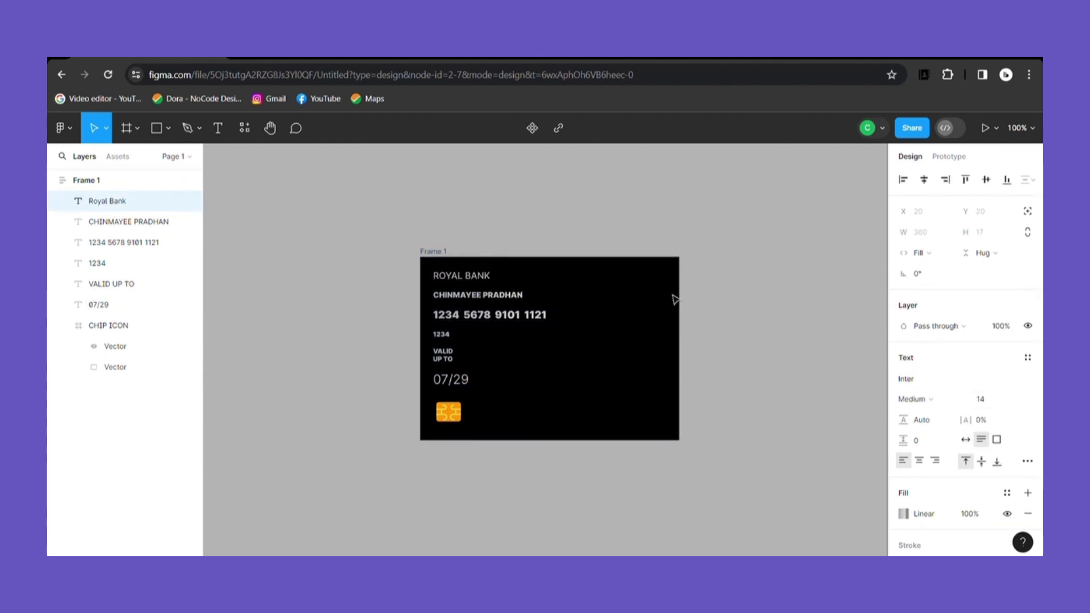
left_click(764, 309)
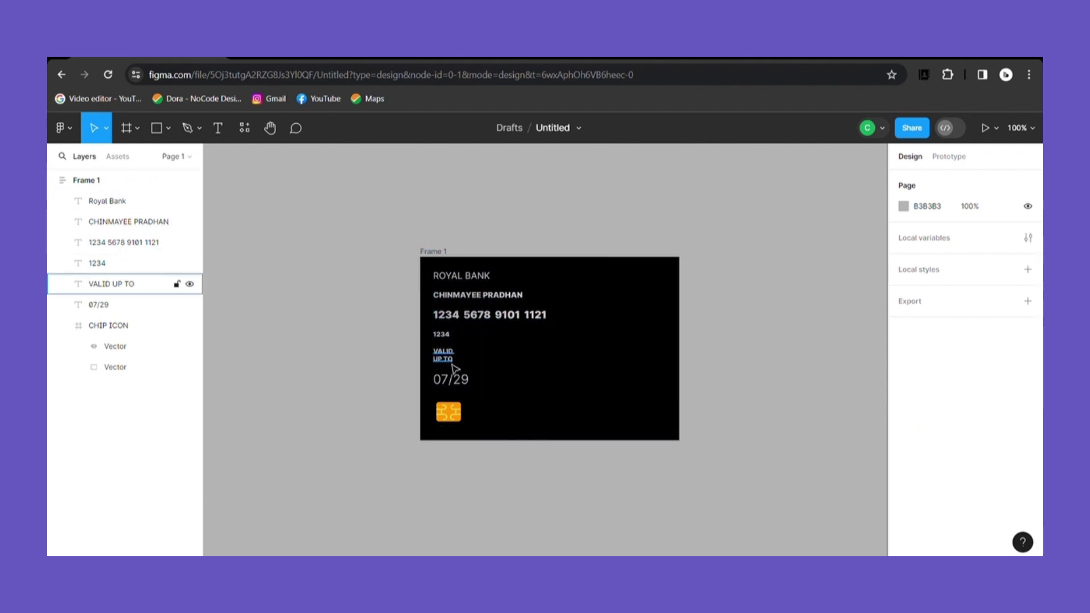
Step: Nudge the CHIP ICON up to sit just below ROYAL BANK
left_click(459, 405)
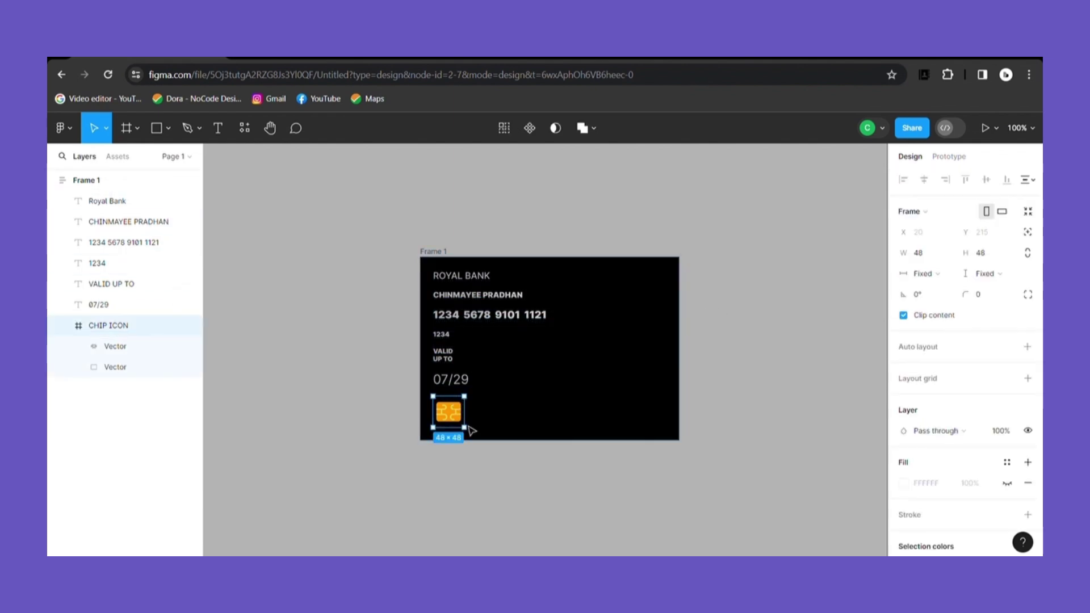
key("Up")
key("Up")
key("Up")
key("Up")
key("Up")
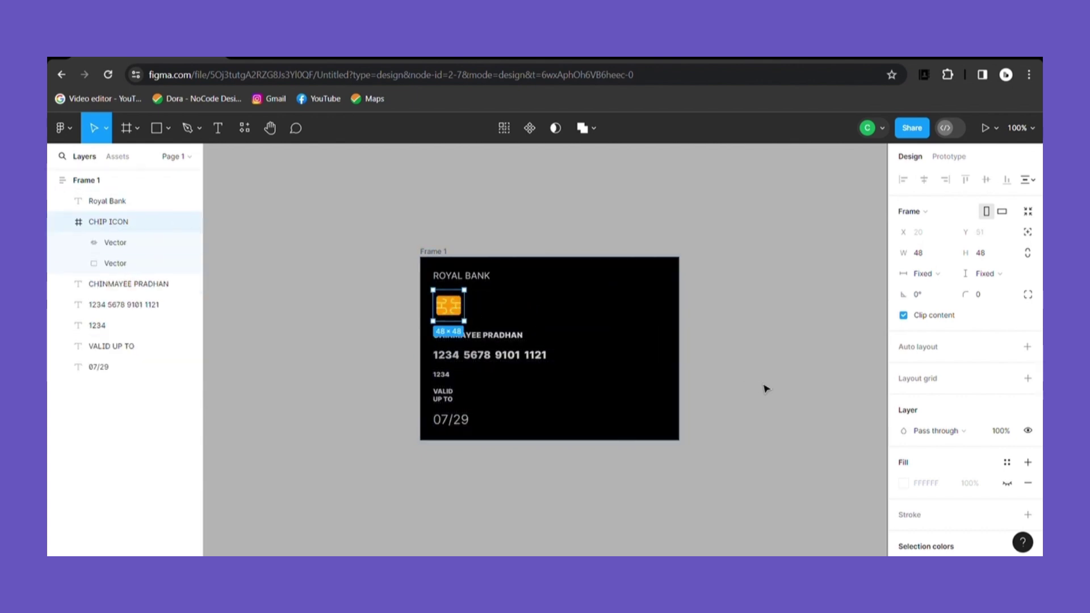
left_click(766, 390)
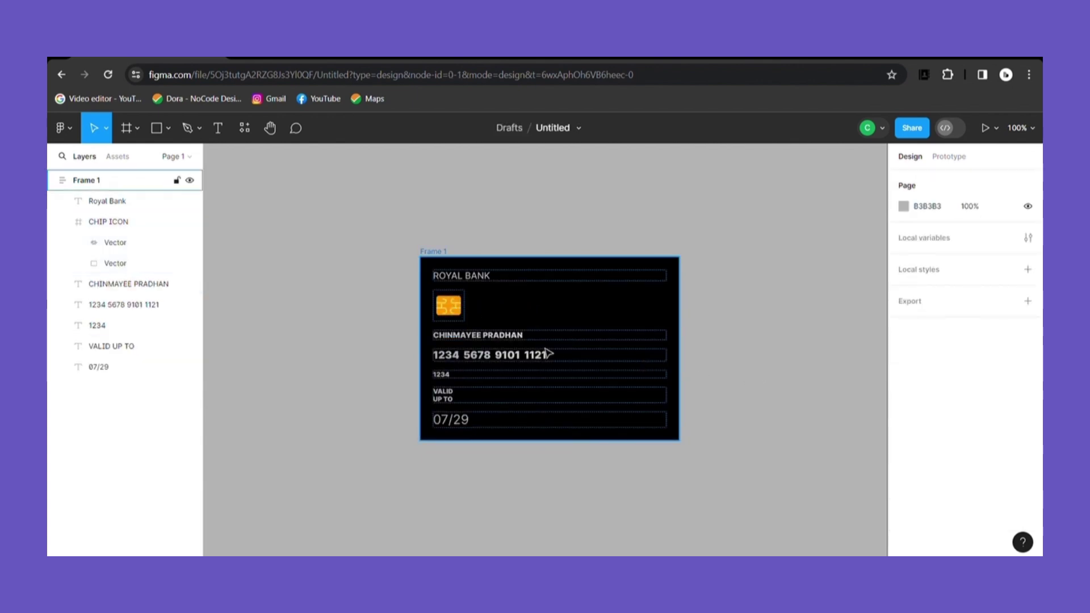
Step: Drag the cardholder name layer below 07/29 so it sits at the card's bottom
left_click(527, 364)
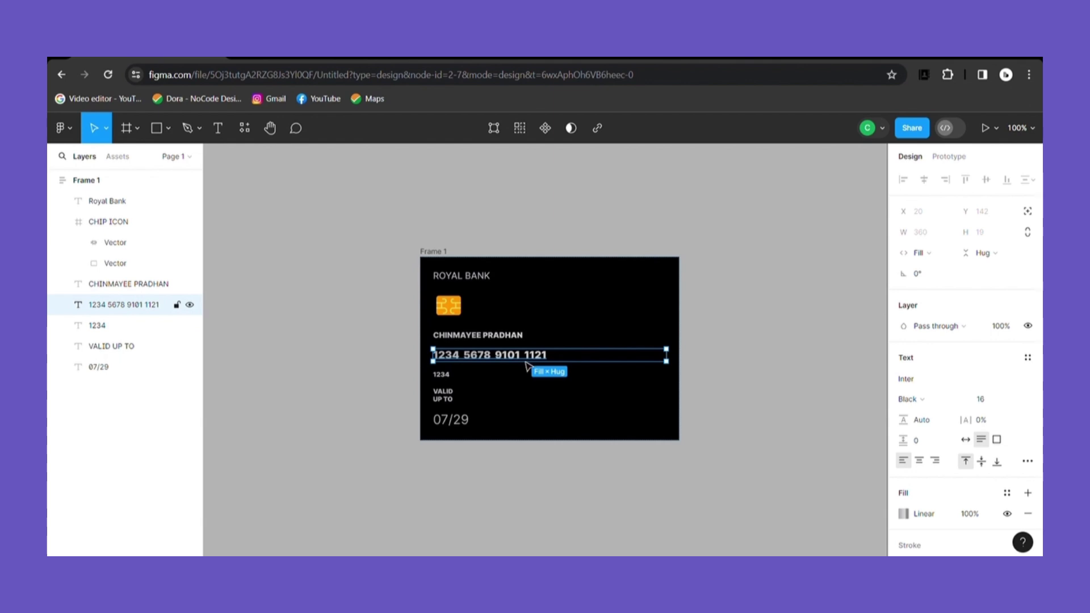
left_click(527, 338)
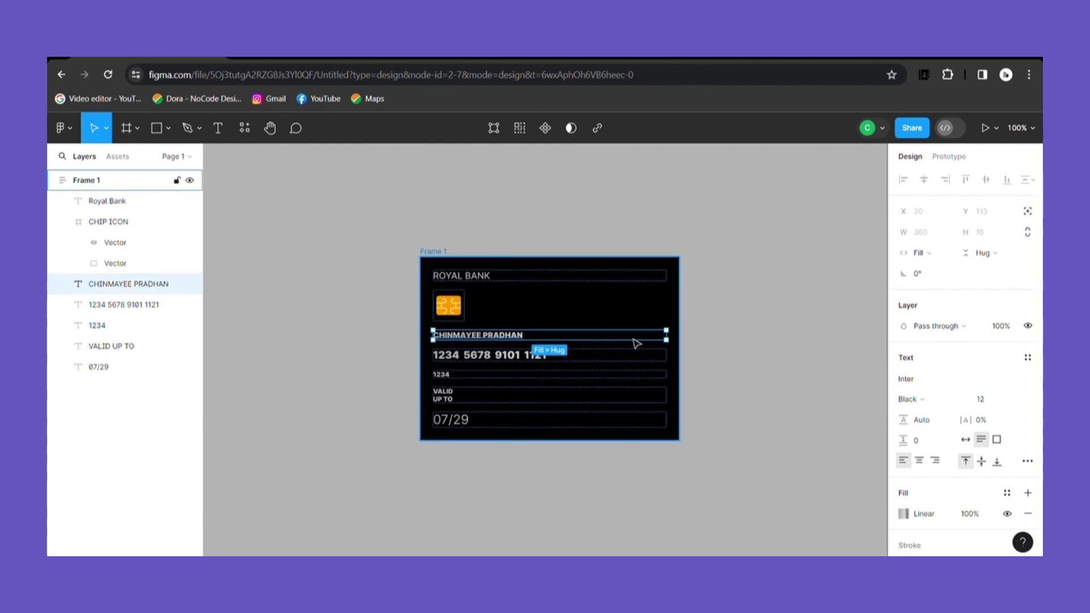
left_click_drag(637, 341, 633, 444)
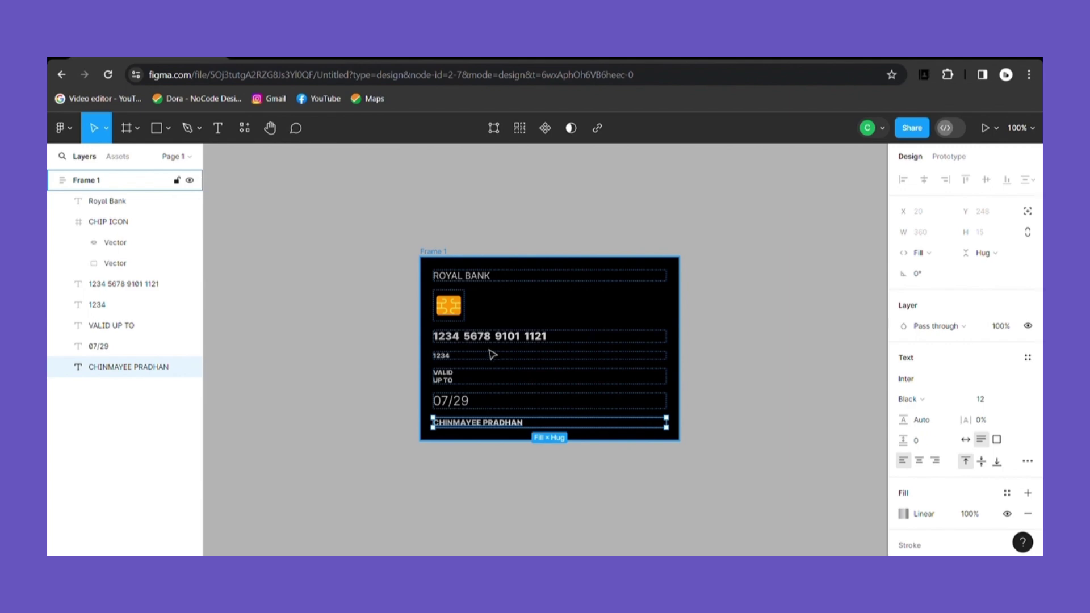
left_click(506, 340)
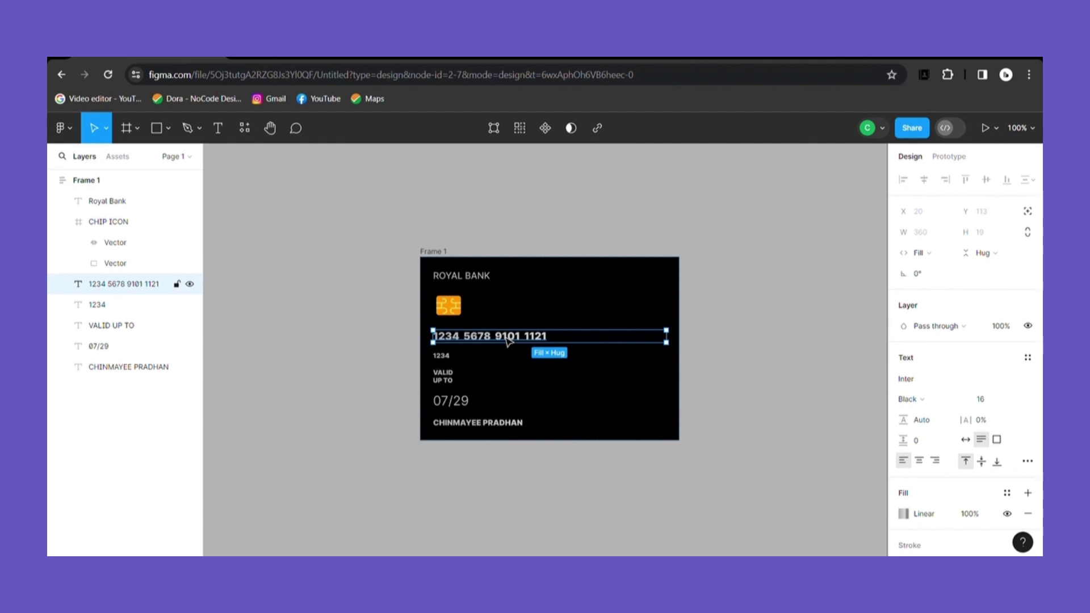
Step: Wrap the card number and 1234 in an auto-layout frame named Security Number
left_click(92, 307, "shift")
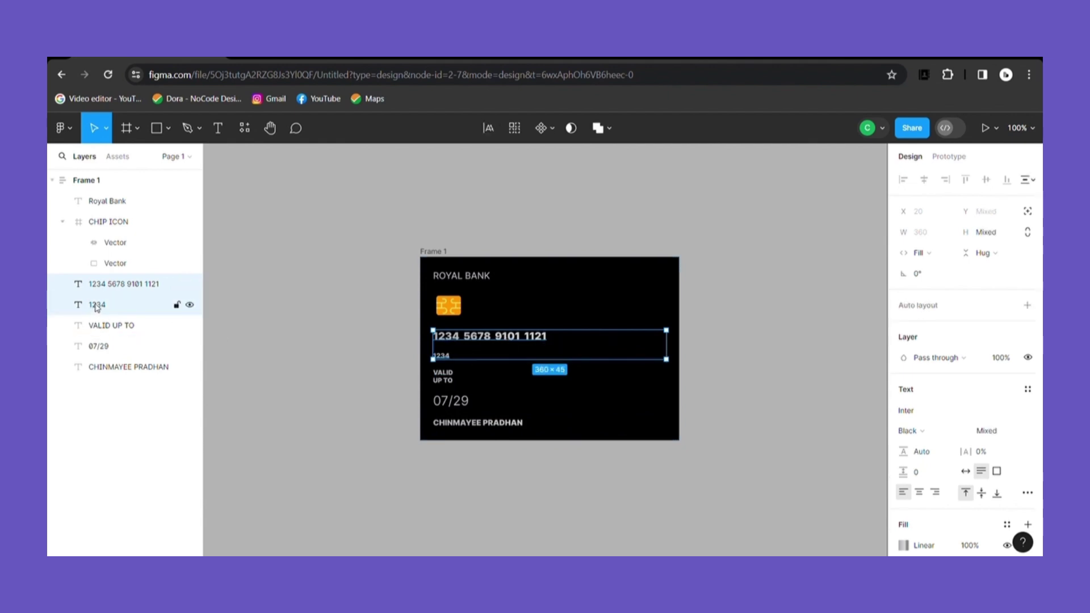
key("shift+a")
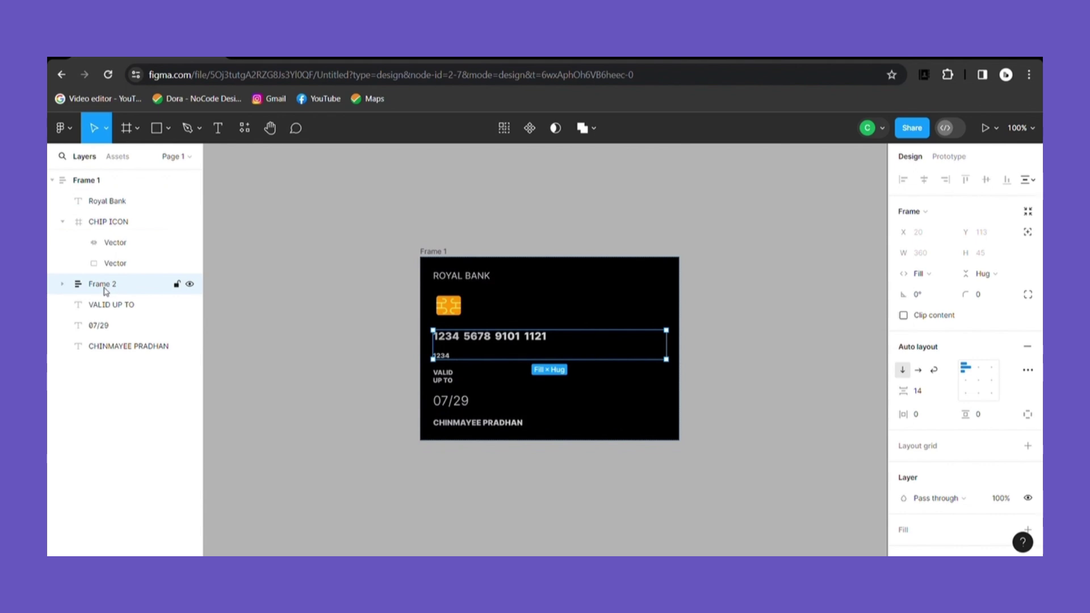
double_click(105, 290)
key("BackSpace")
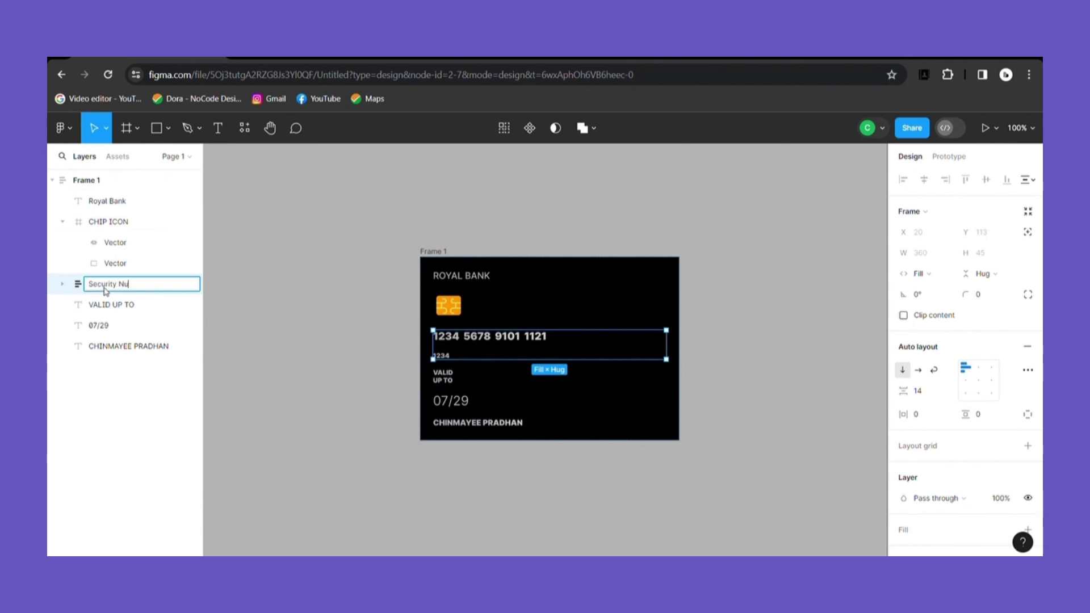
key("Return")
key("Escape")
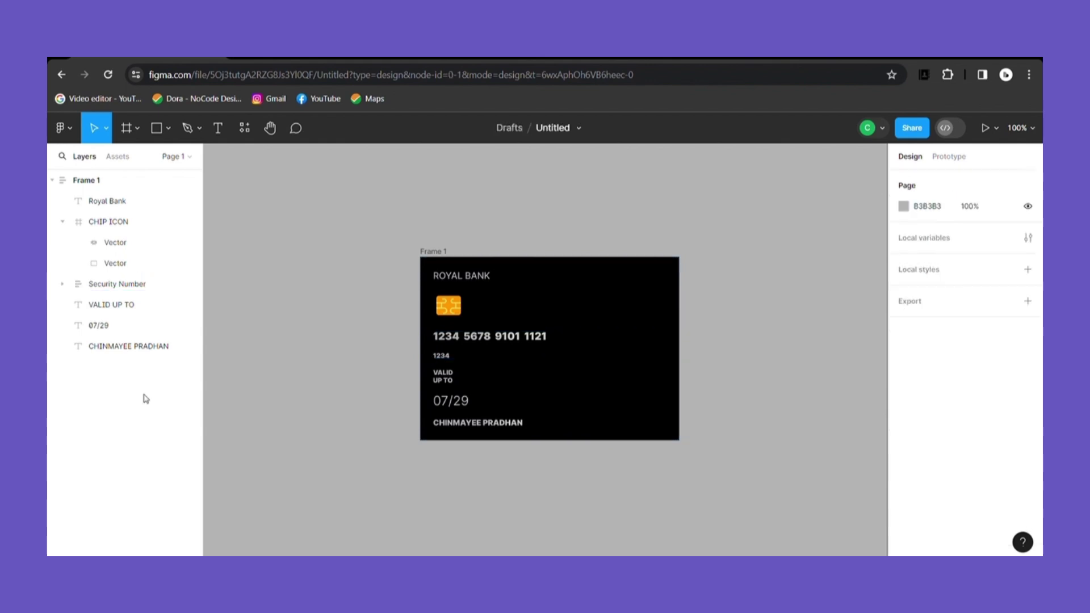
Step: Add leading spaces to the card number and increase its letter spacing
left_click(552, 344)
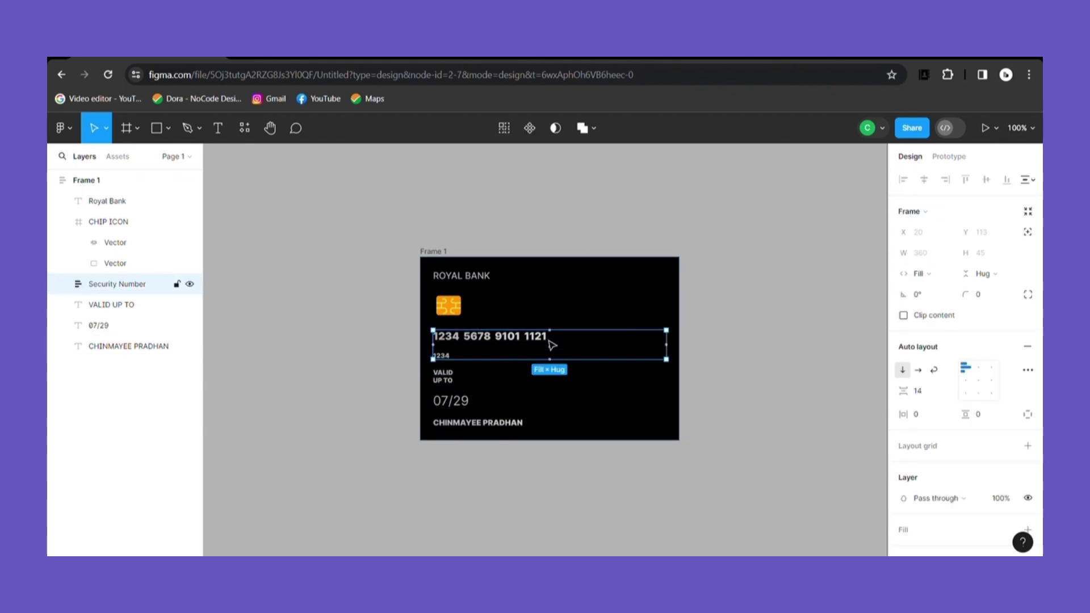
left_click(440, 340)
double_click(440, 341)
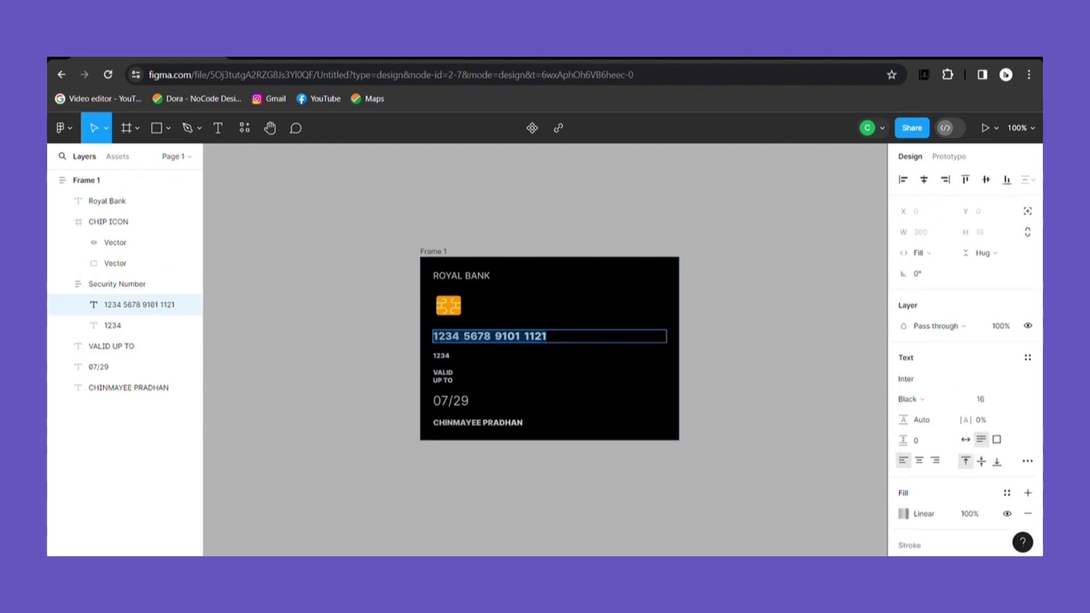
left_click(440, 340)
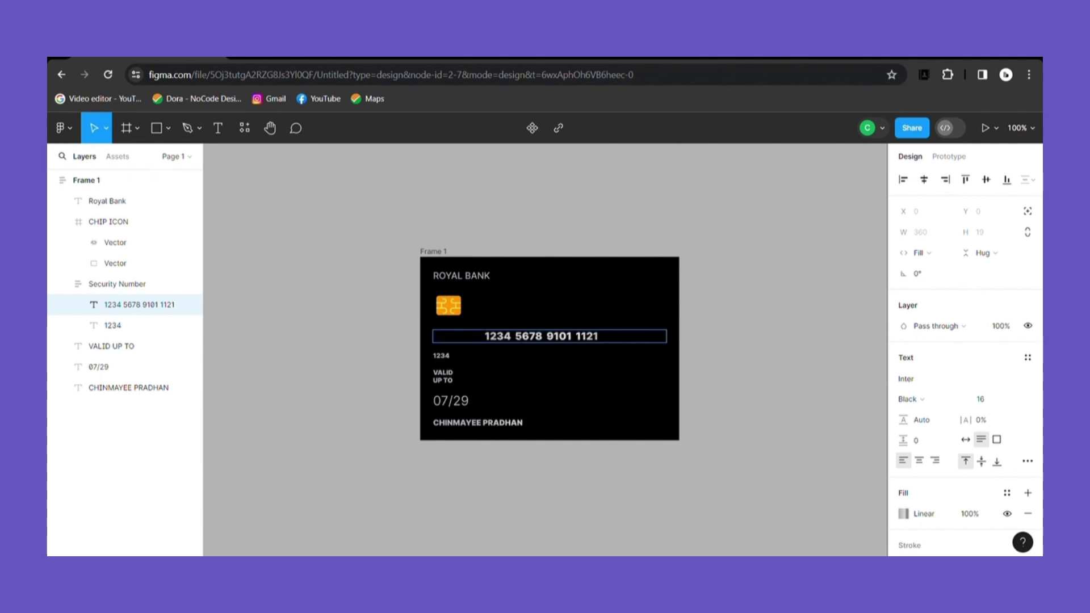
left_click(979, 420)
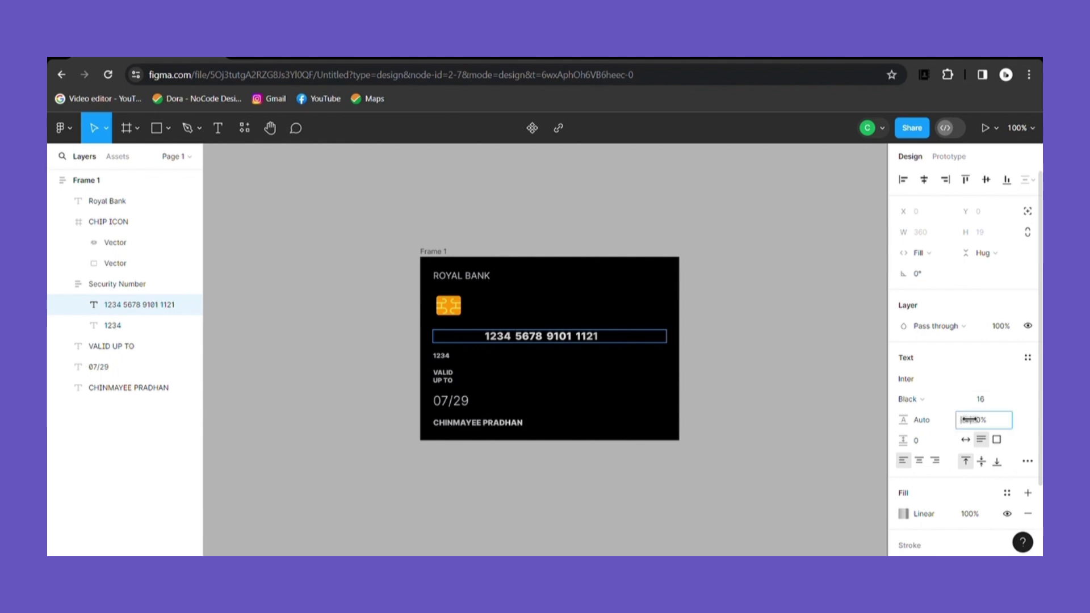
left_click_drag(980, 420, 1017, 419)
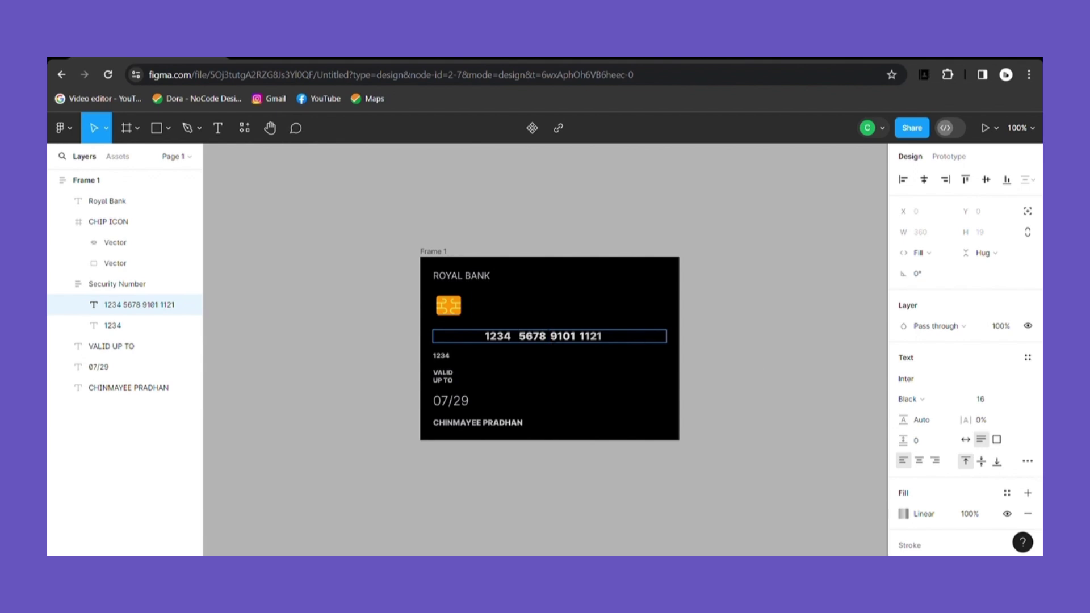
left_click_drag(974, 421, 1023, 428)
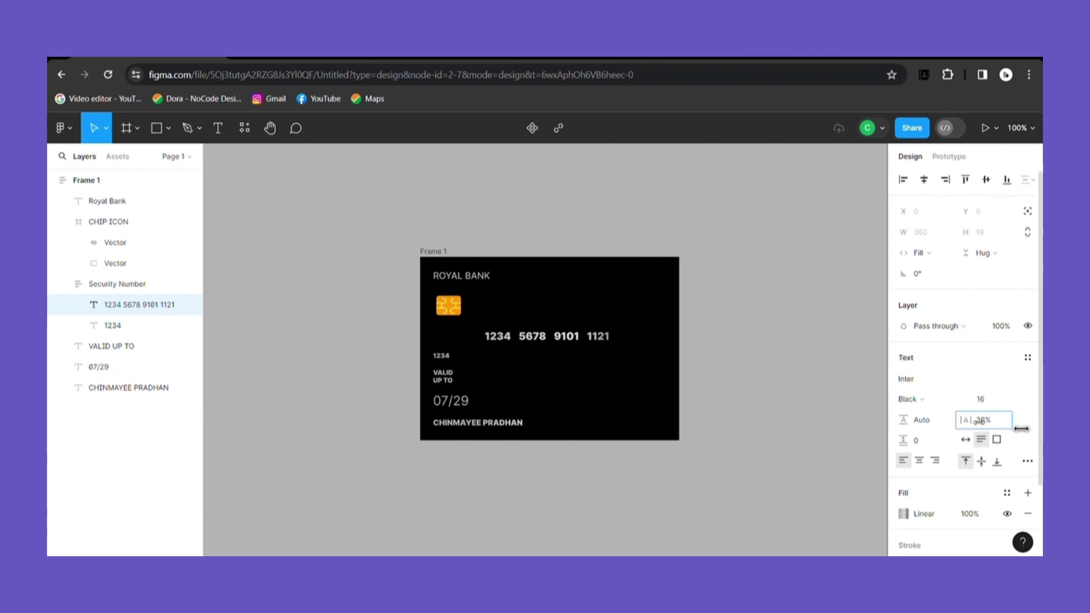
left_click(737, 386)
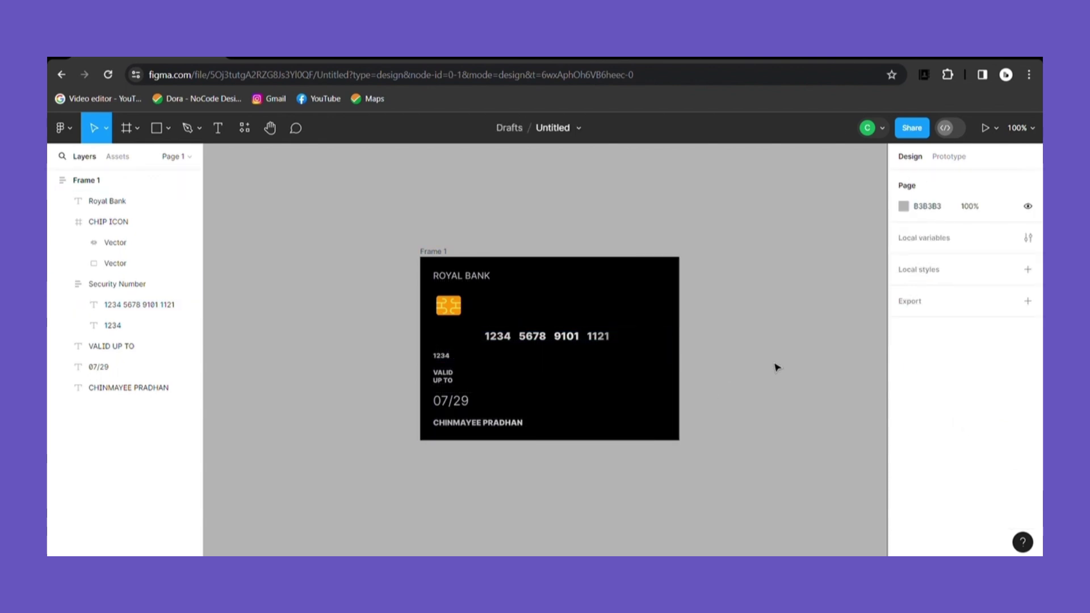
Step: Indent the 1234 text with leading spaces to start under the card number
left_click(457, 362)
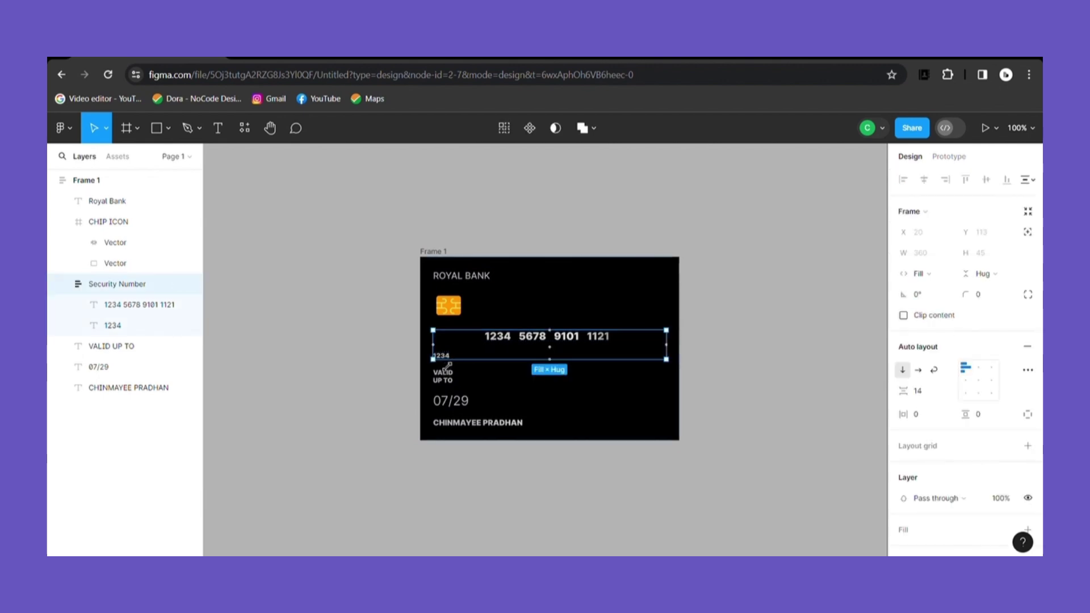
left_click(447, 364)
double_click(440, 358)
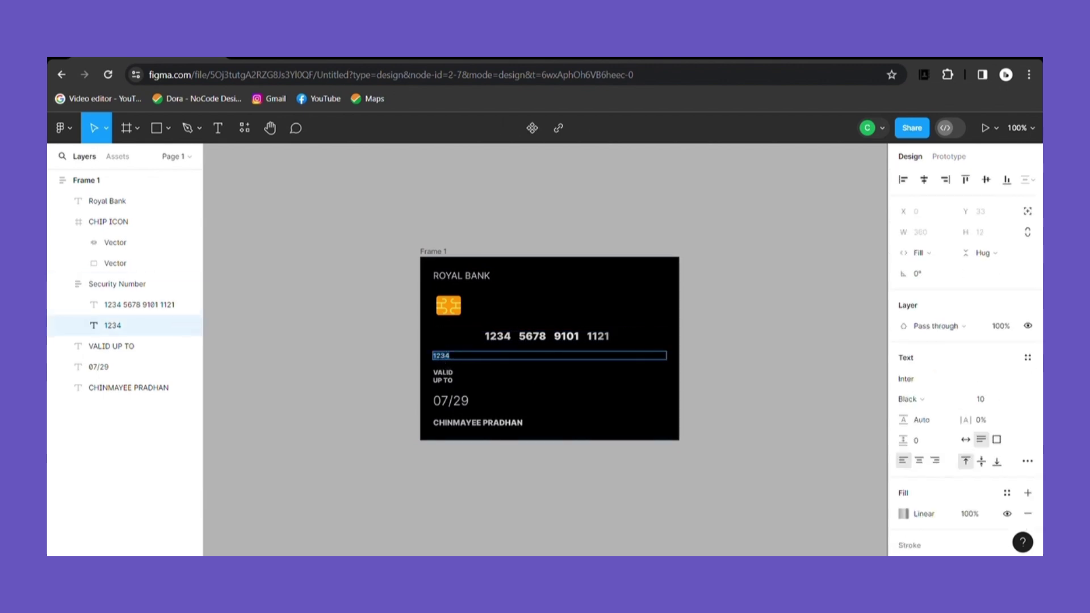
key("Left")
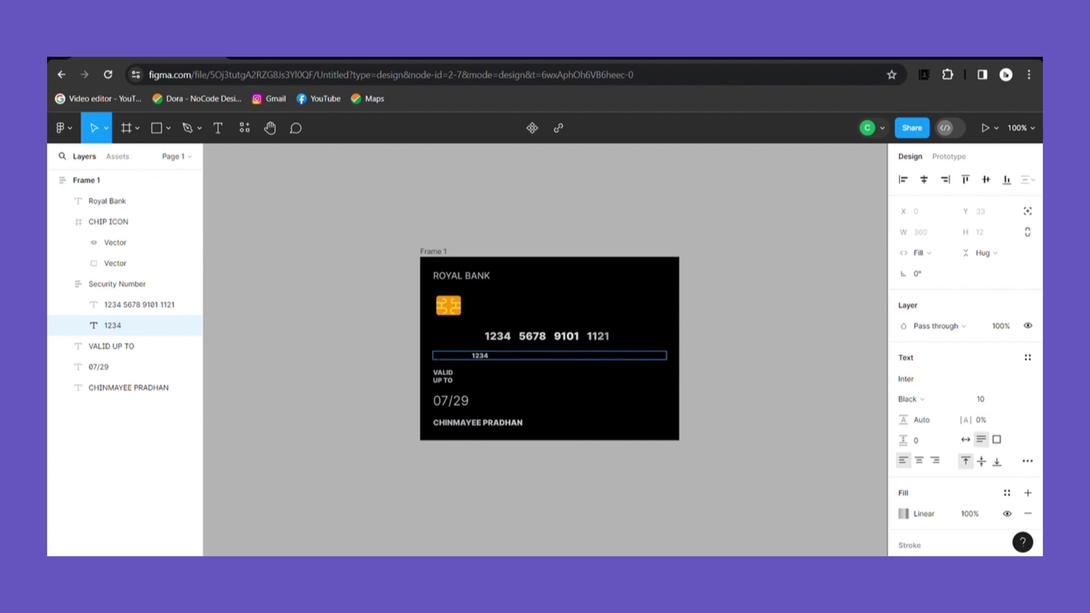
key("Escape")
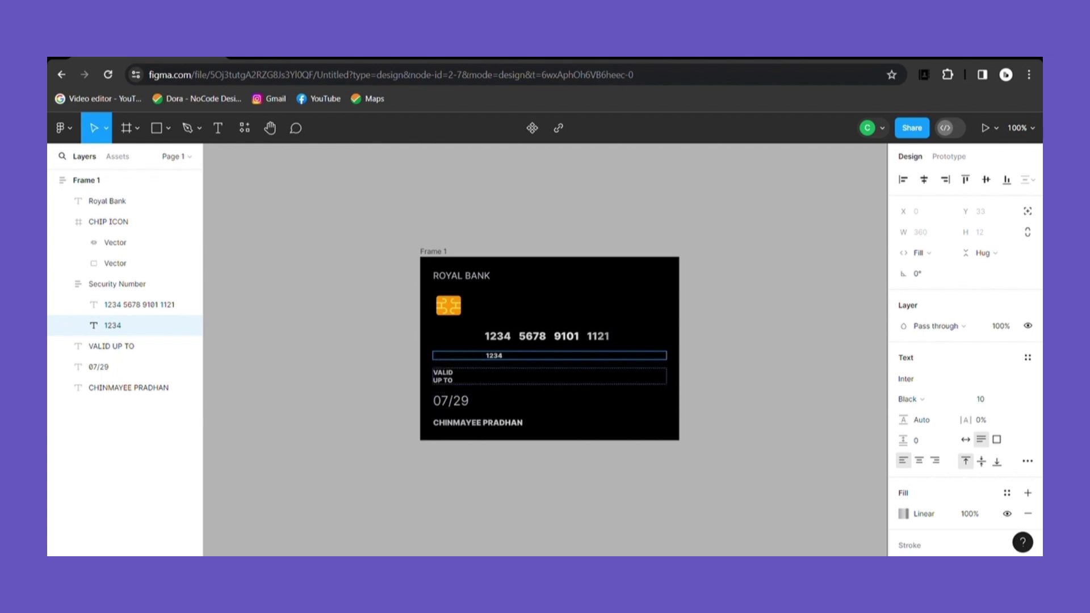
key("Escape")
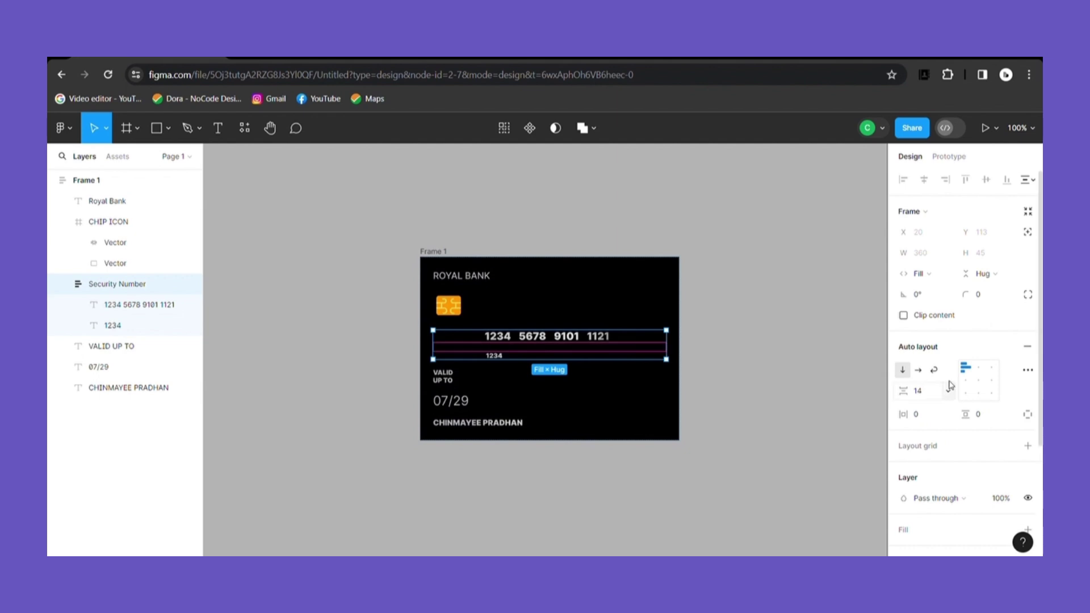
Step: Reduce the Security Number auto-layout gap from 14 to 1
left_click_drag(904, 391, 883, 391)
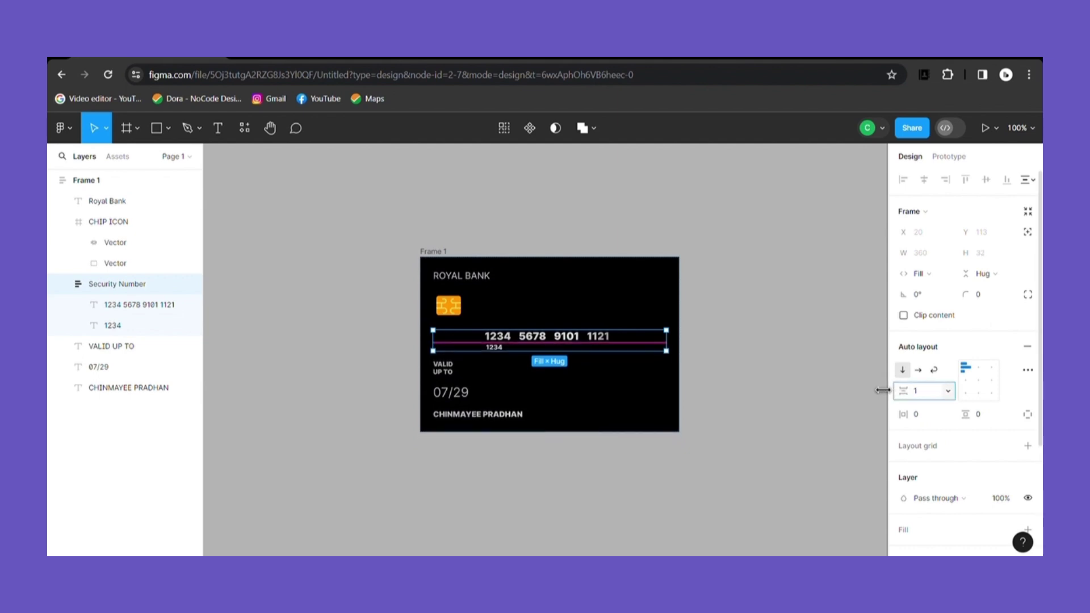
left_click(818, 392)
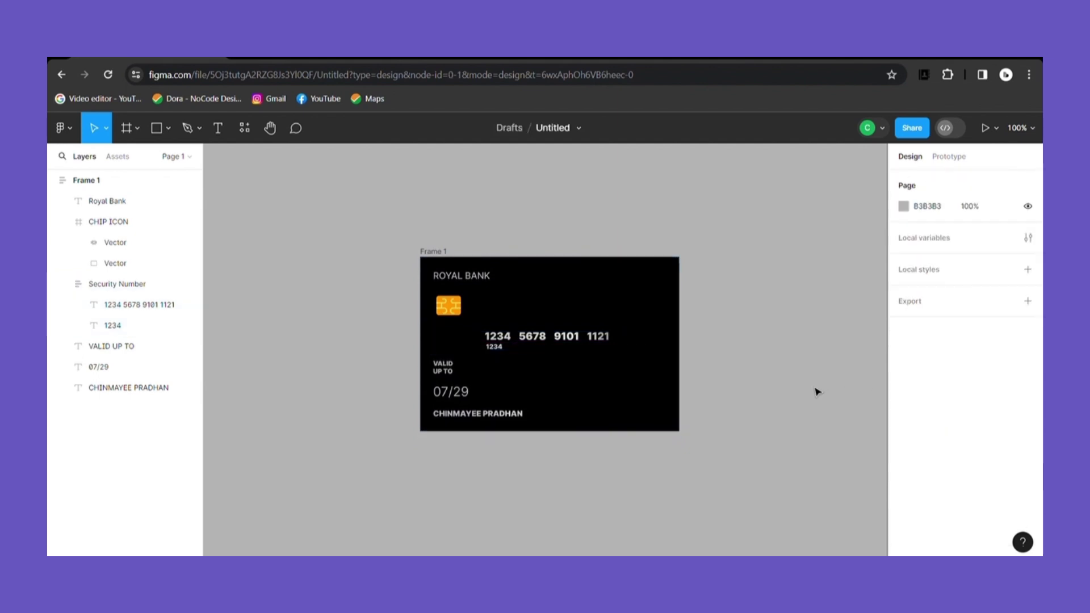
double_click(585, 341)
key("Return")
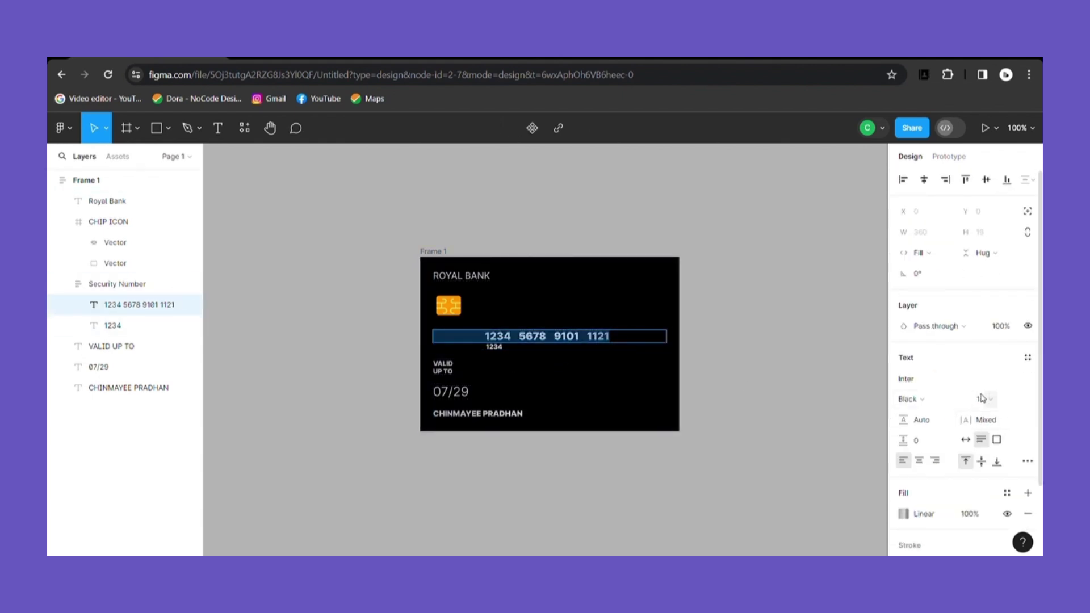
Step: Set the card number font size to 20 and strip its leading spaces
left_click(1021, 401)
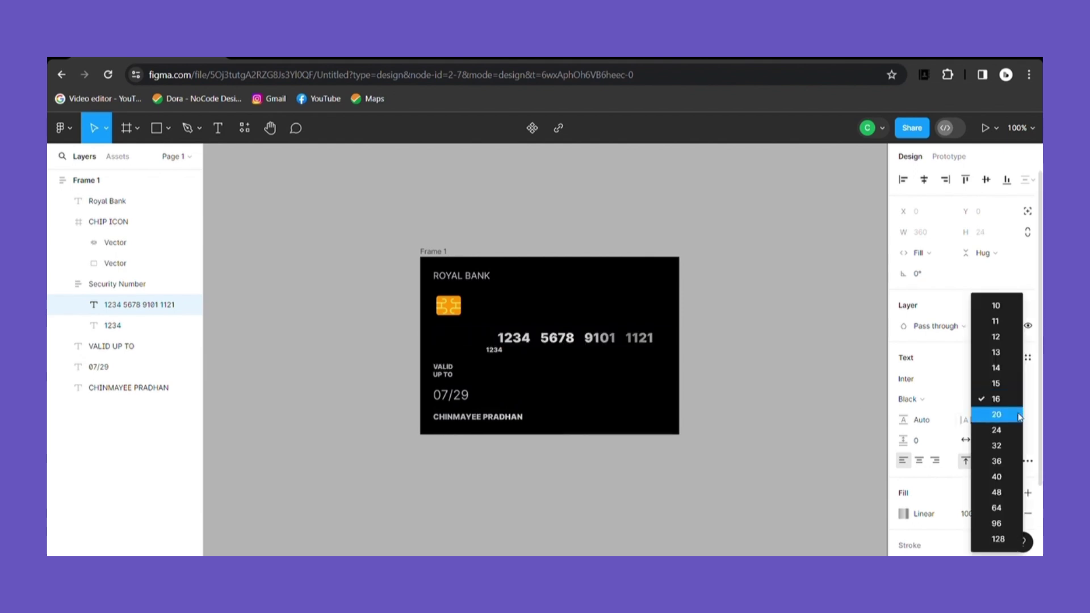
left_click(1019, 415)
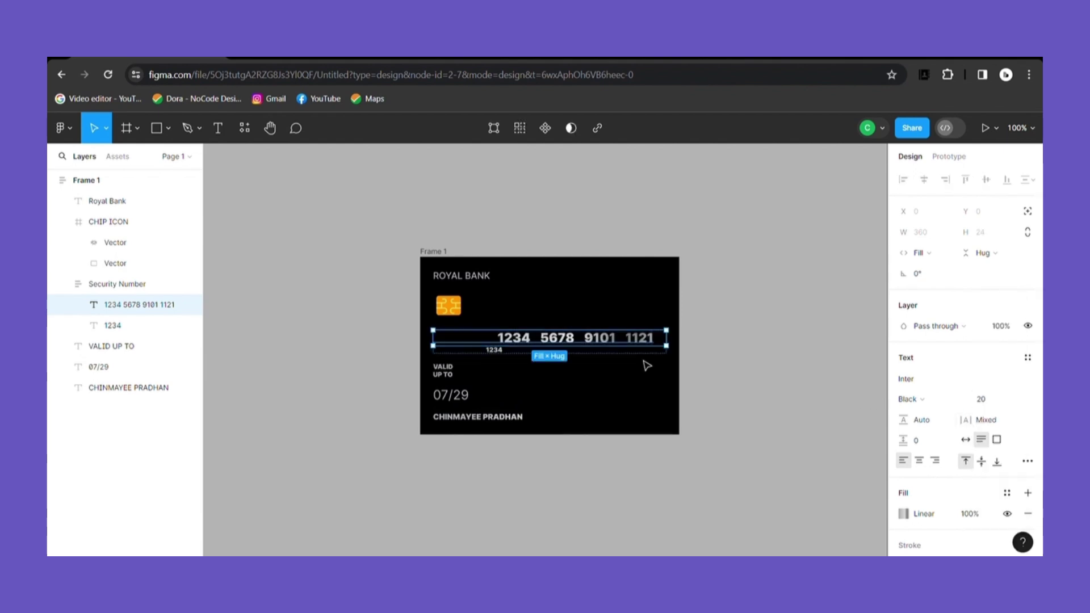
double_click(507, 345)
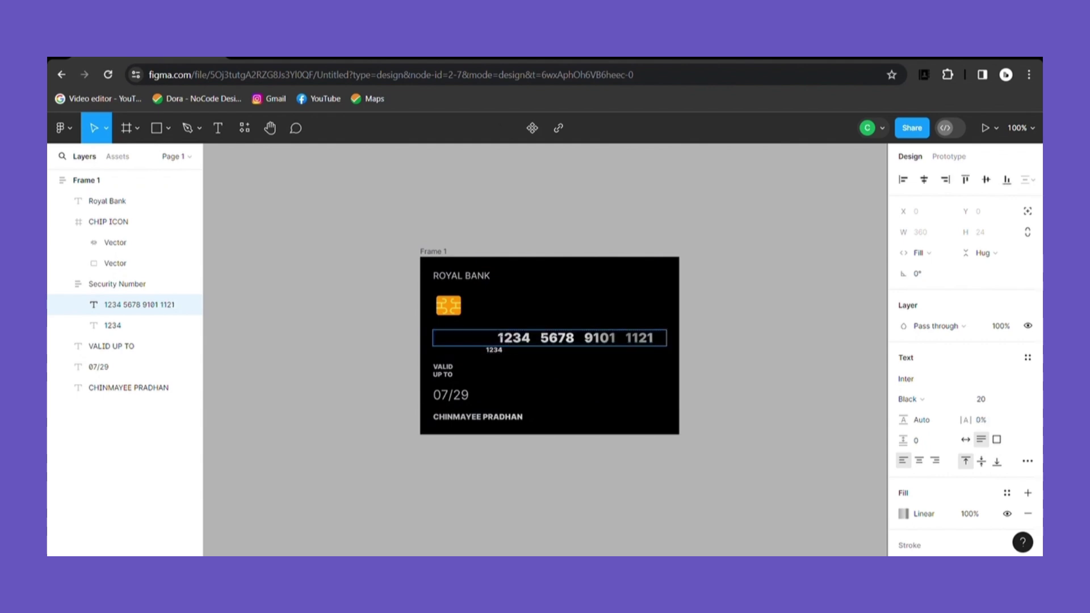
key("BackSpace")
key("BackSpace")
key("BackSpace")
key("BackSpace")
key("BackSpace")
key("BackSpace")
key("BackSpace")
key("BackSpace")
key("BackSpace")
key("BackSpace")
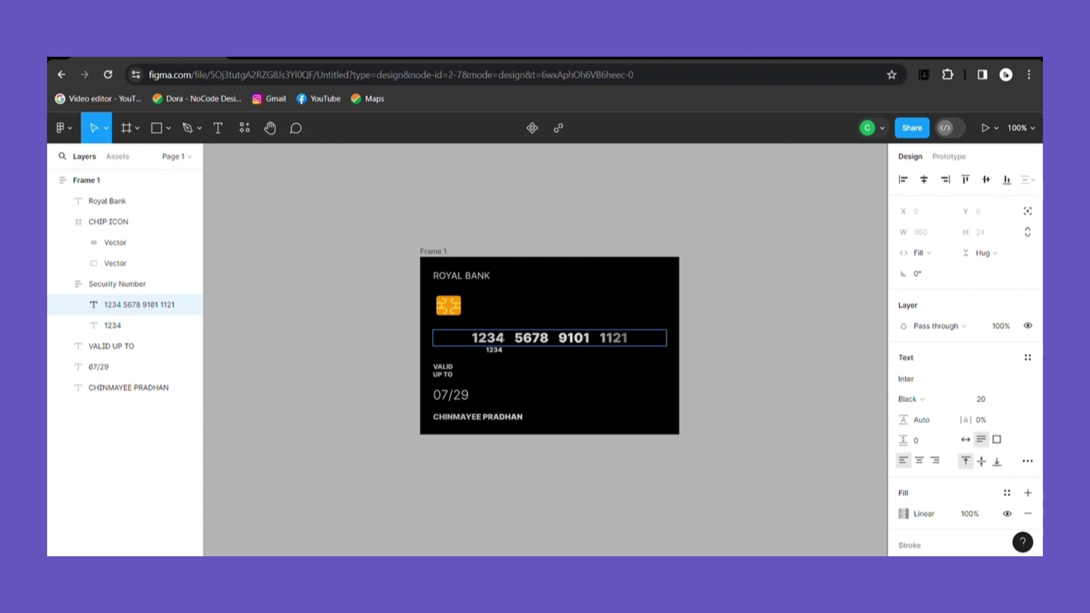
left_click(948, 405)
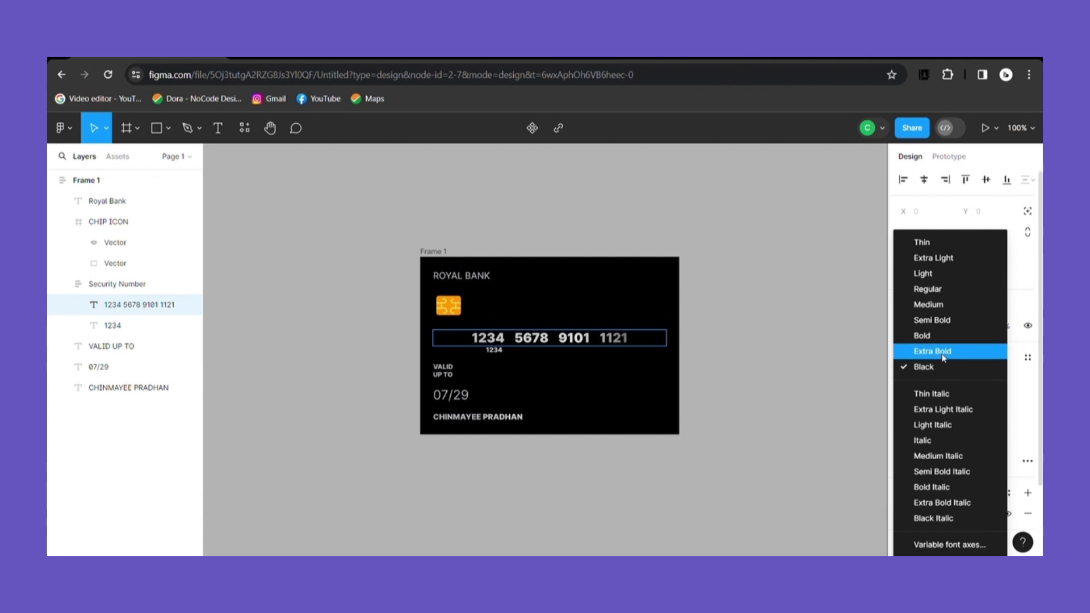
key("Escape")
Step: Make the whole card number text Bold
double_click(532, 338)
double_click(488, 338)
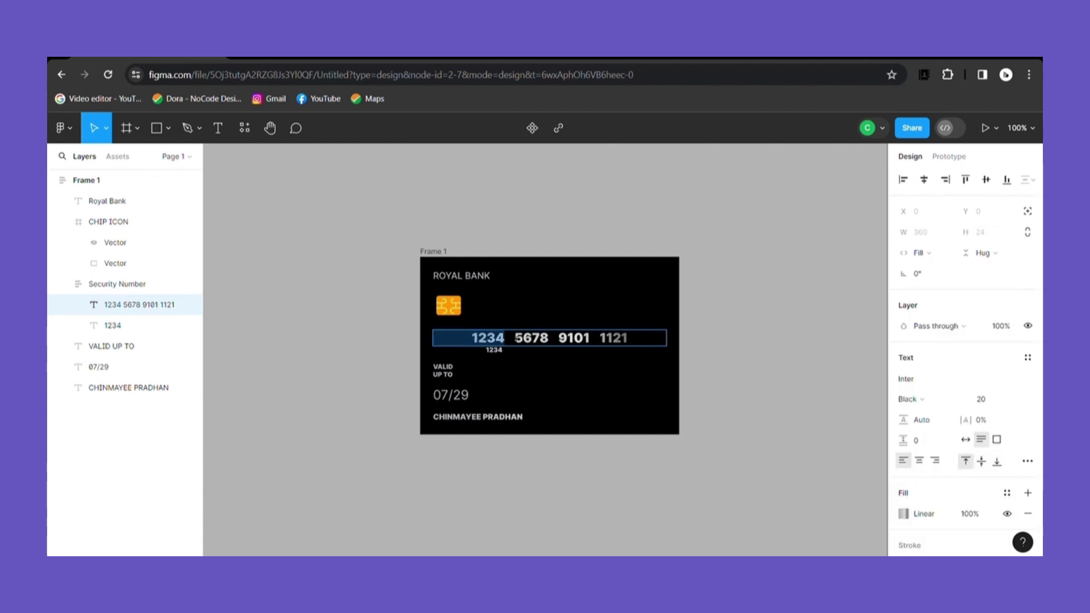
key("ctrl+a")
left_click(953, 405)
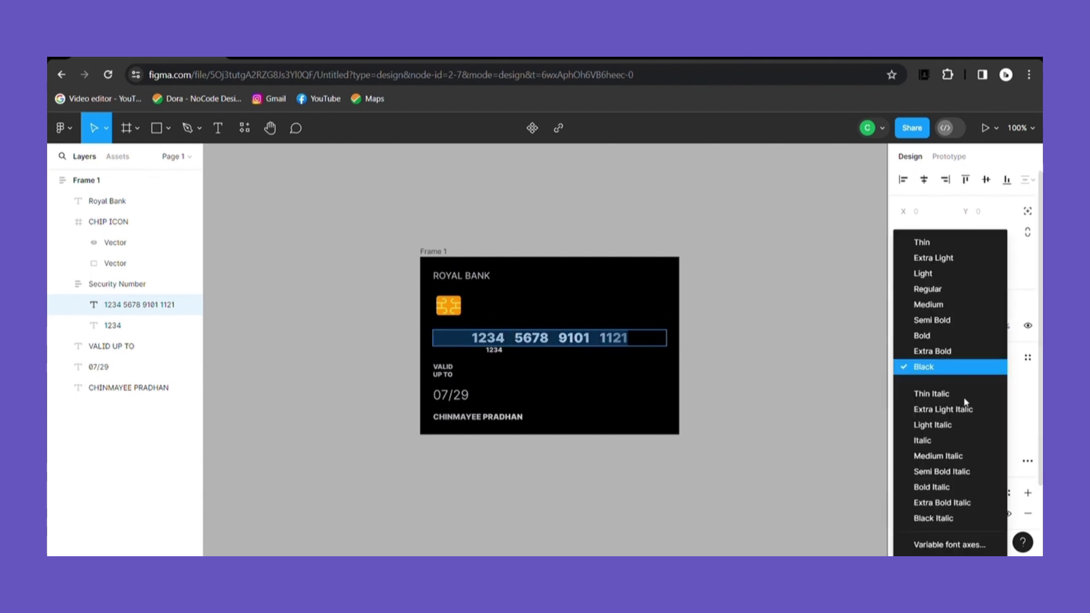
left_click(944, 336)
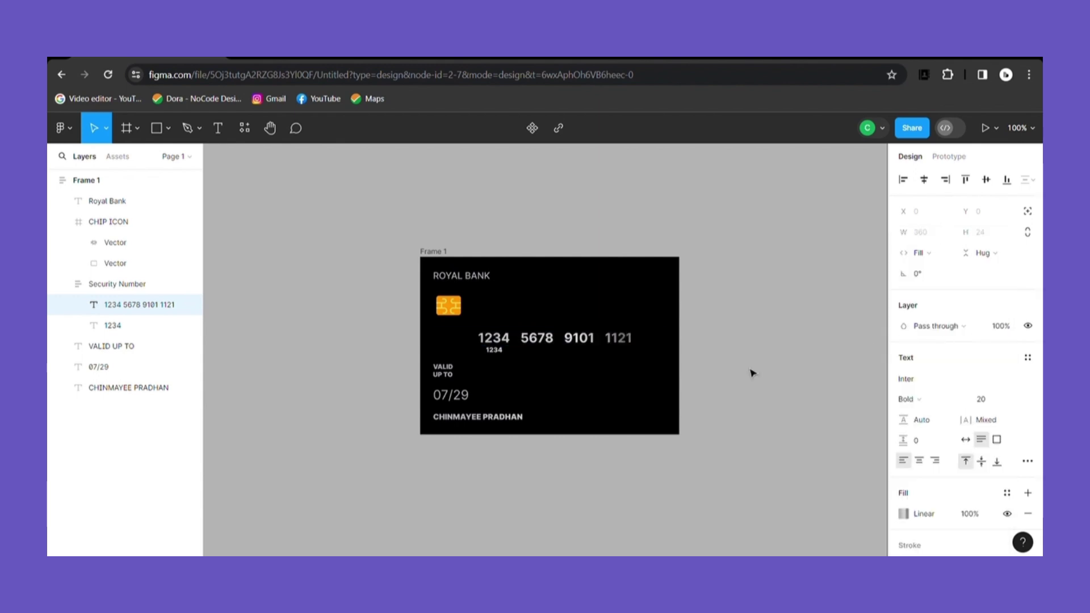
key("Escape")
double_click(488, 344)
left_click(488, 344)
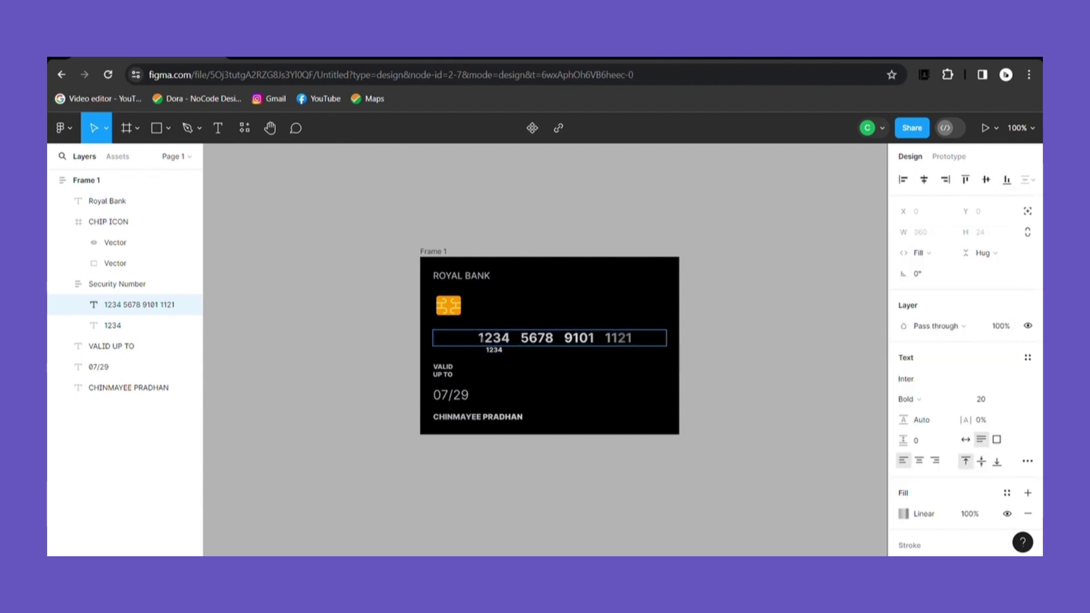
key("Escape")
left_click(707, 361)
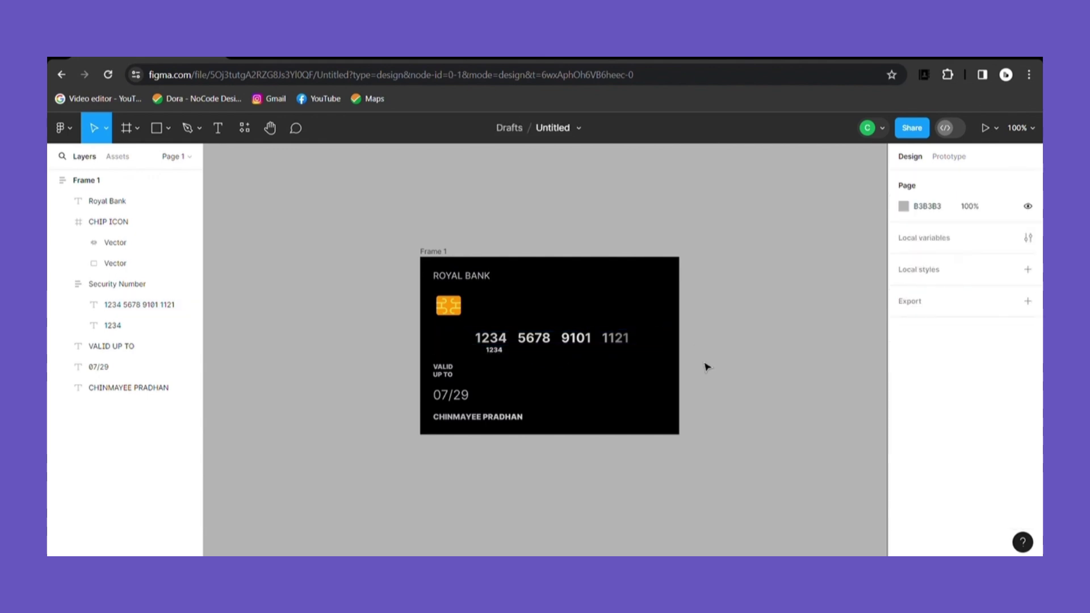
Step: Delete the leading spaces before the small 1234 so it aligns under the first digits
double_click(493, 352)
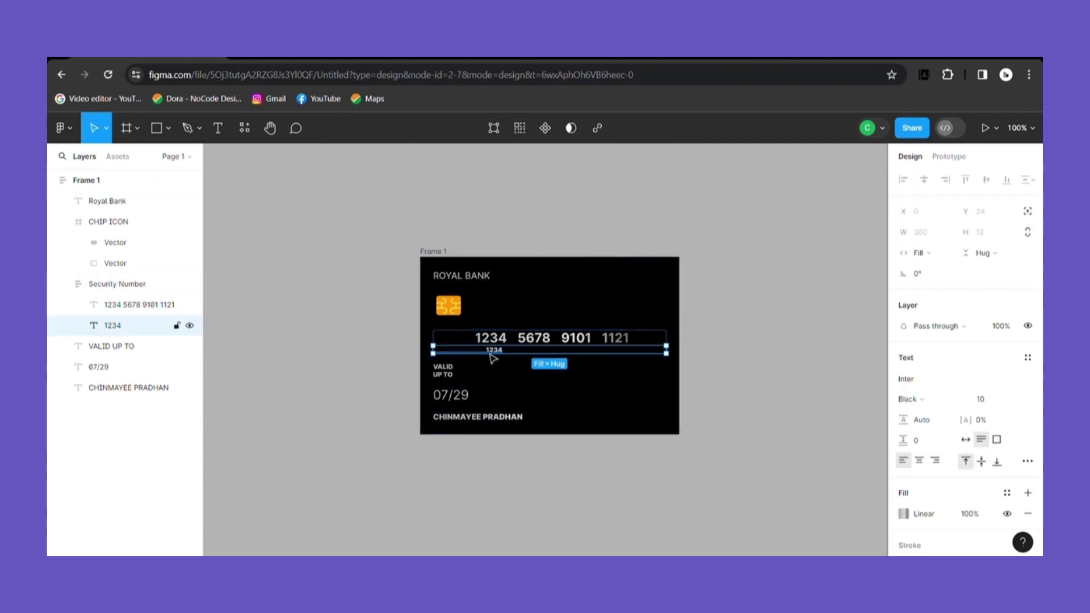
double_click(491, 353)
key("BackSpace")
key("BackSpace")
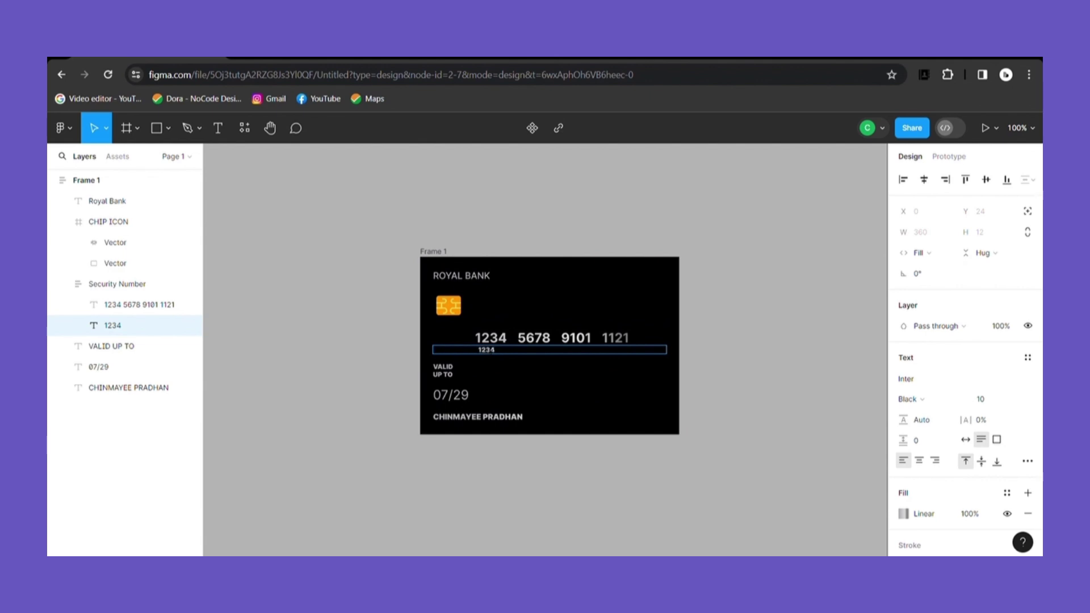
left_click(803, 361)
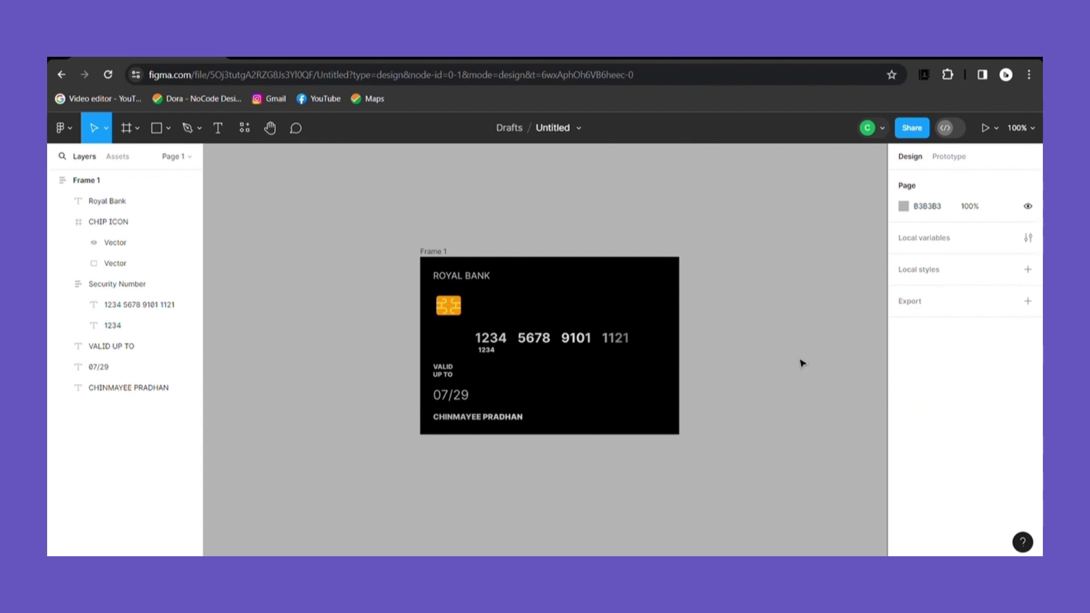
double_click(538, 348)
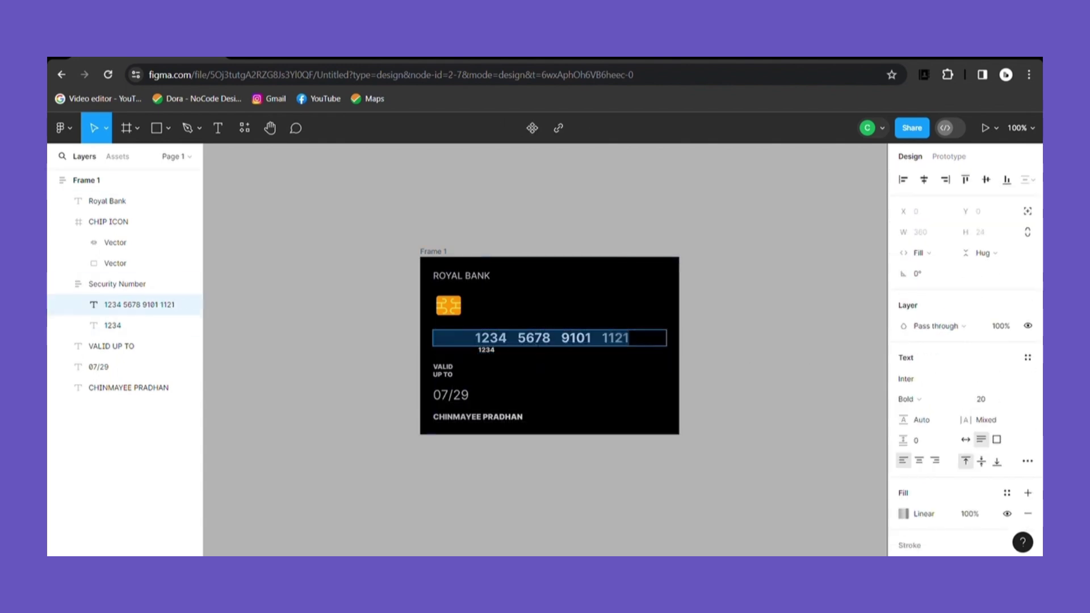
key("Escape")
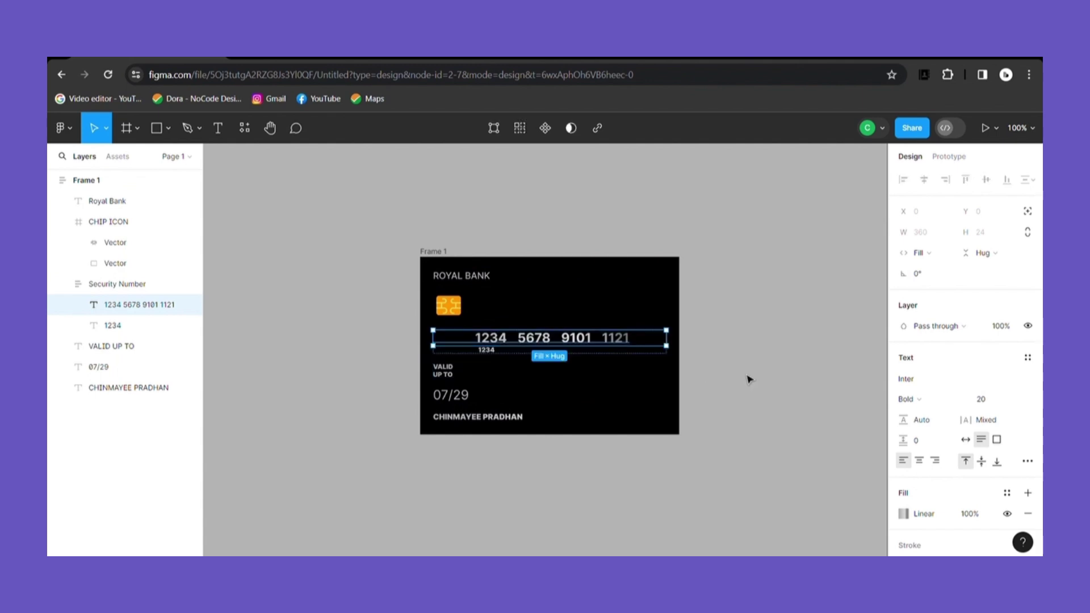
left_click(750, 379)
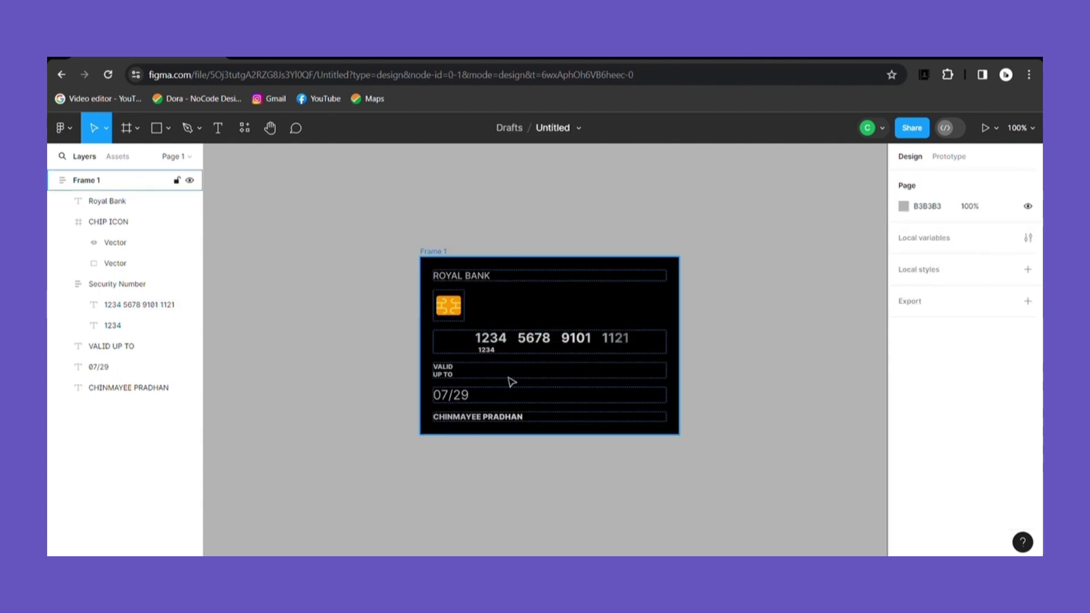
Step: Wrap VALID UP TO and 07/29 in an auto-layout frame named Year Of Ending
left_click(445, 379)
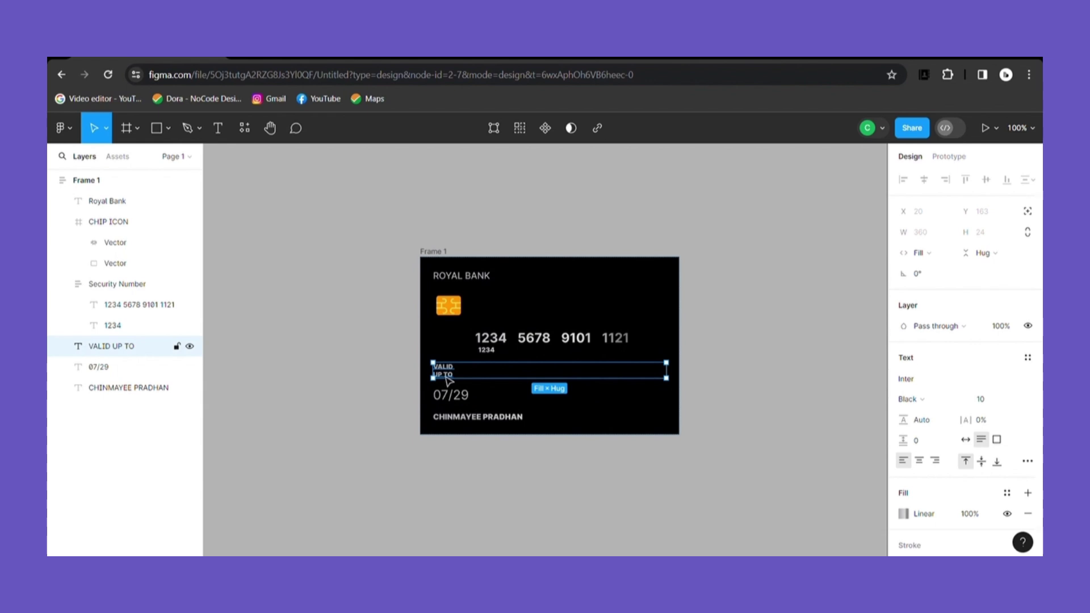
left_click(142, 367, "shift")
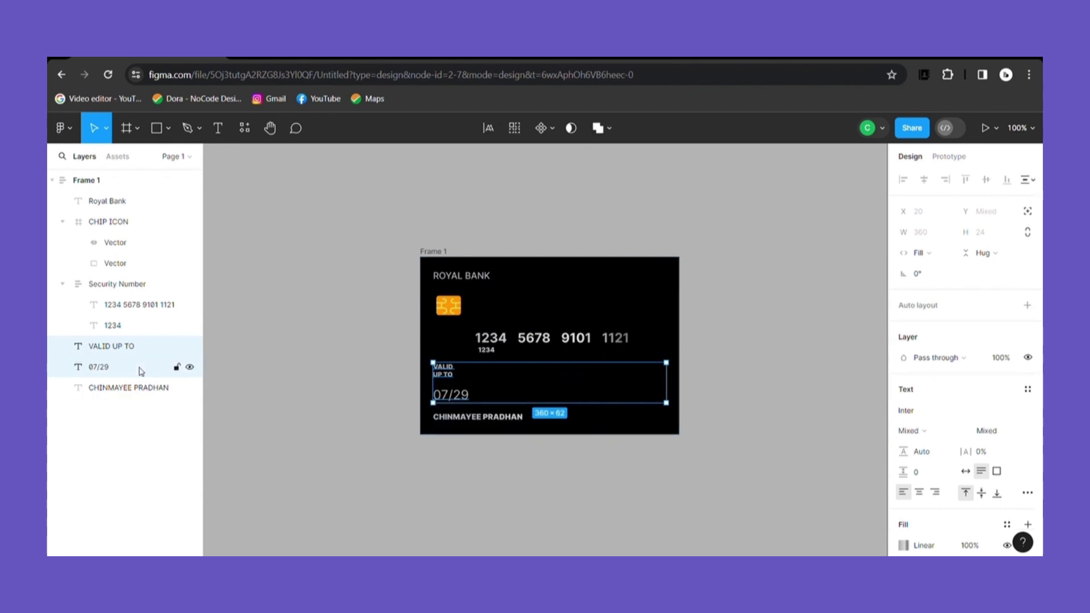
key("shift+a")
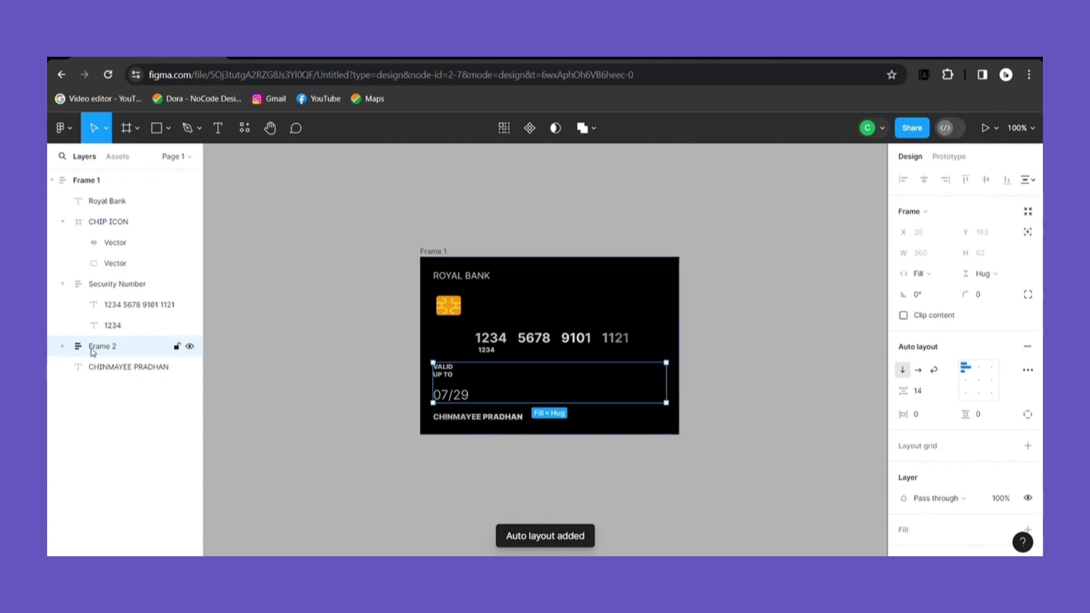
double_click(99, 348)
key("BackSpace")
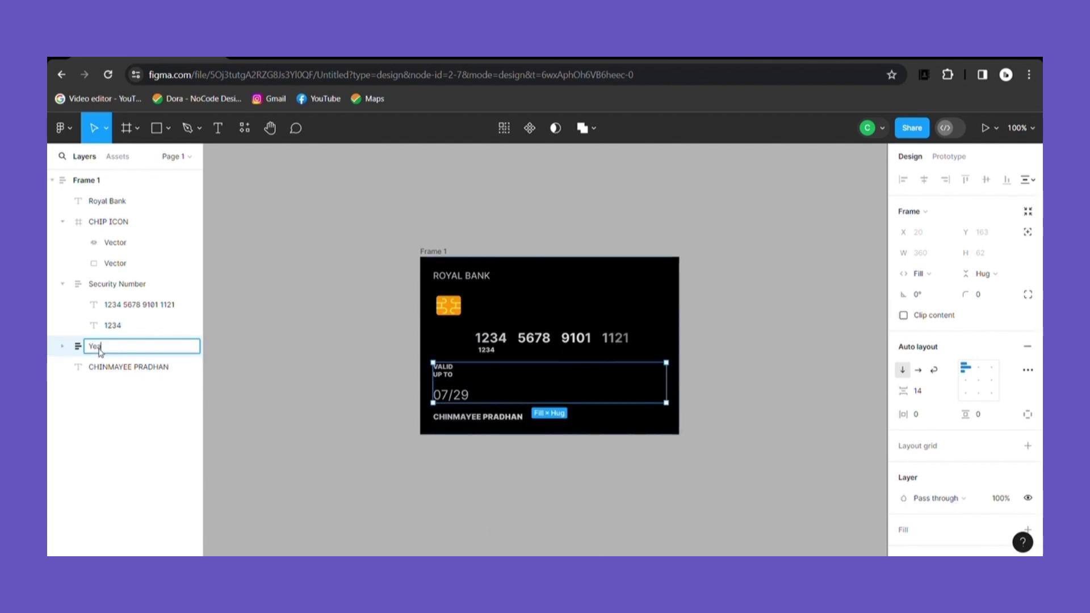
type("Year Of Ending")
left_click(128, 438)
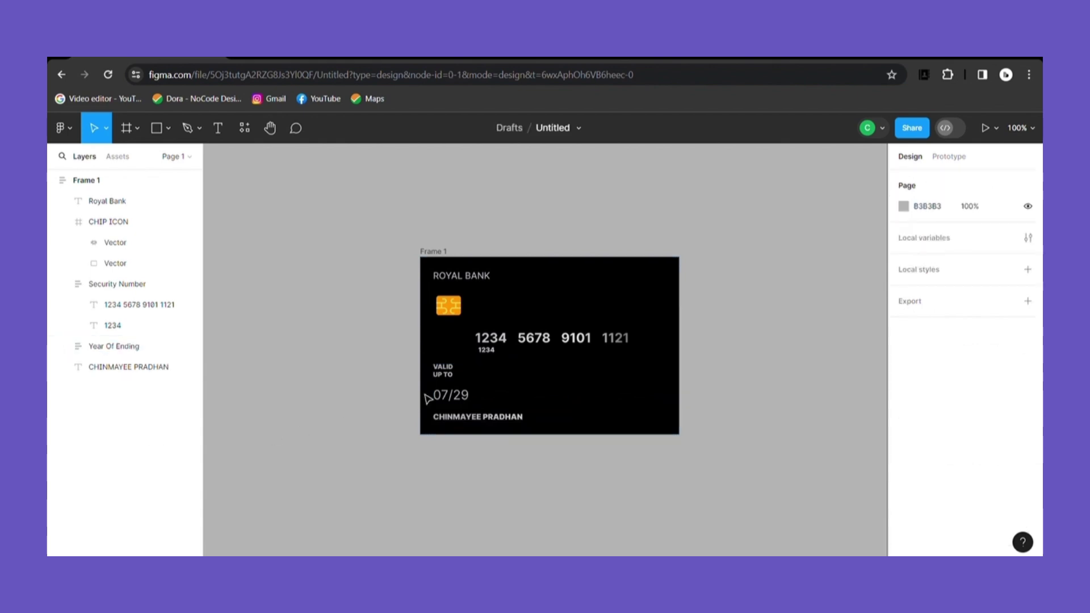
Step: Rename the Frame 1 card frame to Credit Card
double_click(85, 181)
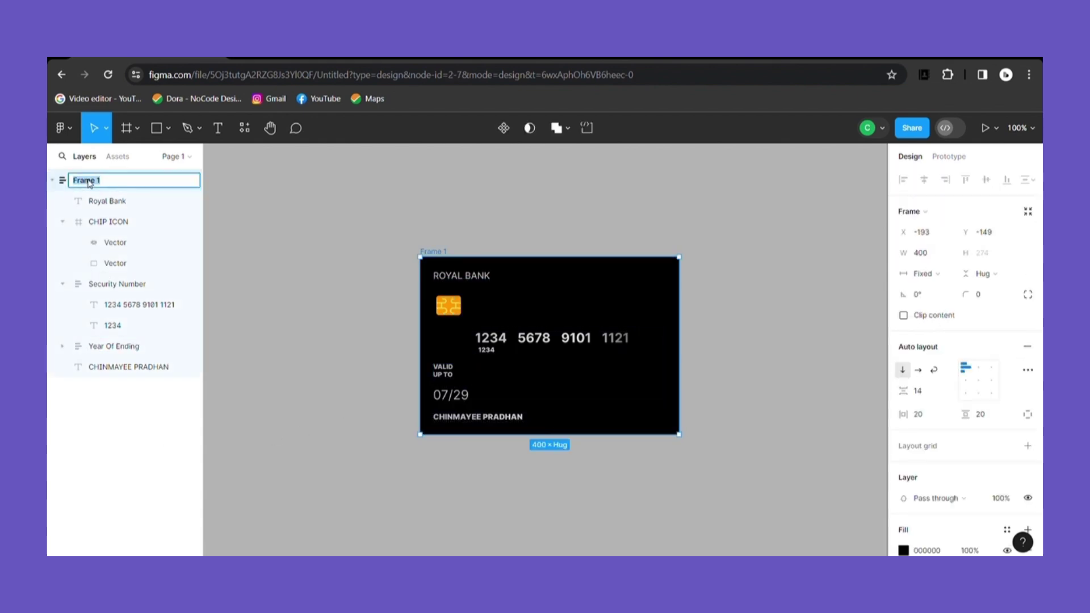
type("Credit Card")
left_click(391, 310)
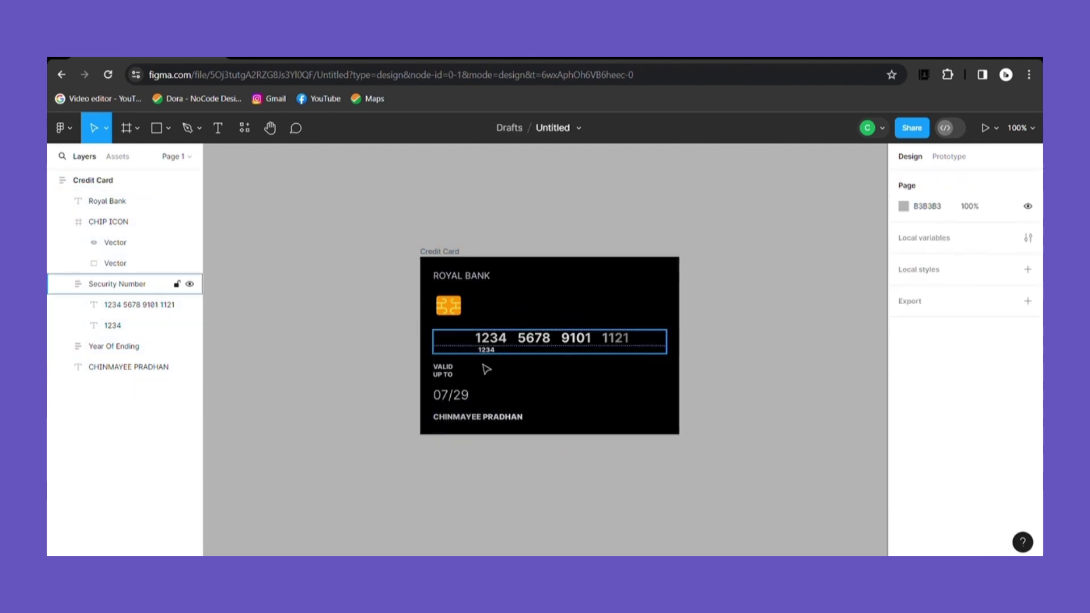
Step: Make Year Of Ending horizontal, reduce its gap and add left padding
left_click(447, 379)
left_click(447, 379)
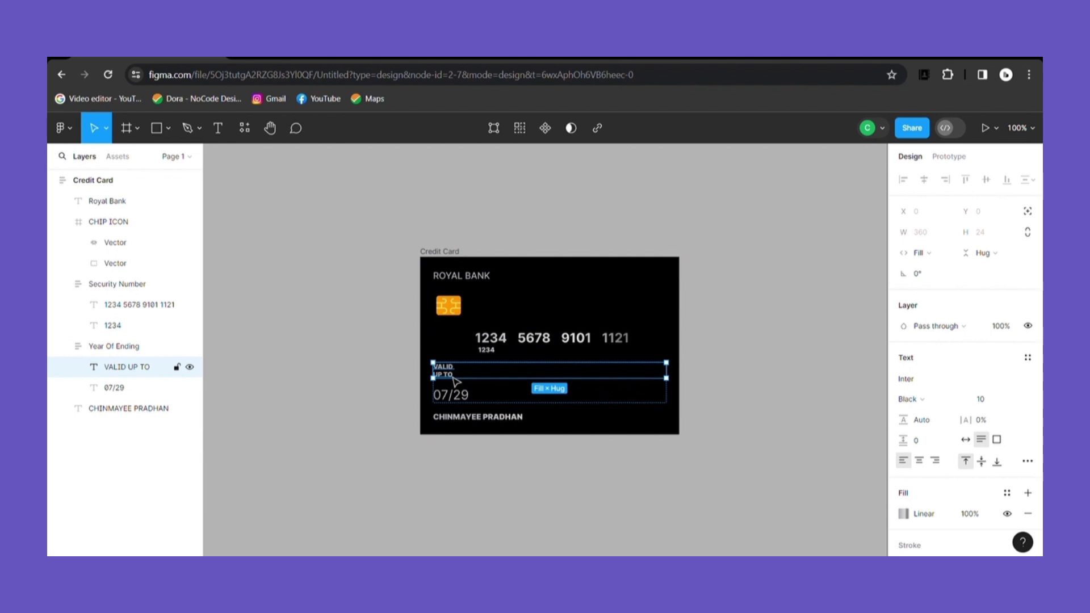
left_click(161, 348)
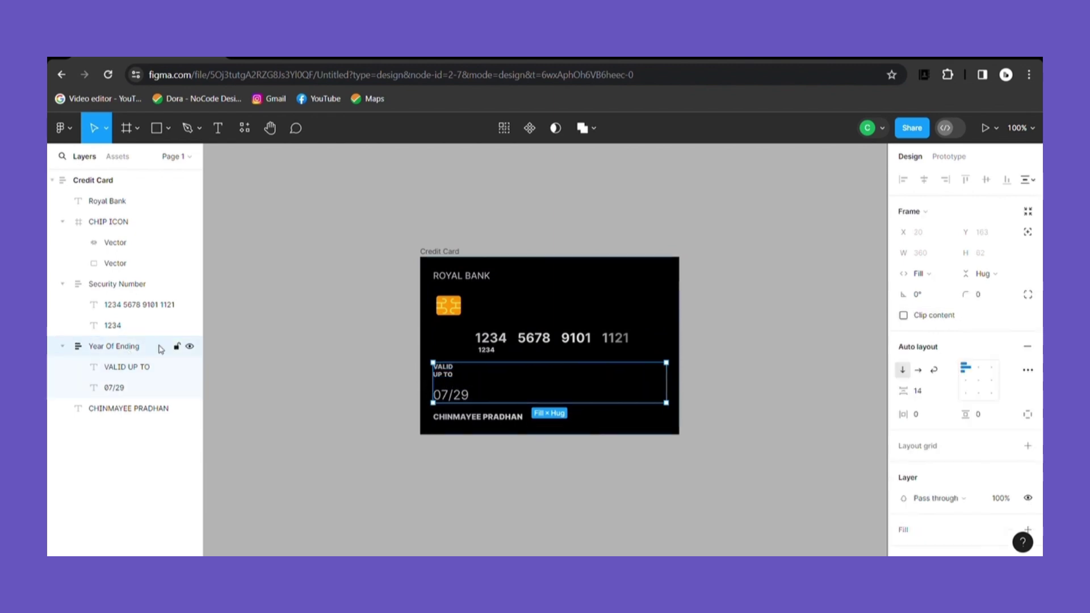
left_click(919, 370)
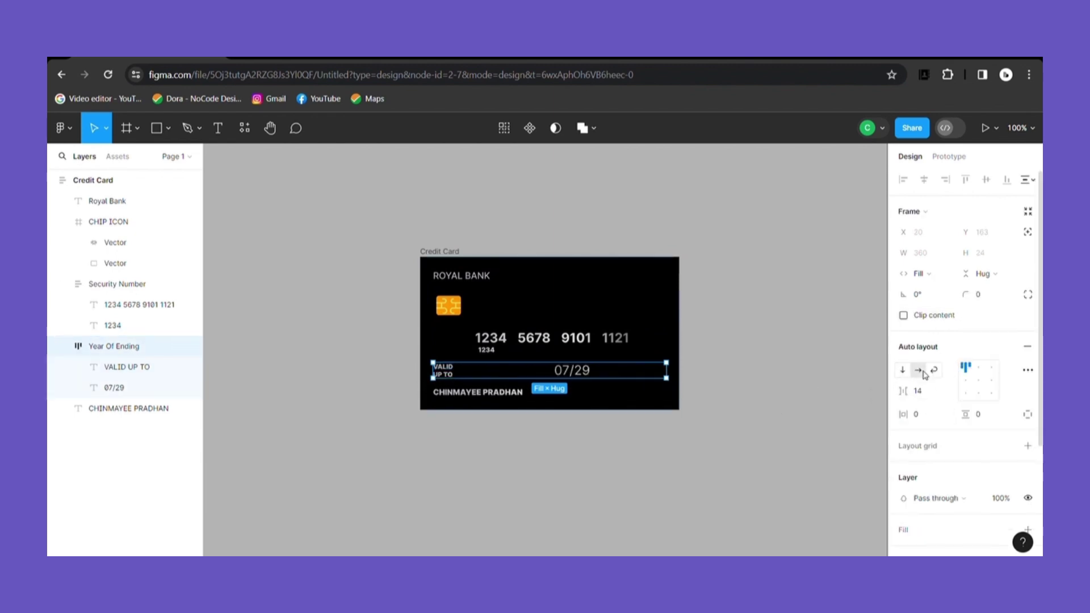
mouse_move(903, 391)
left_mouse_down()
mouse_move(881, 389)
mouse_move(908, 392)
left_mouse_up()
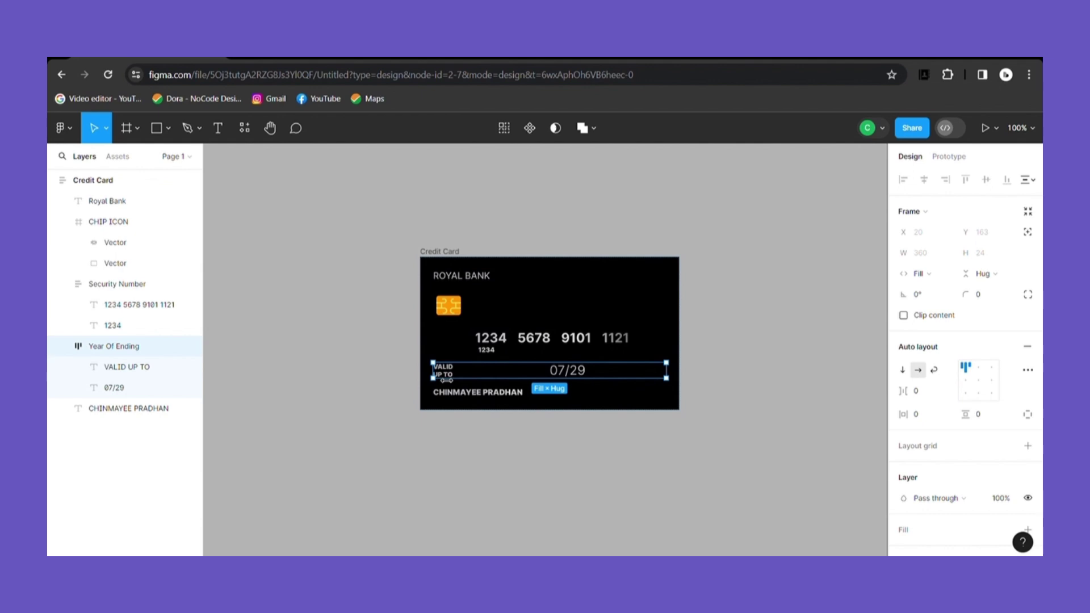
left_click_drag(902, 414, 62, 446)
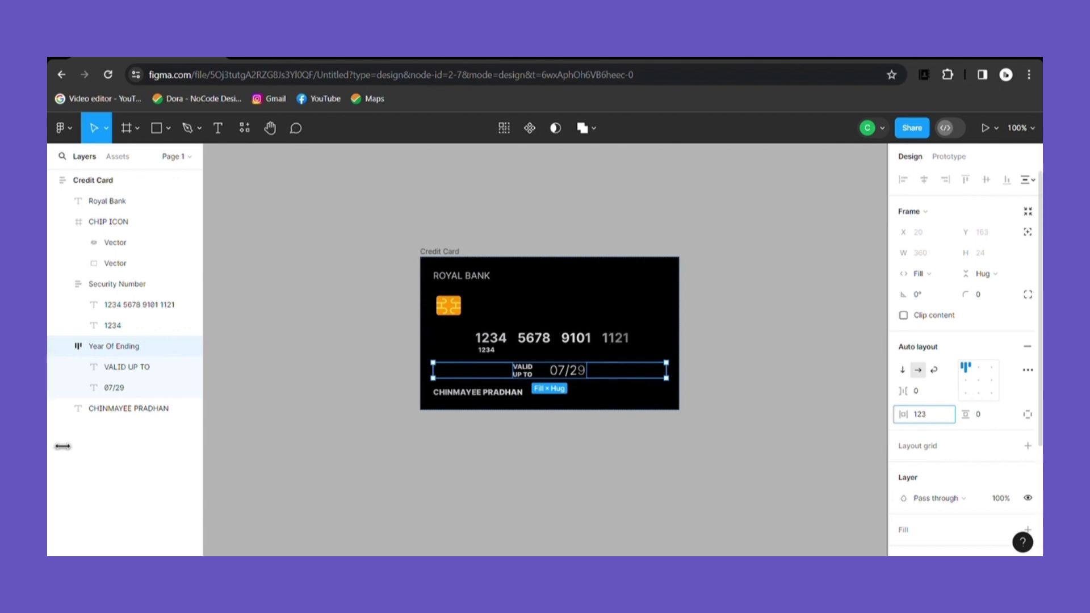
left_click(737, 399)
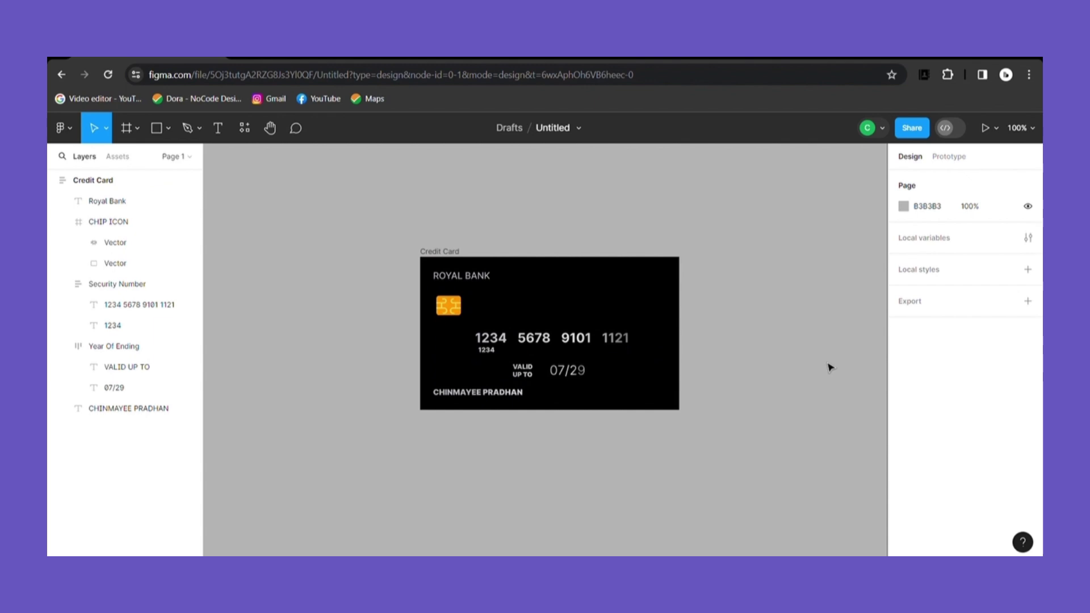
left_click(543, 340)
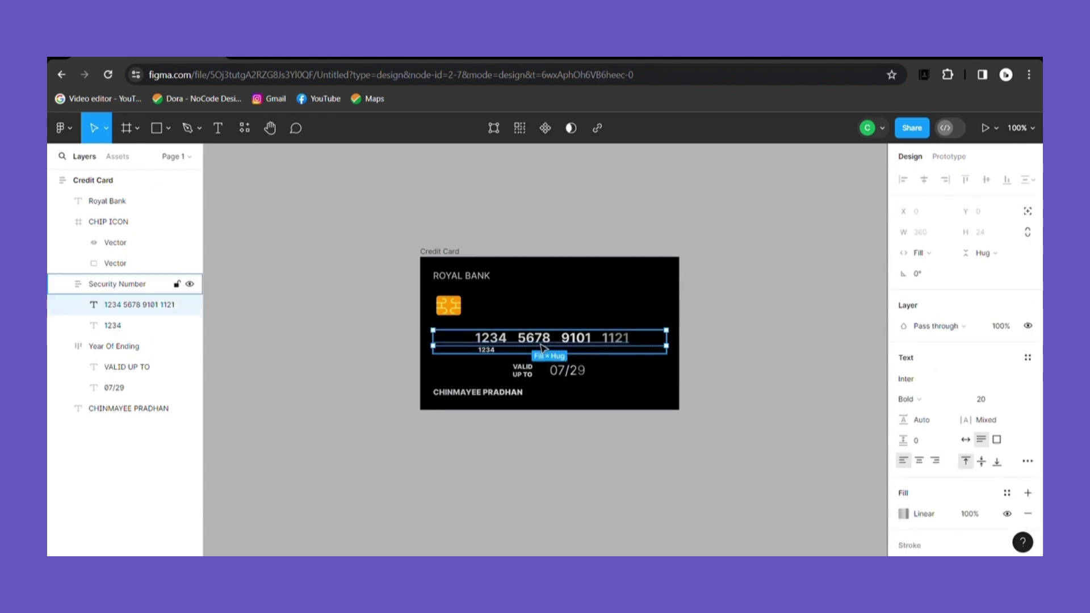
double_click(447, 348)
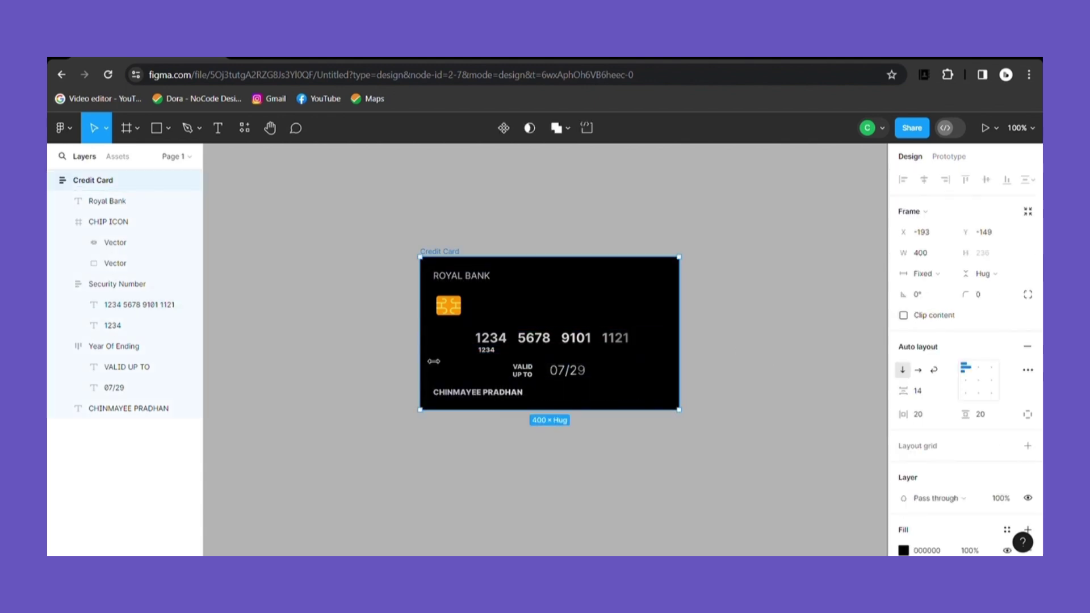
left_click(520, 348)
double_click(520, 348)
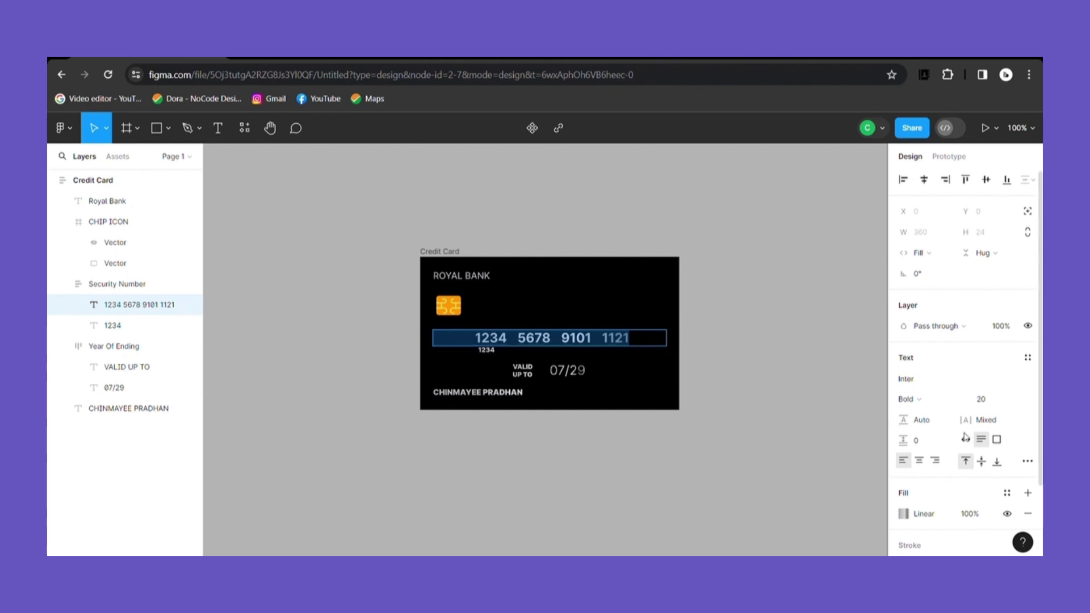
left_click(1019, 399)
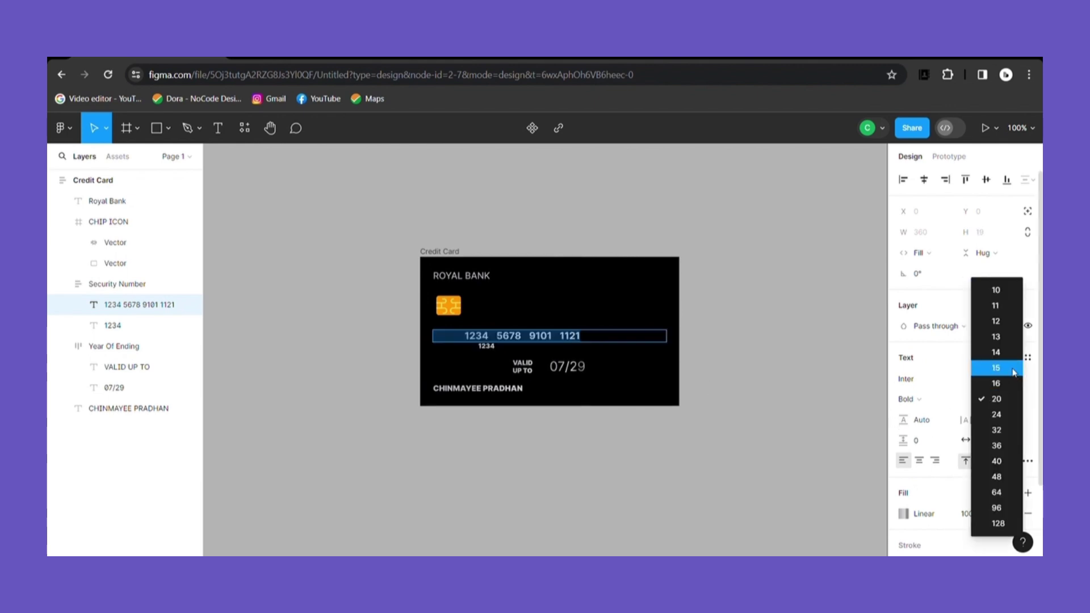
left_click(1015, 370)
left_click(777, 394)
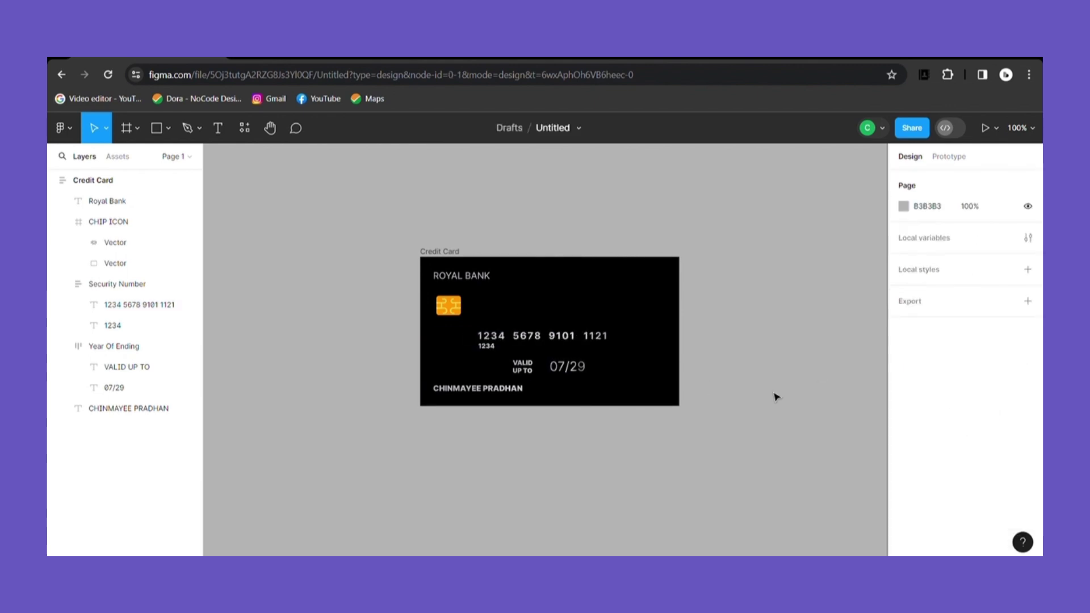
left_click(537, 375)
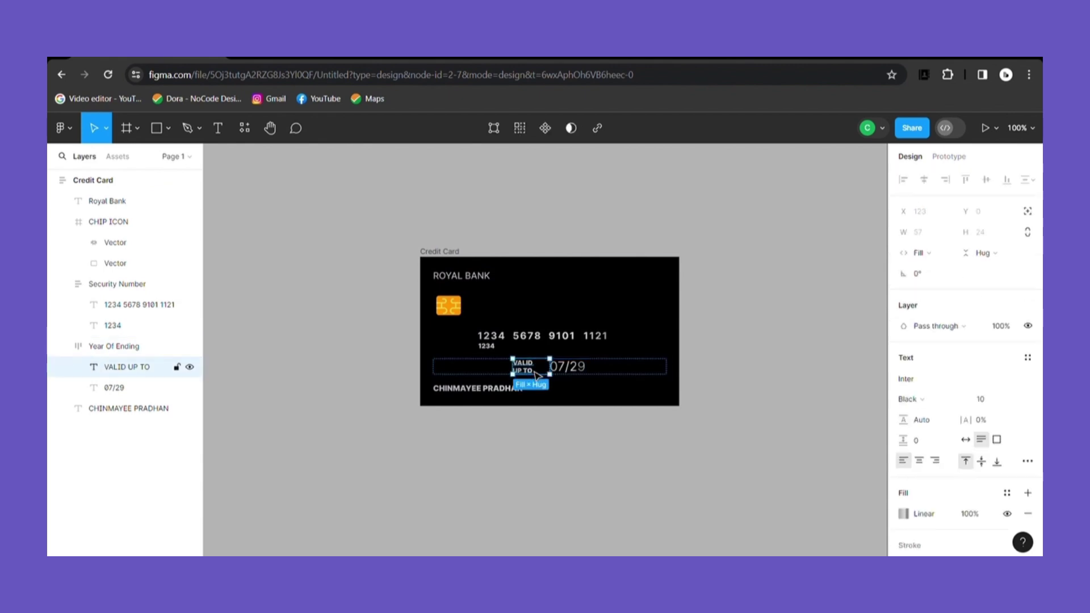
left_click(1020, 400)
left_click(995, 311)
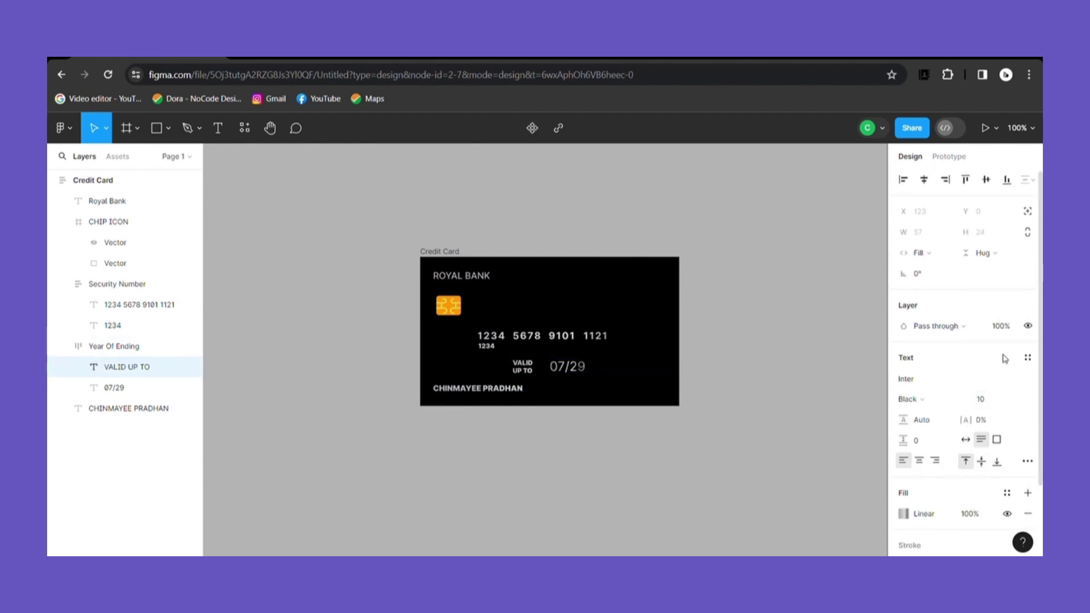
left_click(964, 404)
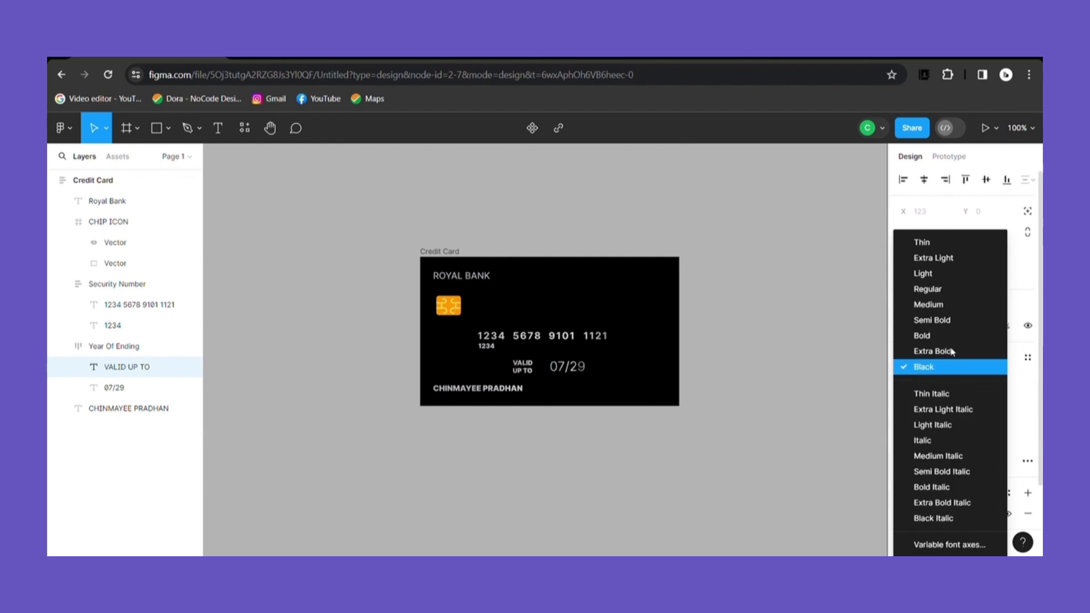
left_click(945, 310)
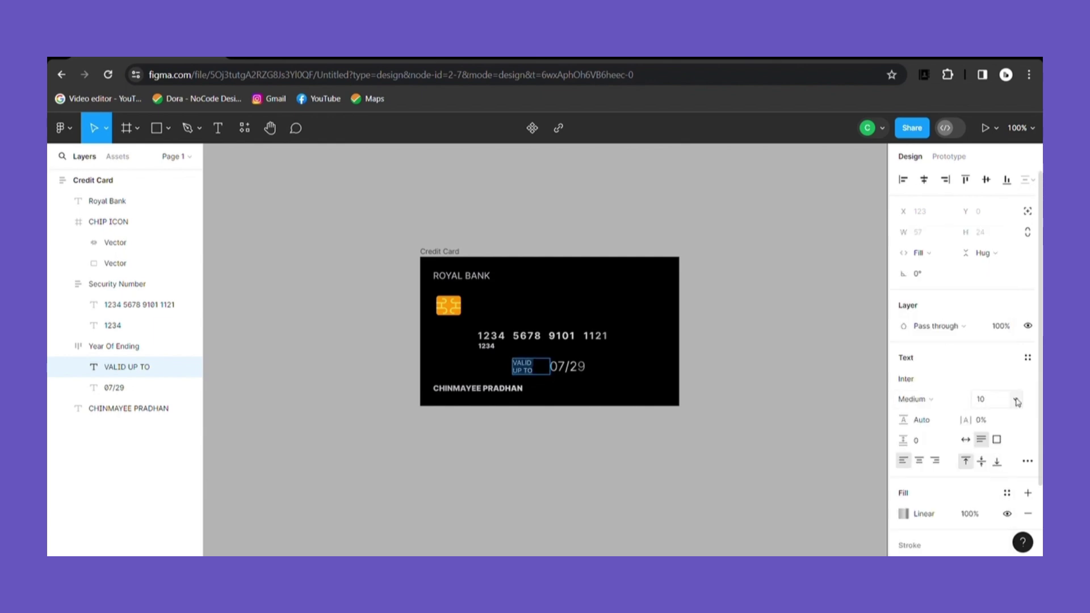
left_click(991, 404)
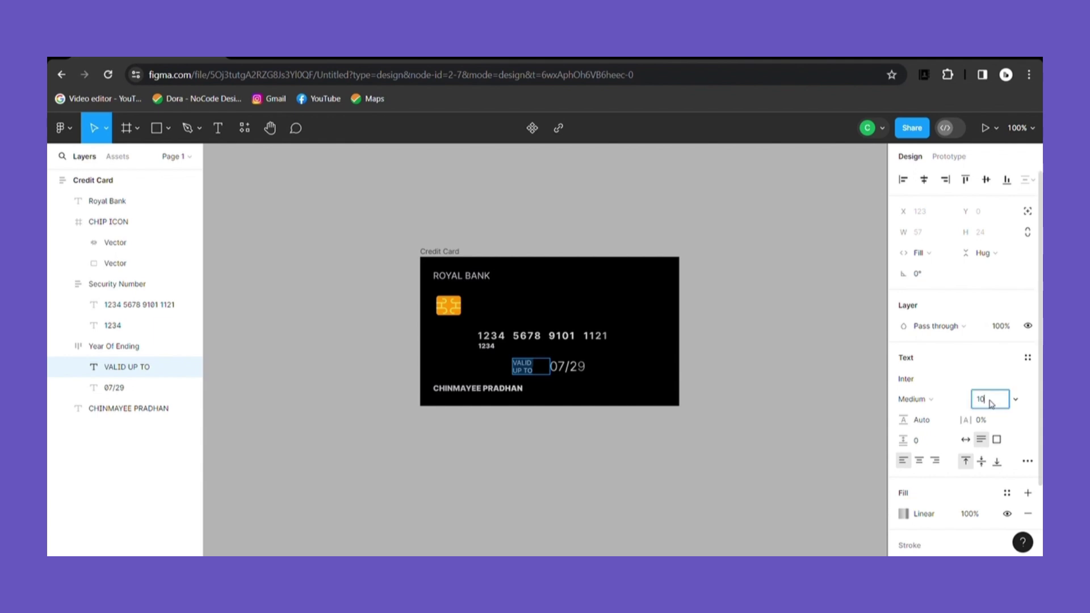
type("8")
key("Return")
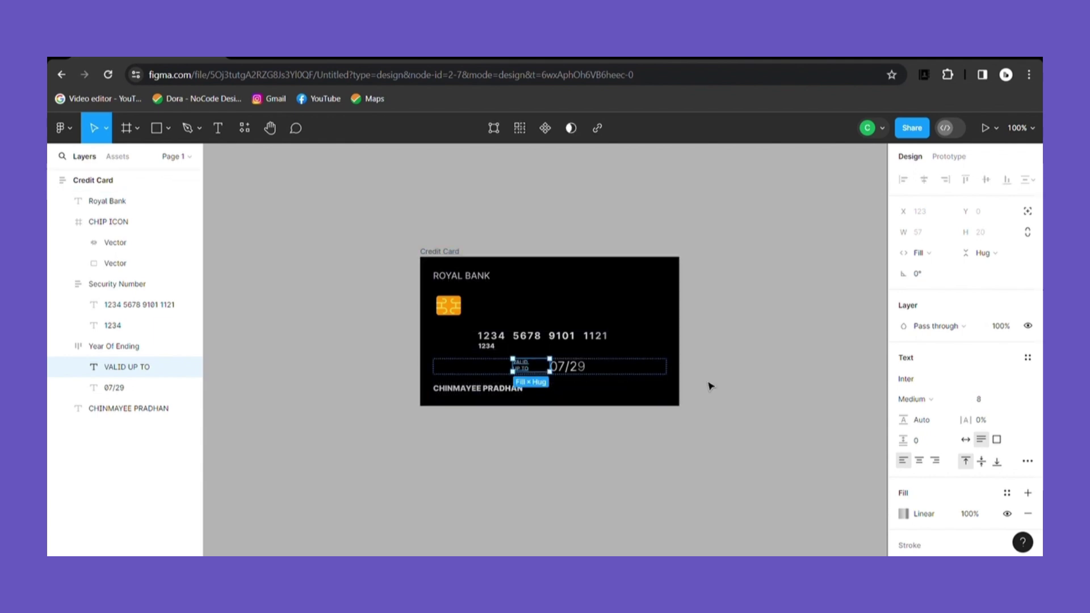
left_click(710, 384)
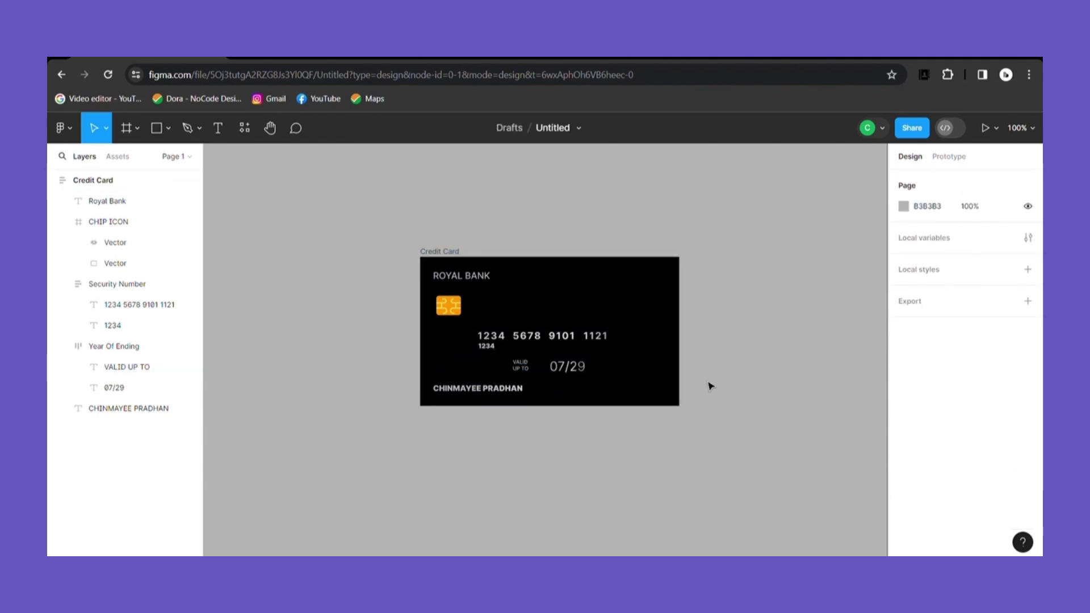
left_click(514, 376)
left_click(919, 414)
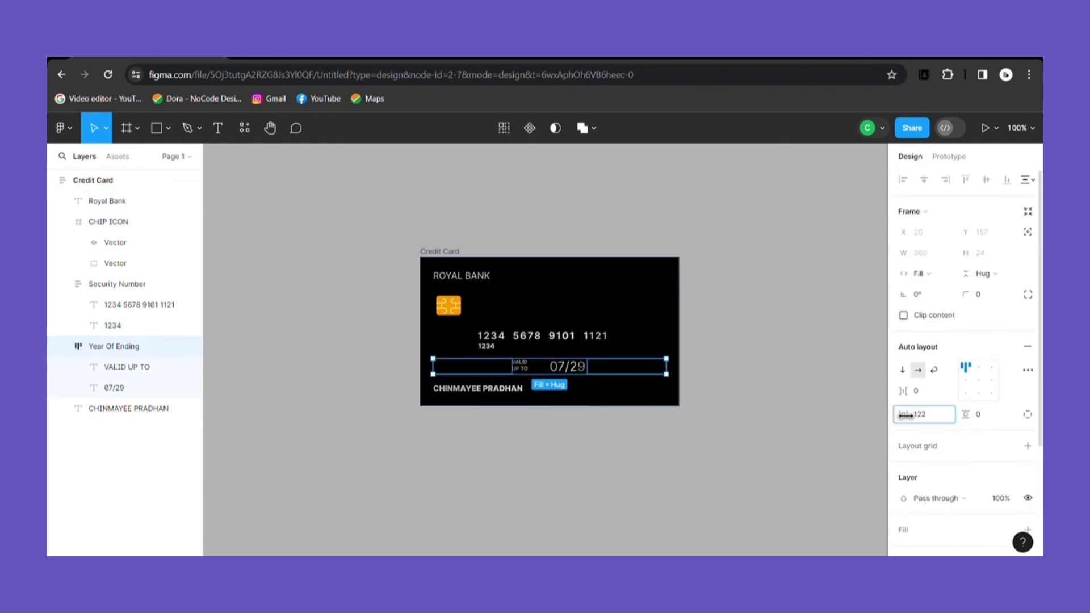
left_click(774, 423)
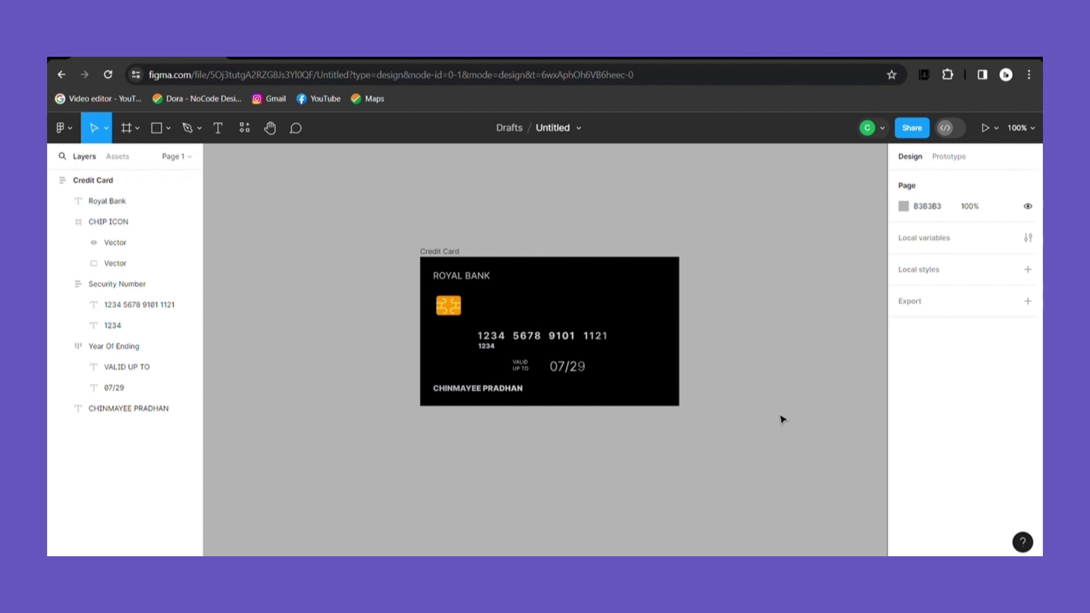
Step: Duplicate ROYAL BANK and change the copy's text to CREDIT CARD
left_click(484, 278)
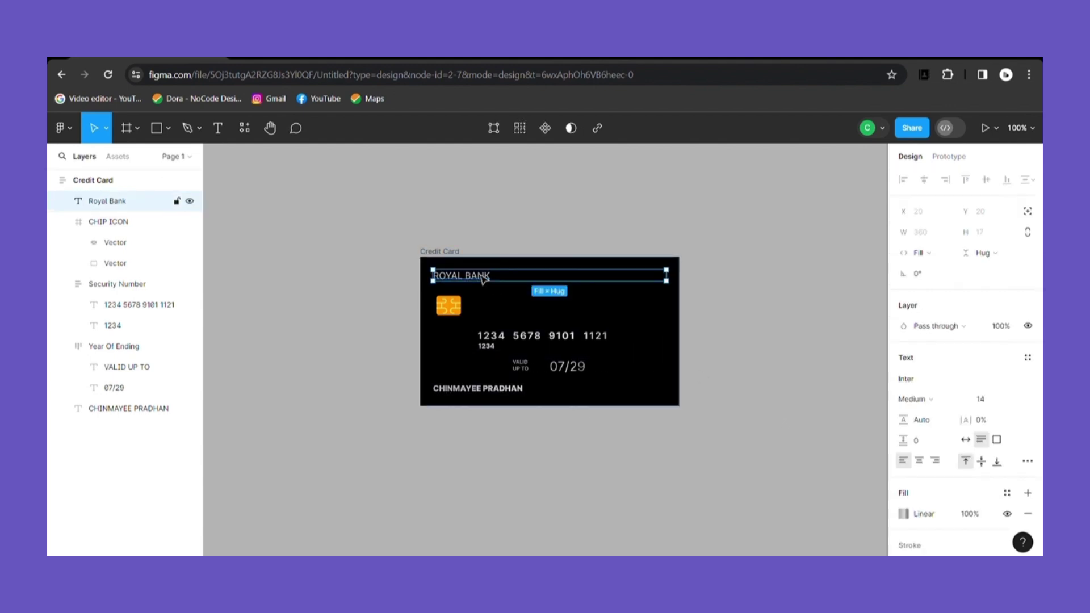
key("ctrl+d")
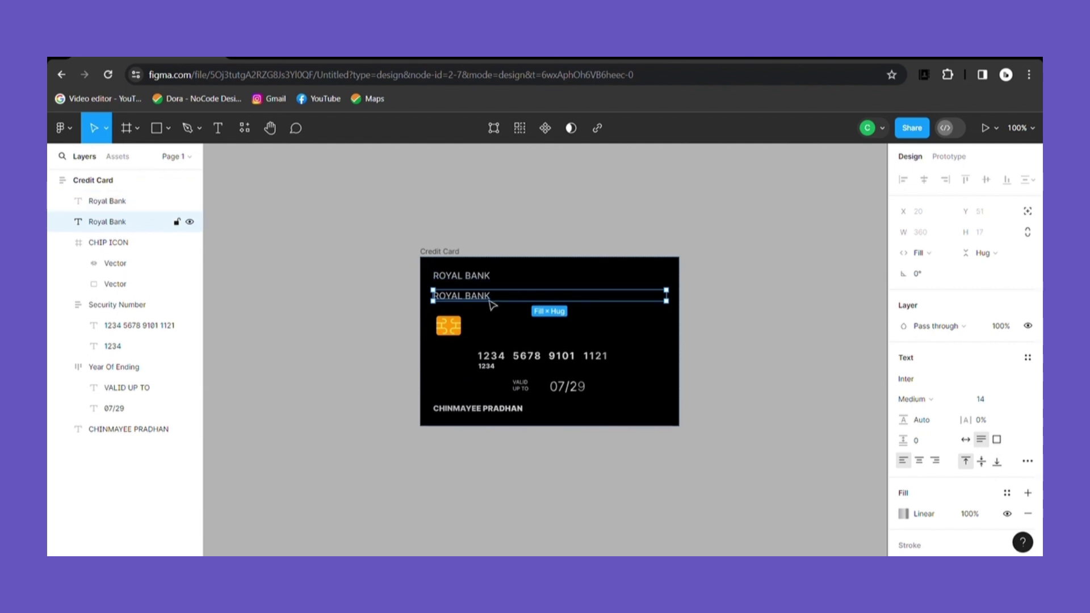
key("Return")
key("BackSpace")
type("CRED")
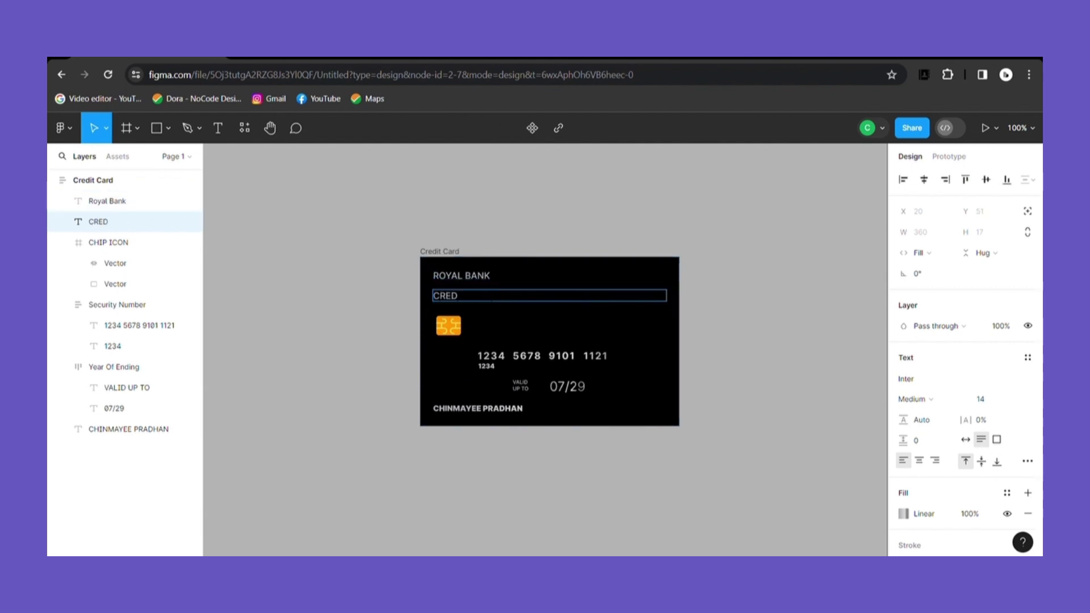
type("IT CARD")
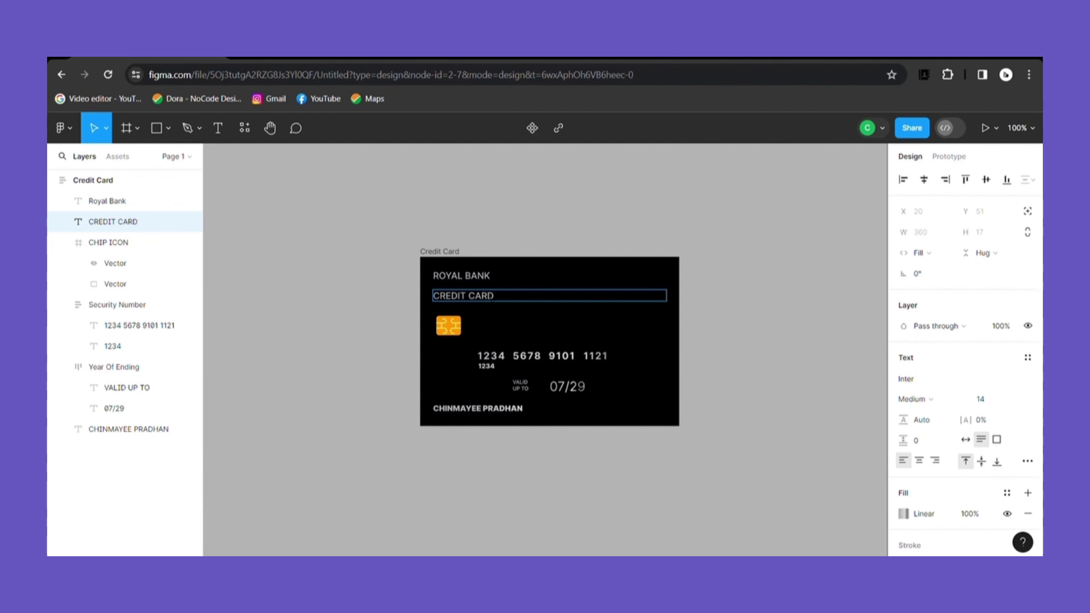
key("Escape")
key("Escape")
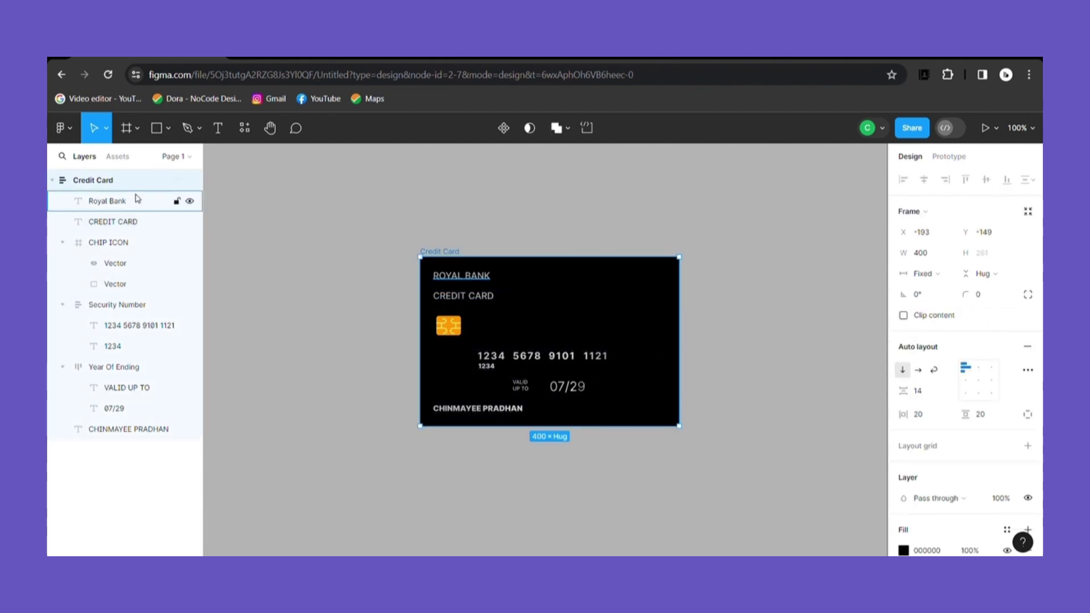
Step: Wrap ROYAL BANK and CREDIT CARD in a new auto-layout frame and clear its name
left_click(136, 201)
left_click(136, 220, "shift")
key("shift+a")
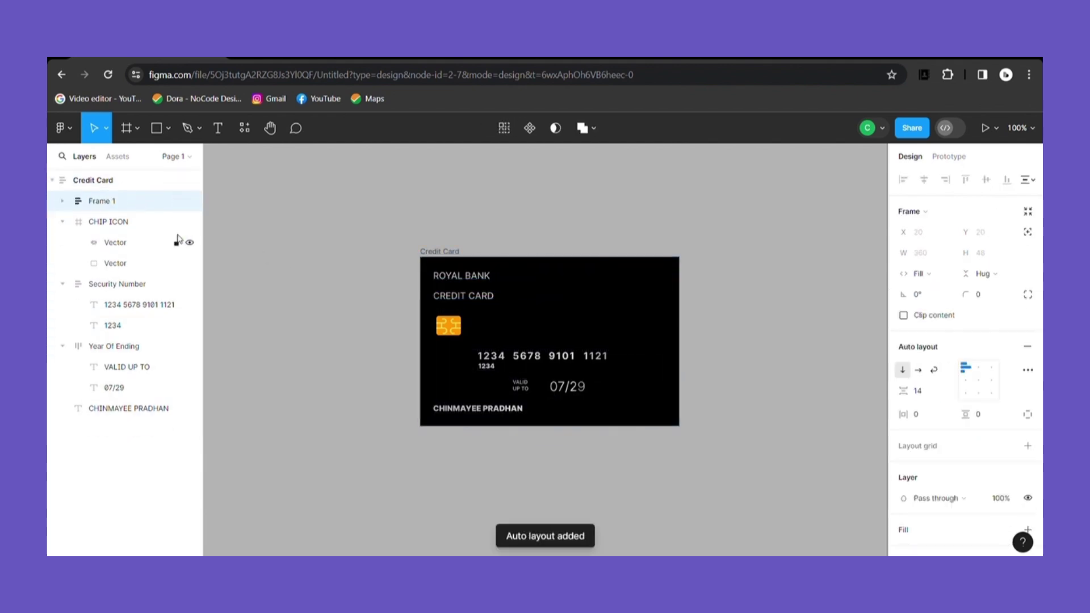
double_click(101, 203)
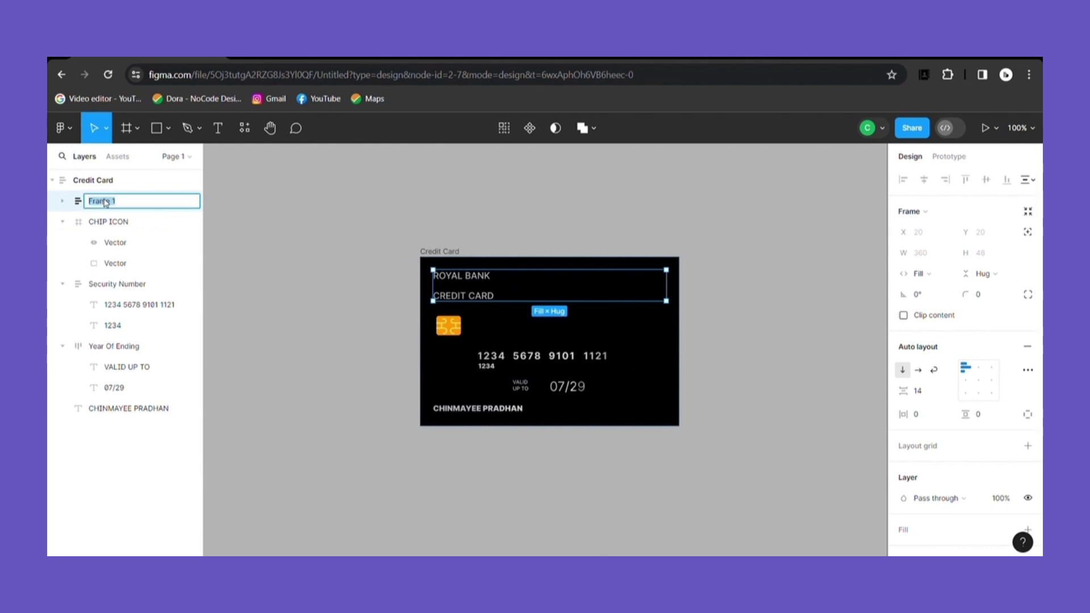
key("BackSpace")
Step: Name the frame Type of card and make it horizontal with a 163 gap
type("Type of card")
left_click(118, 468)
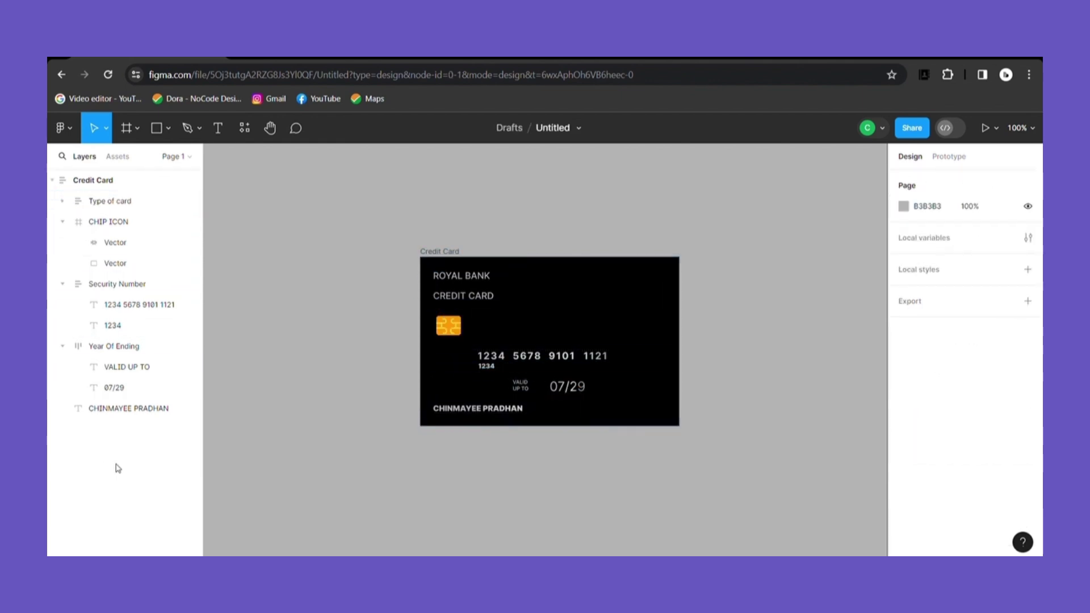
left_click(492, 293)
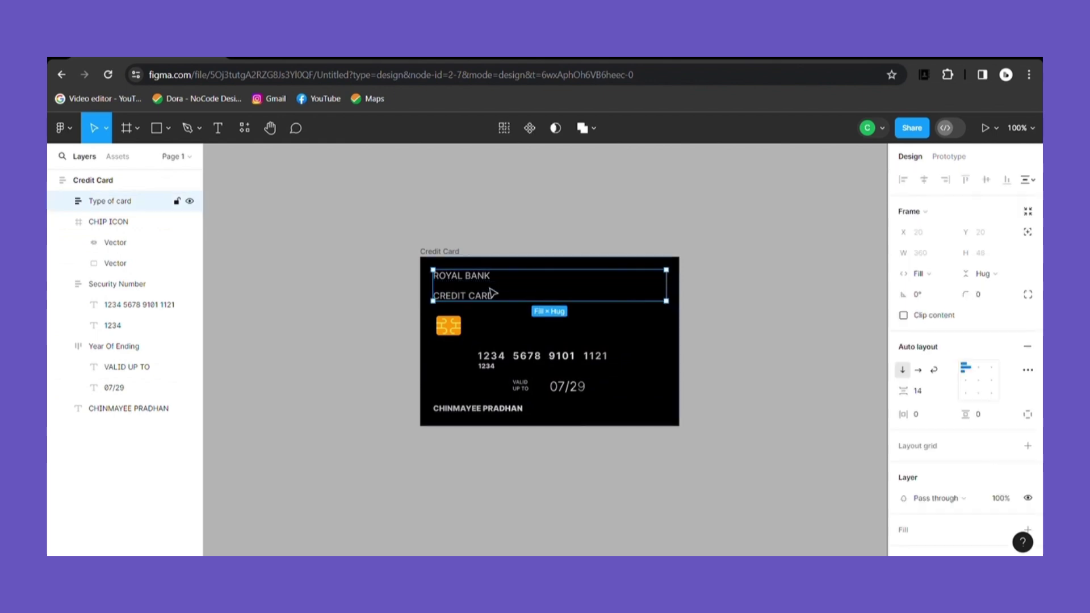
left_click(918, 369)
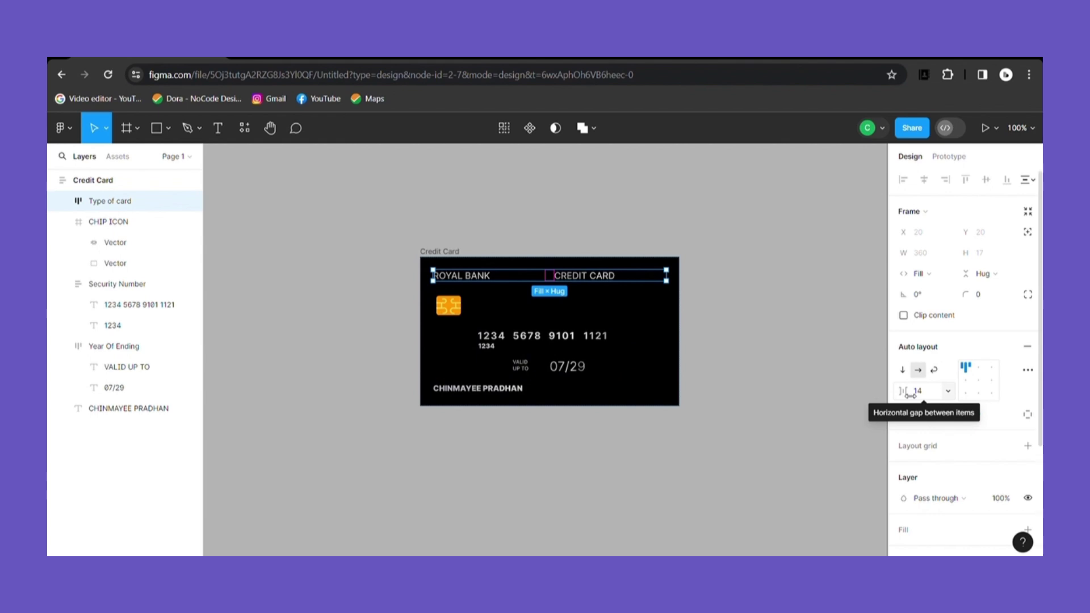
left_click_drag(903, 391, 106, 412)
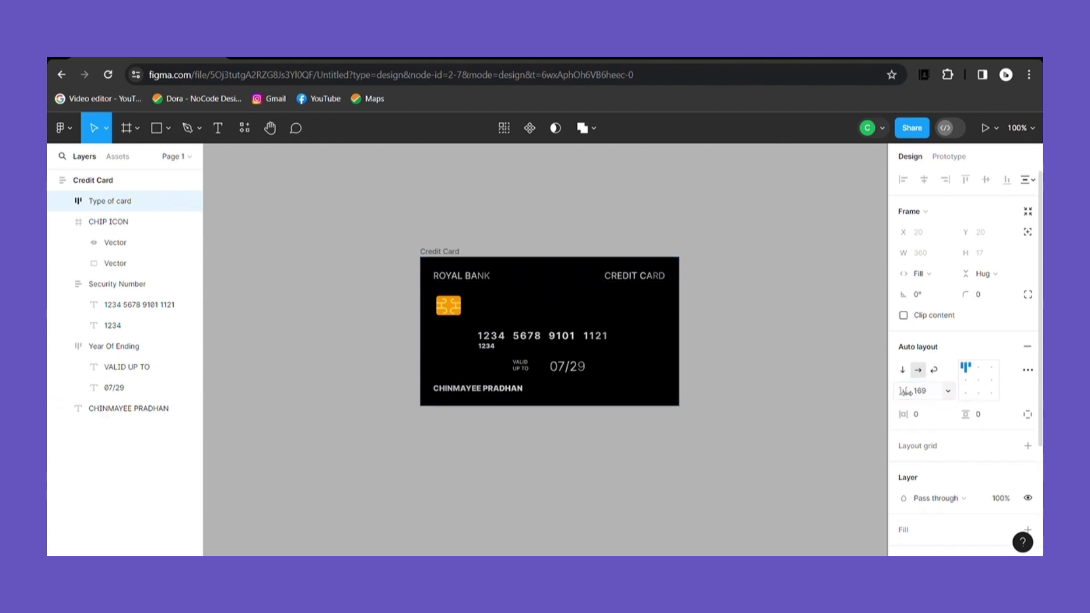
left_click(688, 351)
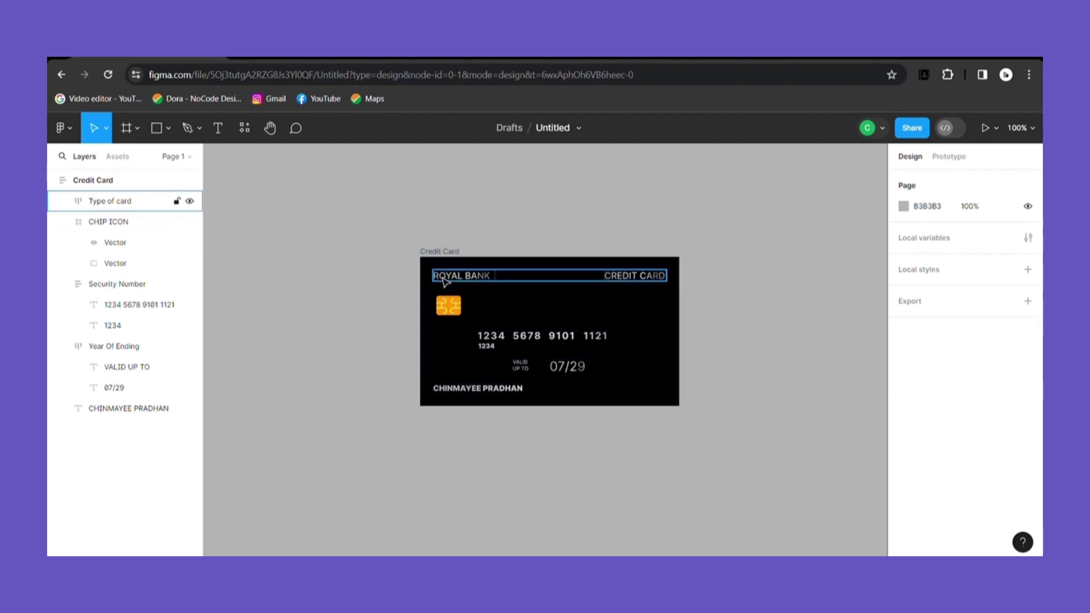
Step: Give the chip's contact lines a linear gradient fill with six stops
left_click(450, 307)
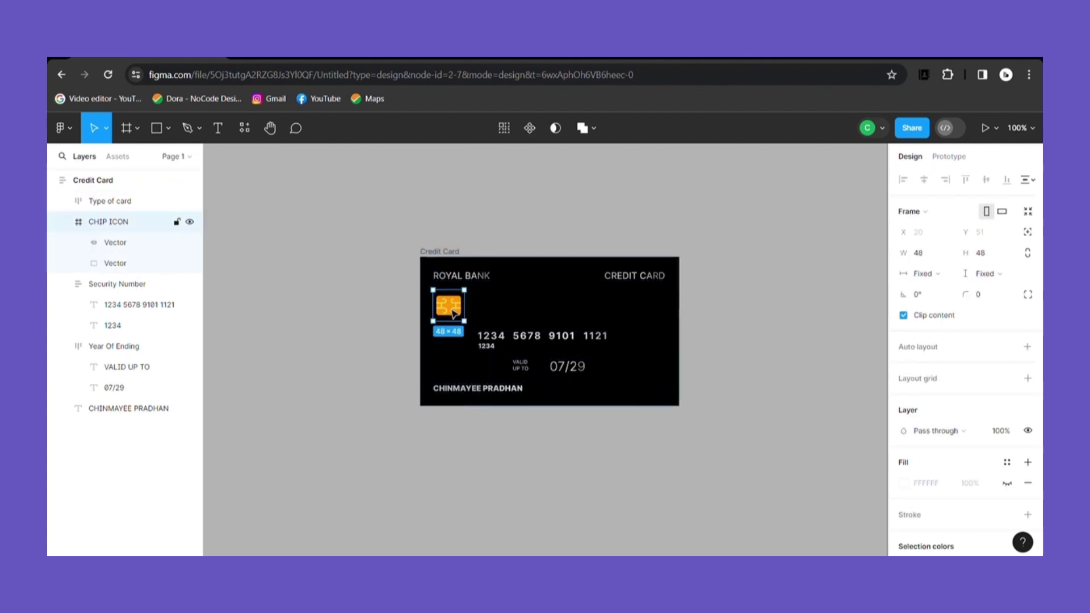
left_click(453, 311)
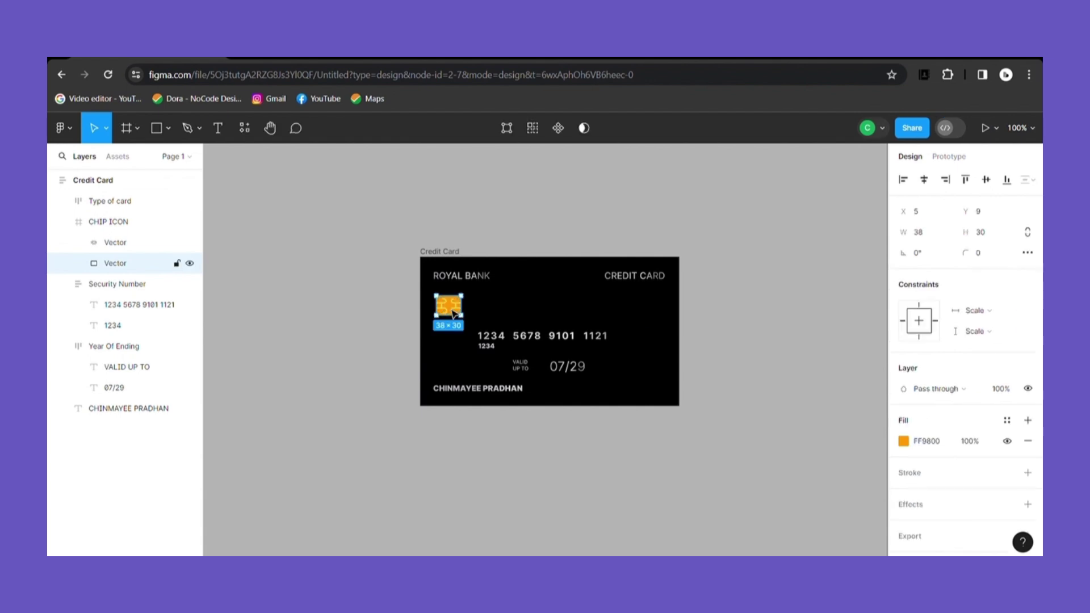
left_click(131, 244)
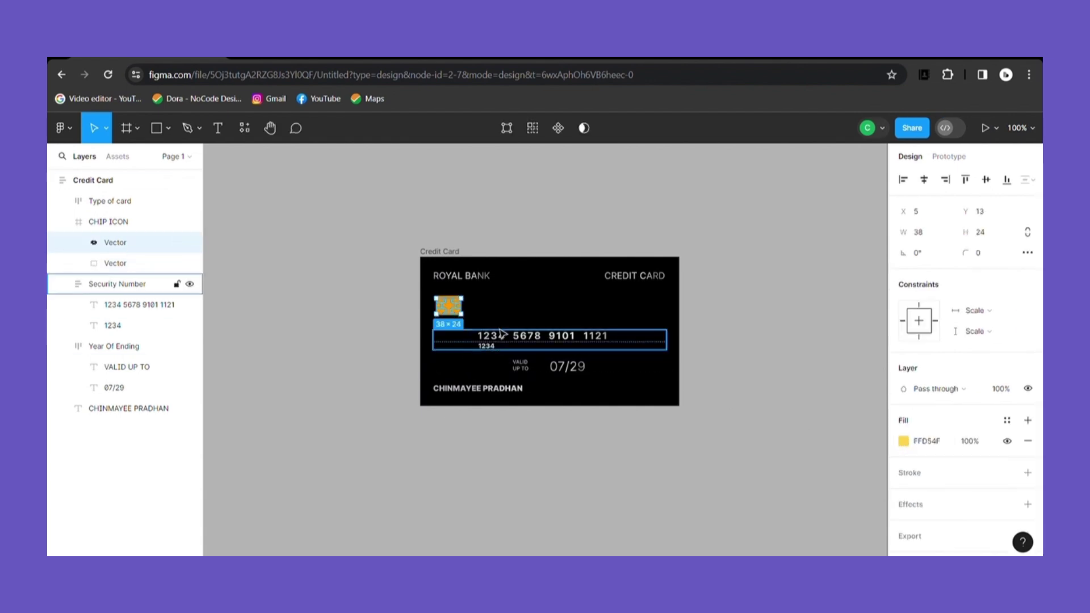
scroll(504, 331, "up", 5)
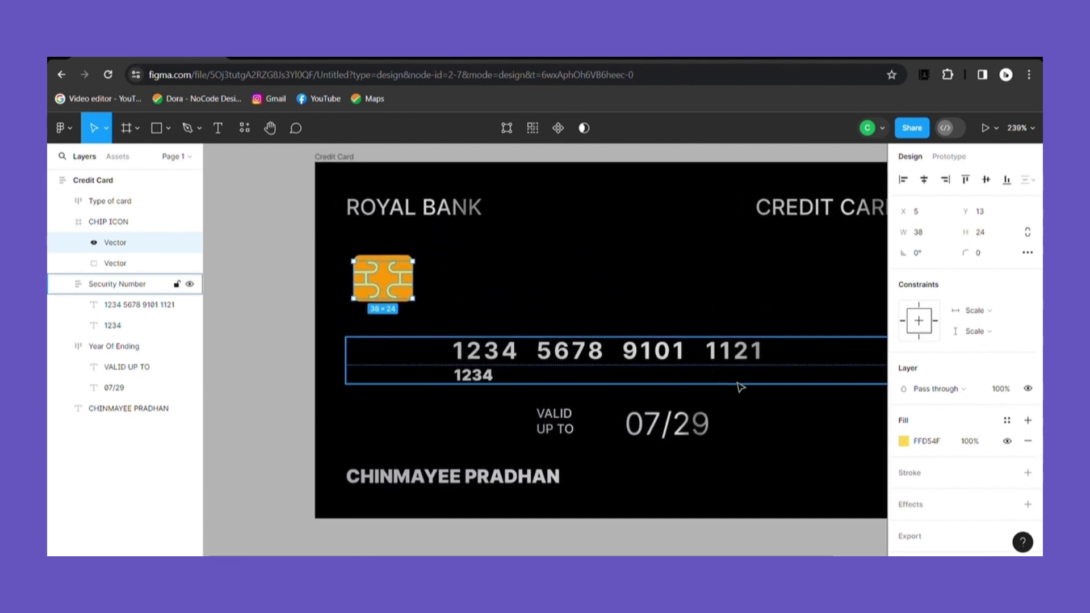
left_click(904, 441)
left_click(765, 215)
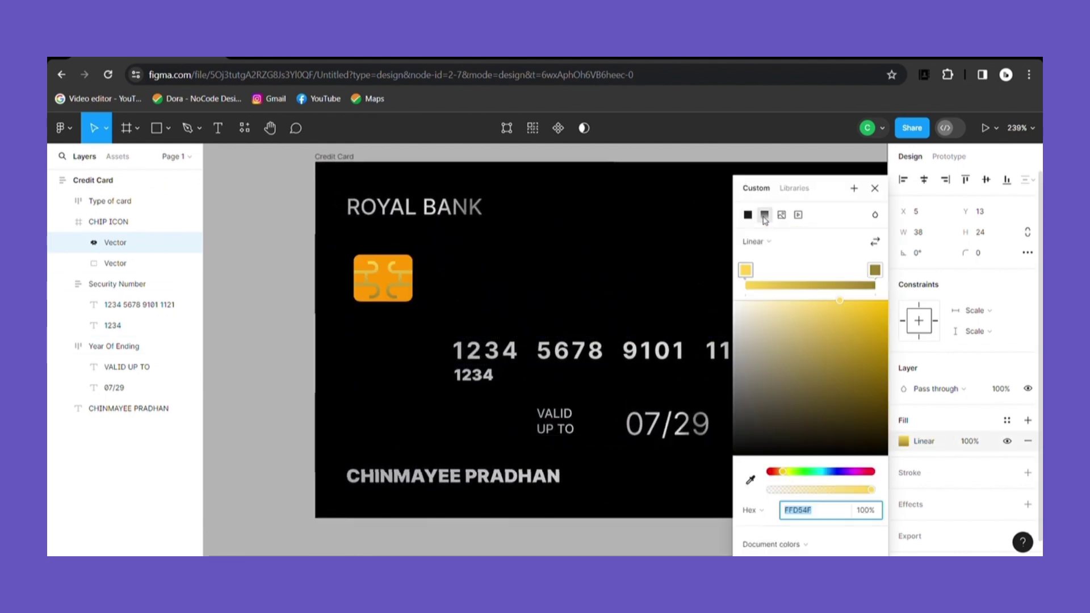
left_click(772, 255)
left_click(796, 254)
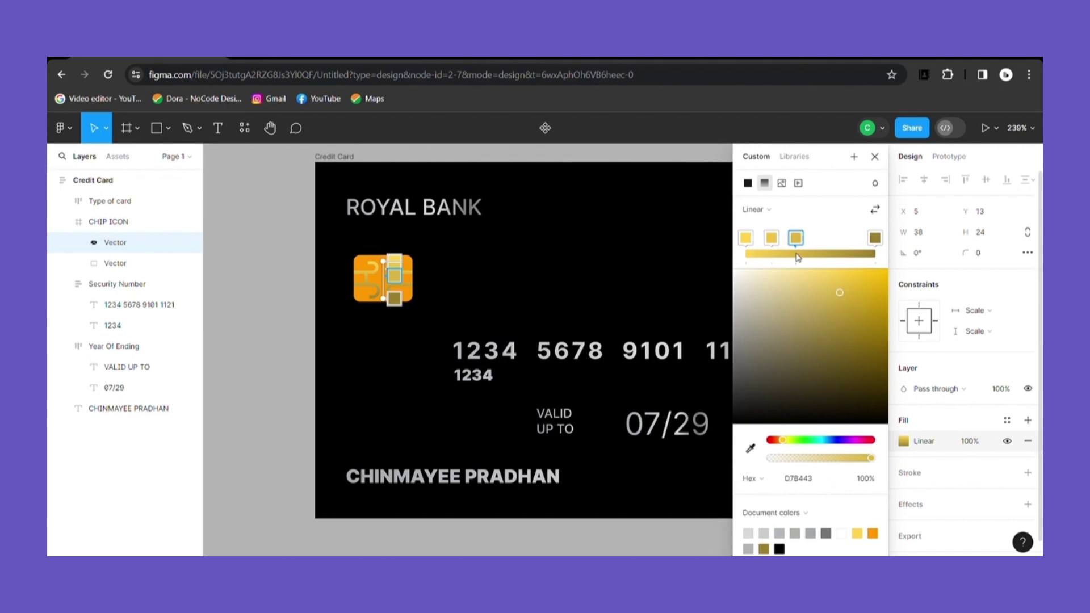
left_click(824, 255)
left_click(846, 254)
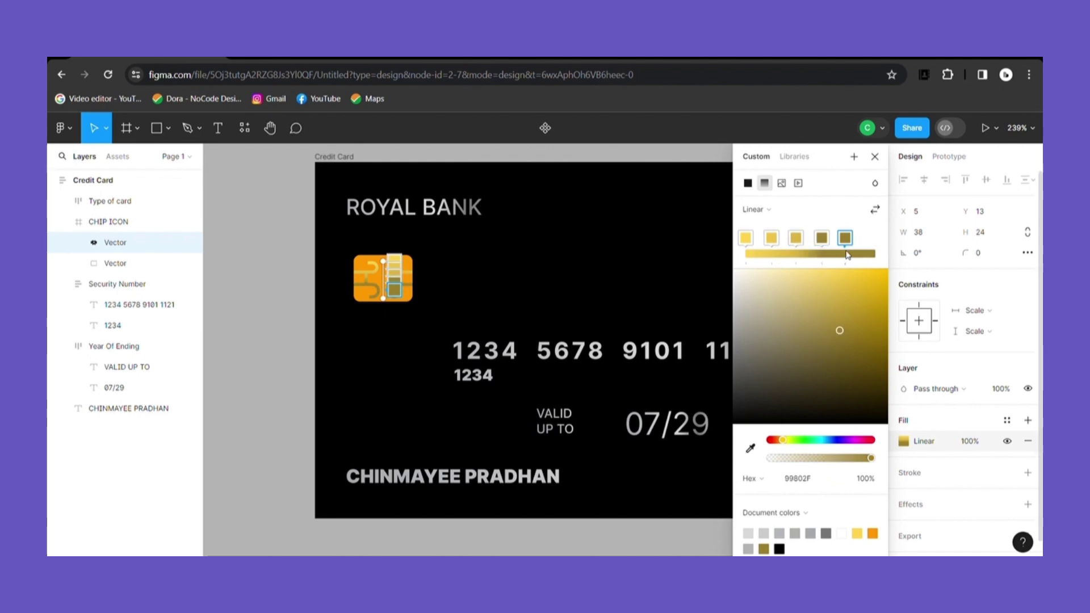
left_click(876, 254)
left_click_drag(846, 239, 850, 246)
Step: Colour the six gradient stops alternating grey and light grey for a silver look
left_click(745, 238)
left_click(795, 479)
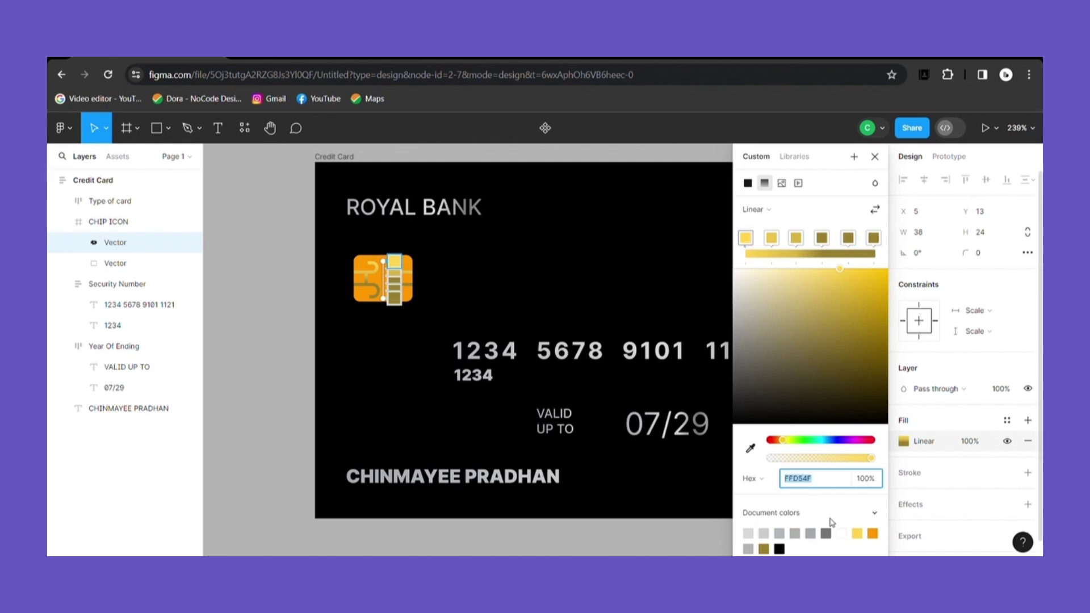
left_click(827, 535)
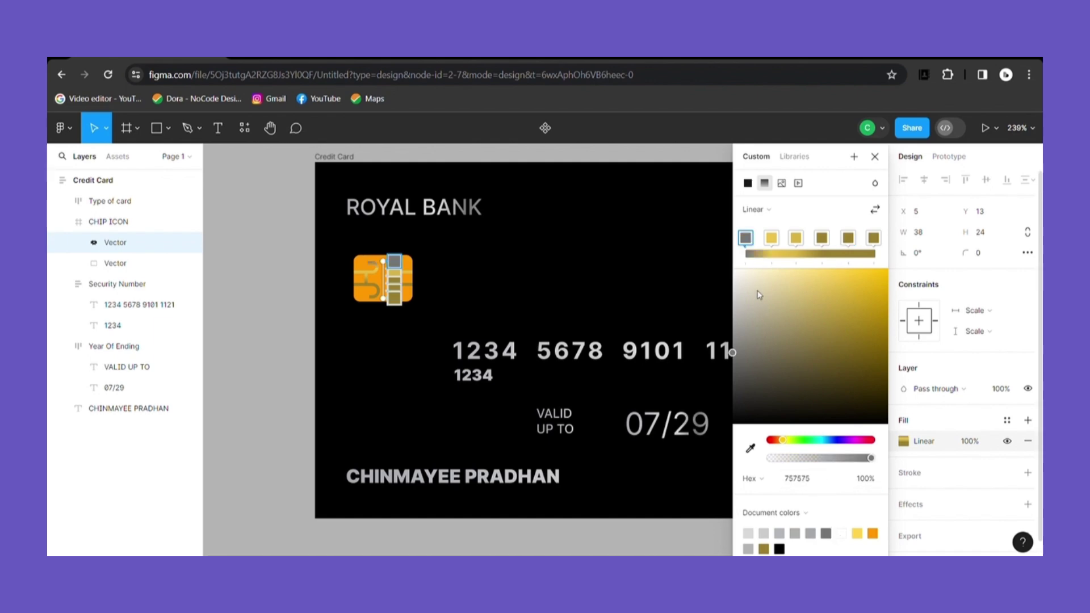
left_click(775, 246)
left_click(811, 534)
left_click(796, 239)
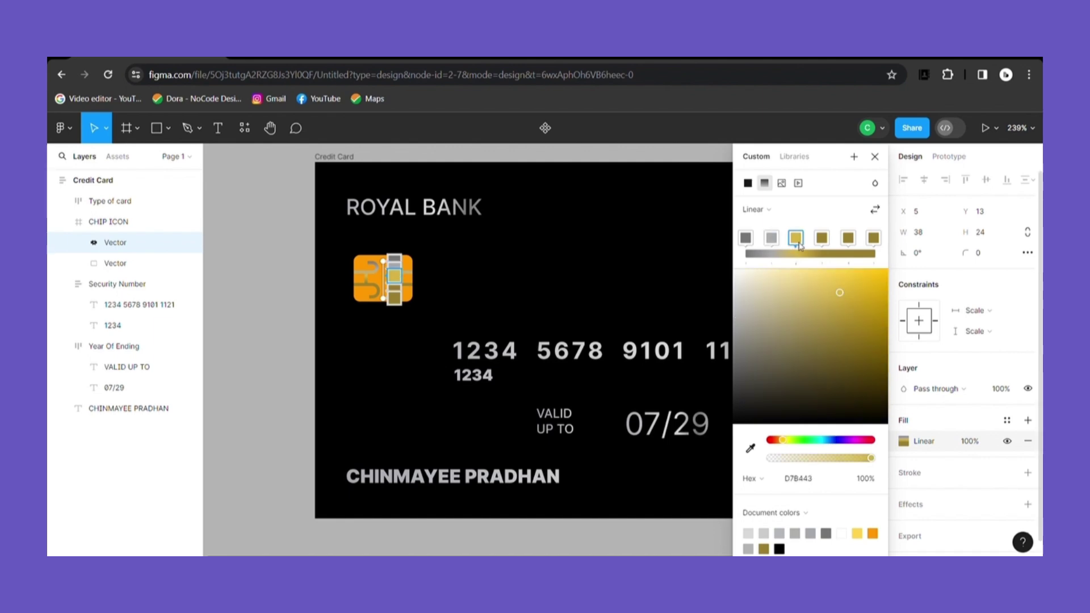
left_click(803, 534)
left_click(829, 245)
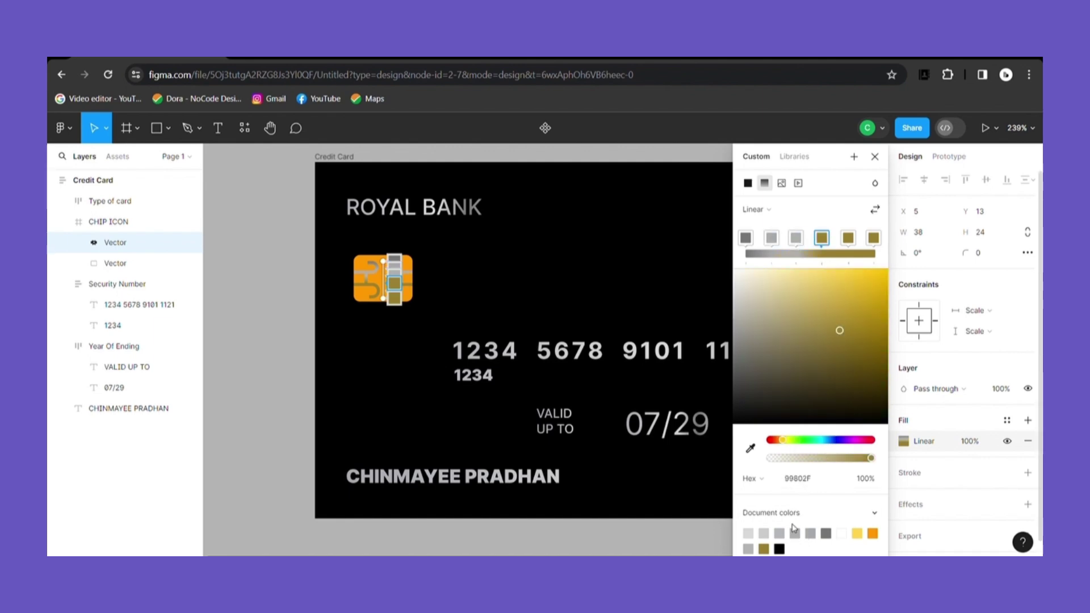
left_click(795, 534)
left_click(849, 239)
left_click(764, 534)
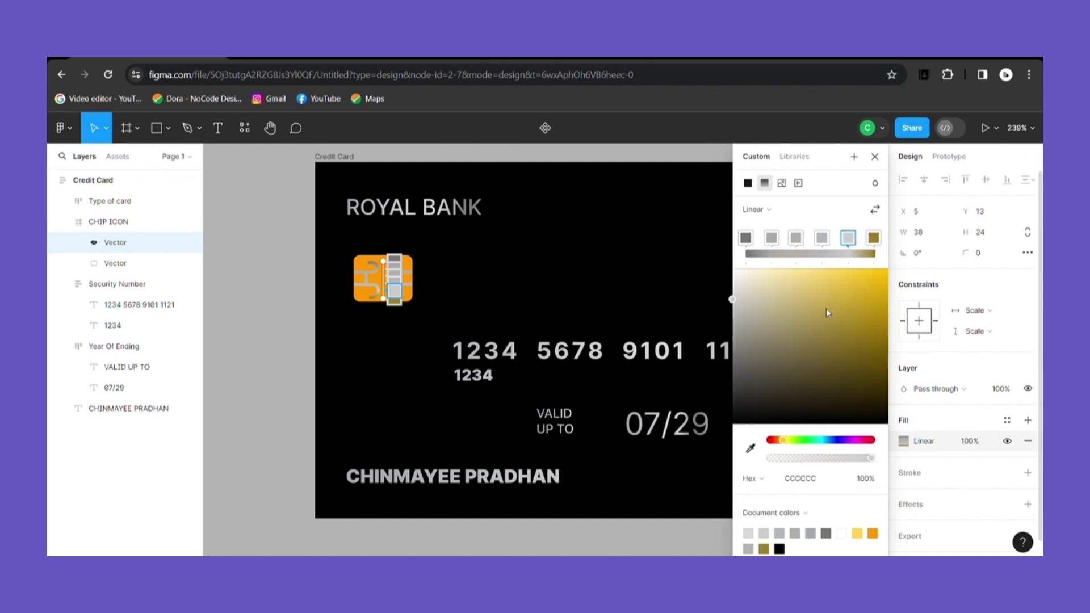
left_click(873, 244)
left_click(749, 549)
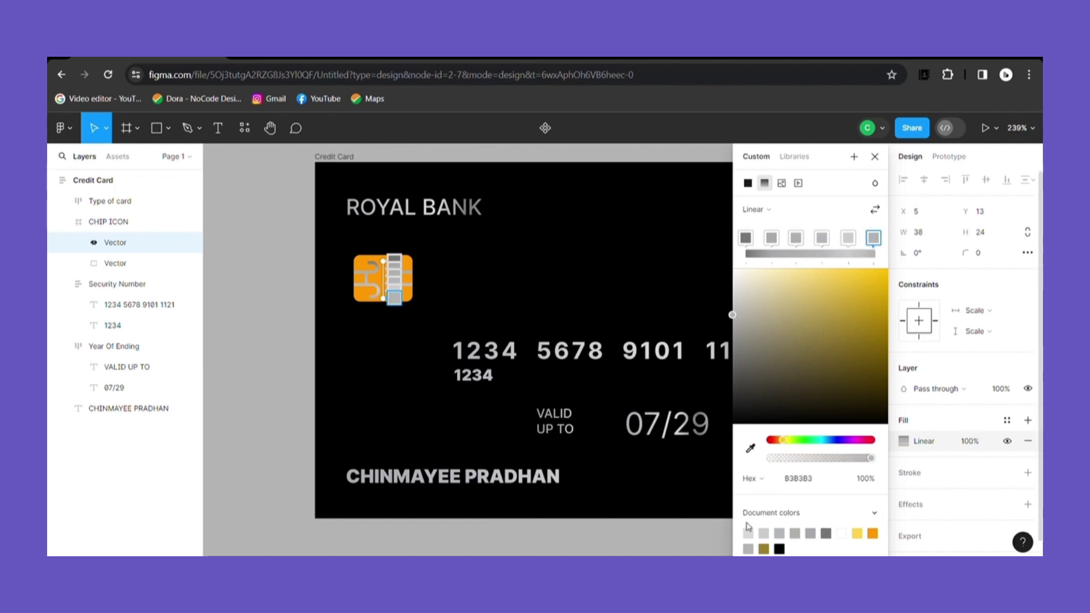
left_click(875, 157)
Step: Darken the chip's orange body fill to golden C97800
left_click(328, 246)
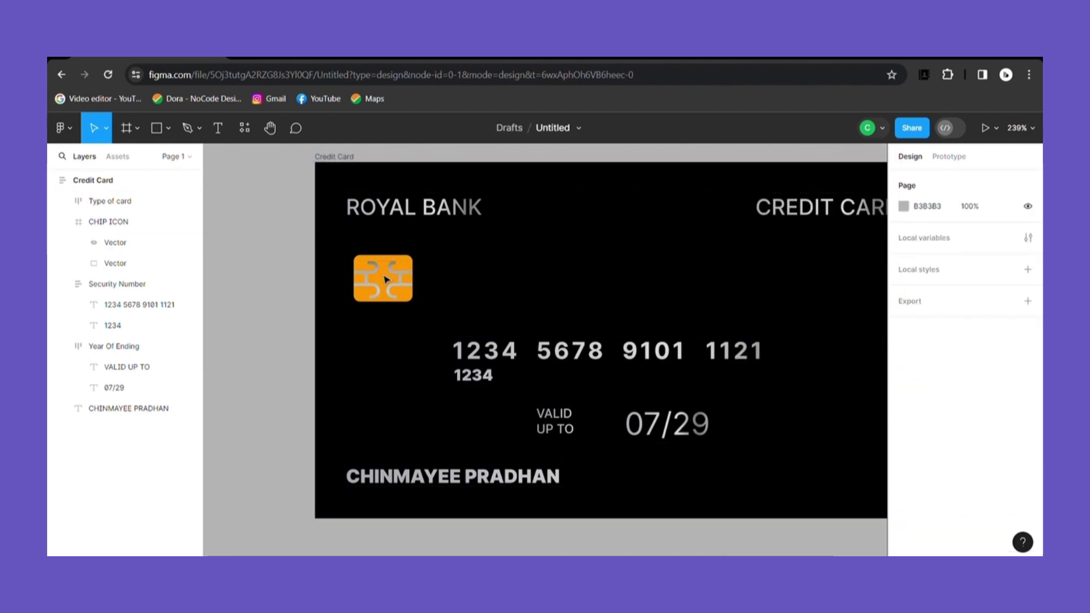
scroll(510, 308, "down", 10)
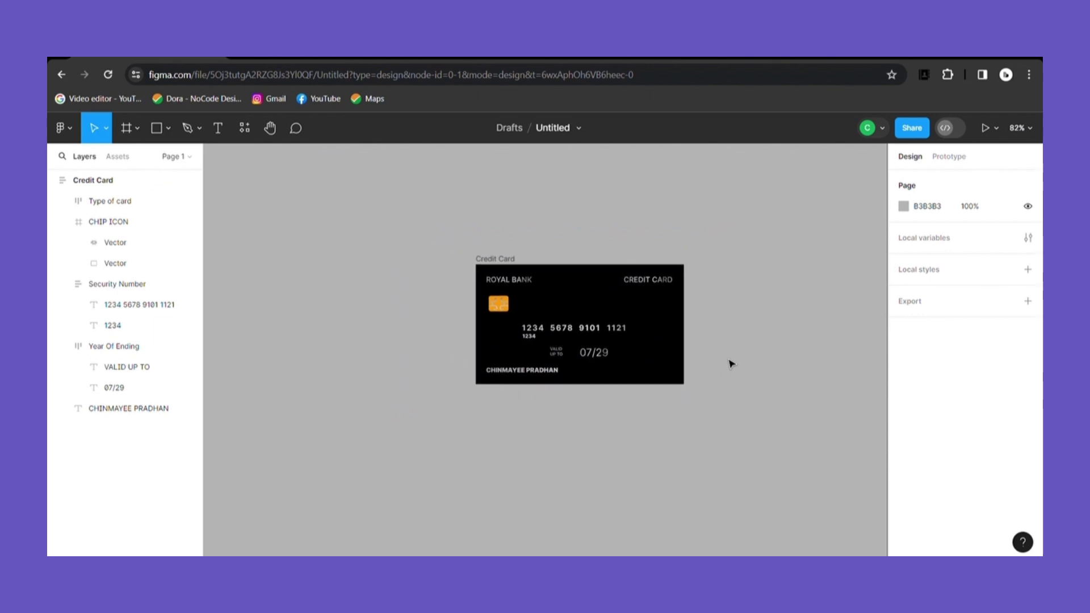
scroll(731, 364, "up", 5)
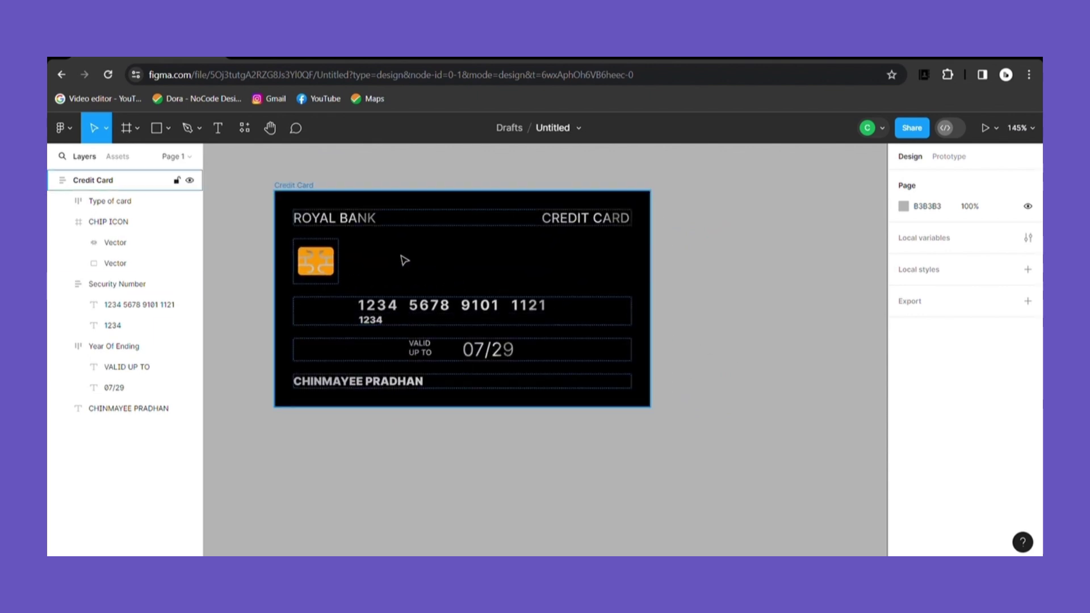
left_click(337, 263)
left_click(115, 263)
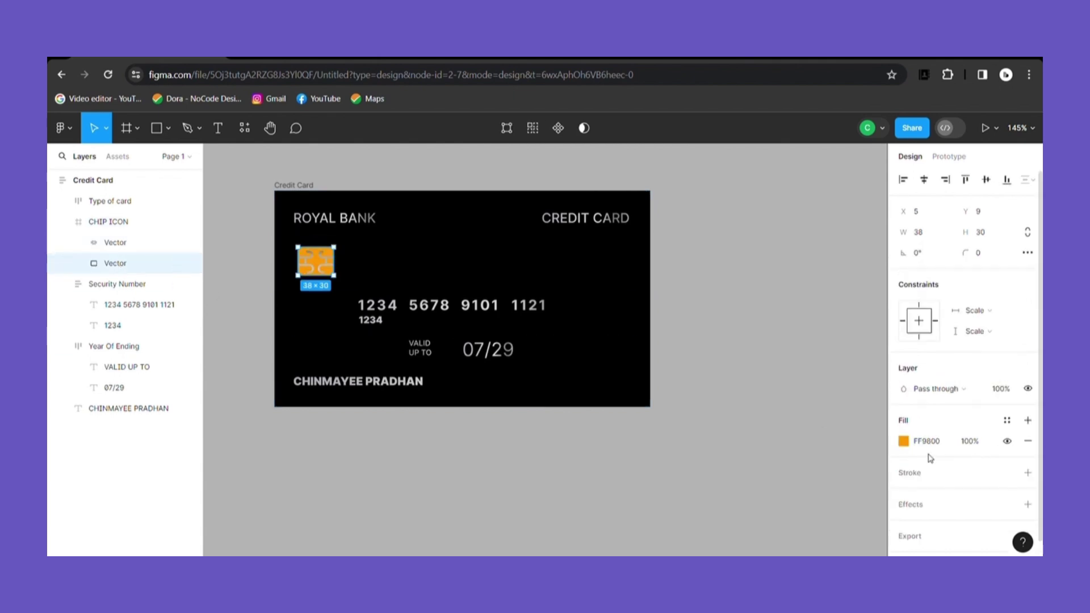
left_click(906, 443)
left_click_drag(875, 235, 909, 264)
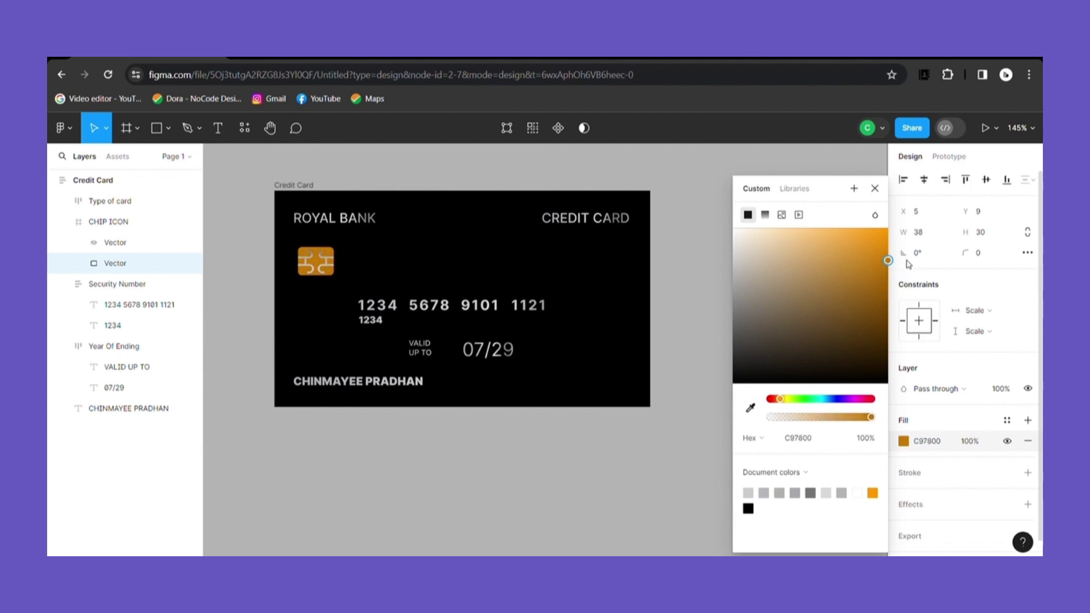
left_click(875, 188)
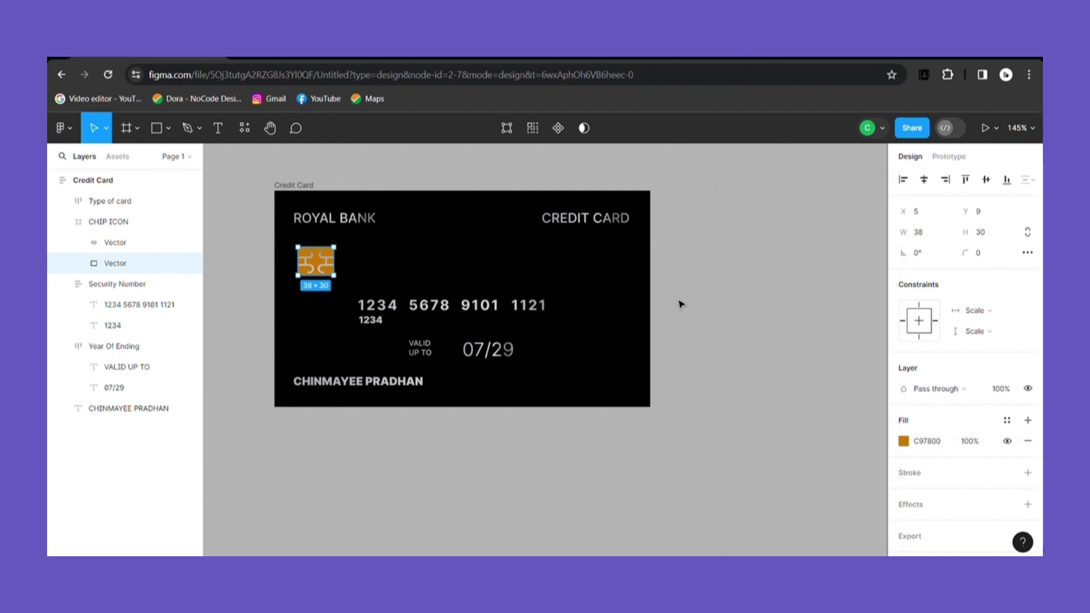
scroll(676, 313, "down", 5)
left_click(691, 320)
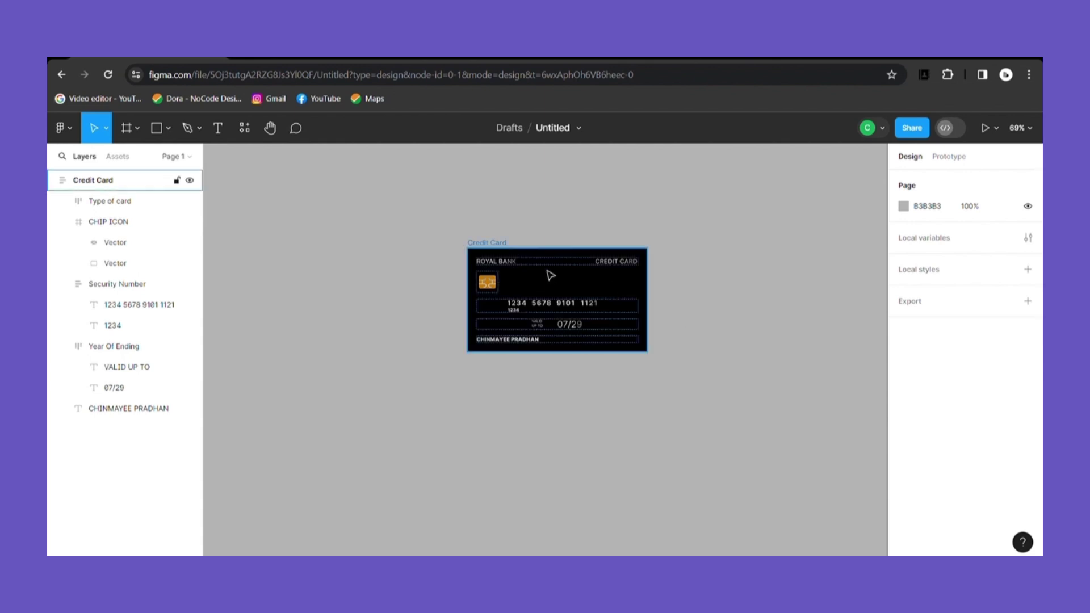
Step: Change the Credit Card frame's background fill from black to a dark diamond-pattern image
double_click(511, 264)
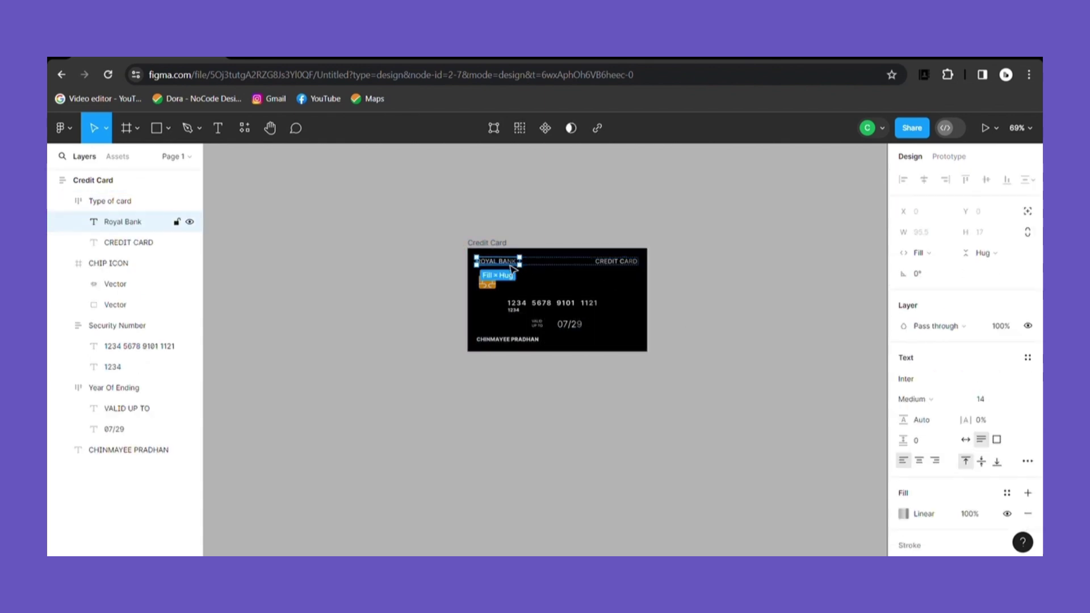
scroll(965, 364, "down", 2)
left_click(816, 371)
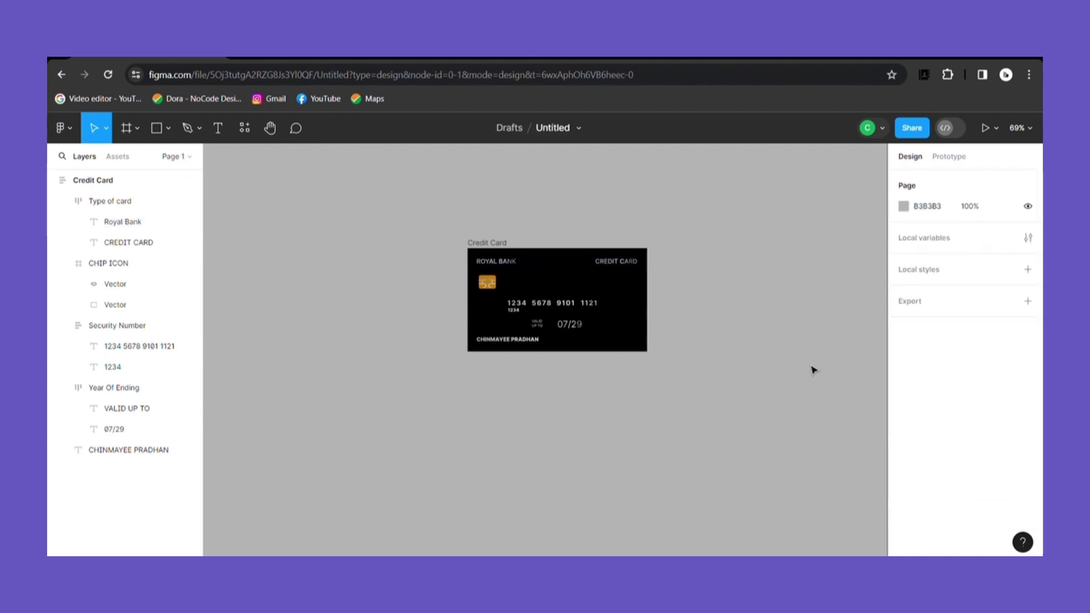
left_click(488, 257)
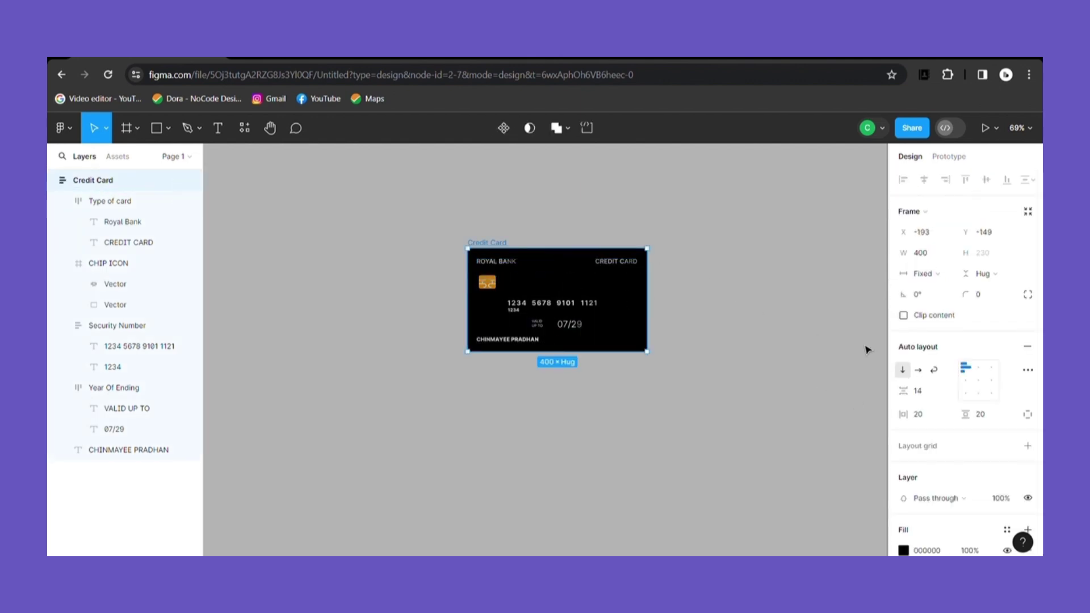
left_click(904, 550)
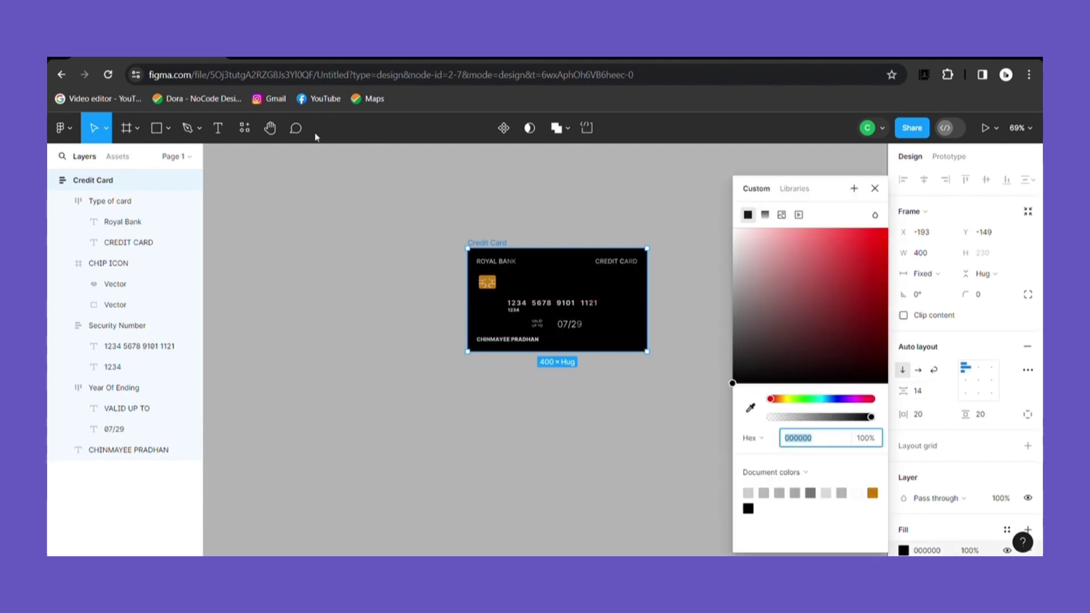
left_click(782, 216)
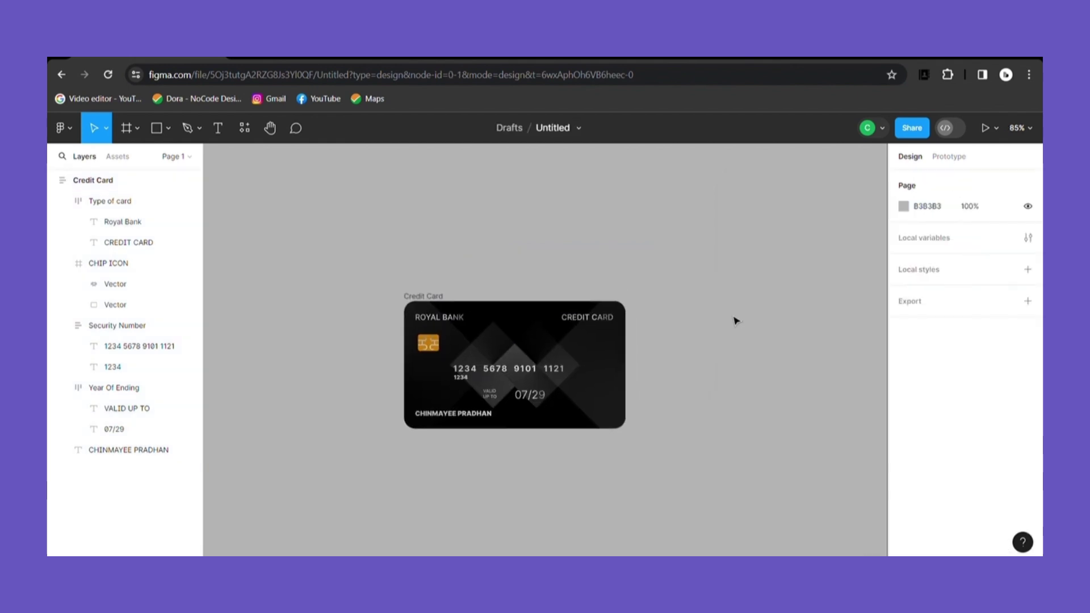
scroll(733, 321, "down", 2)
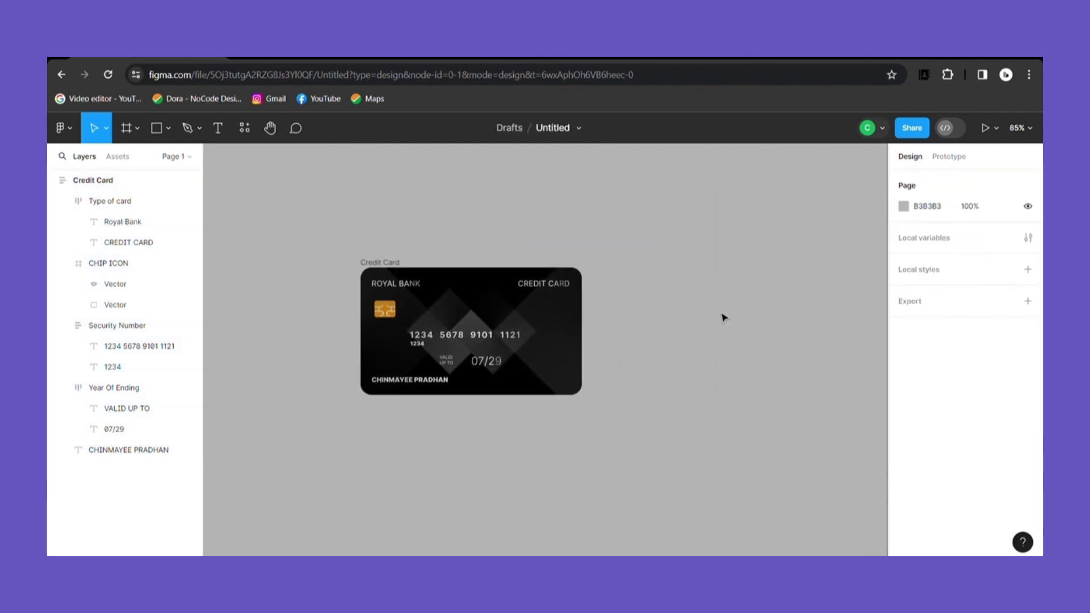
left_click(398, 272)
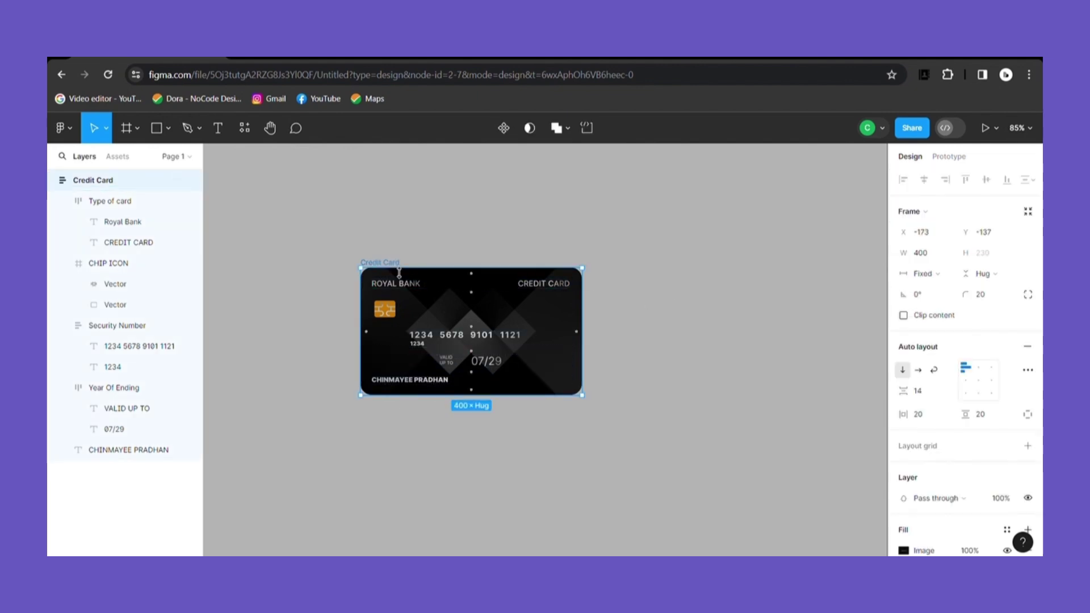
Step: Duplicate the Credit Card frame and rename the copy 'Back side of Credit Card'
left_click(54, 180)
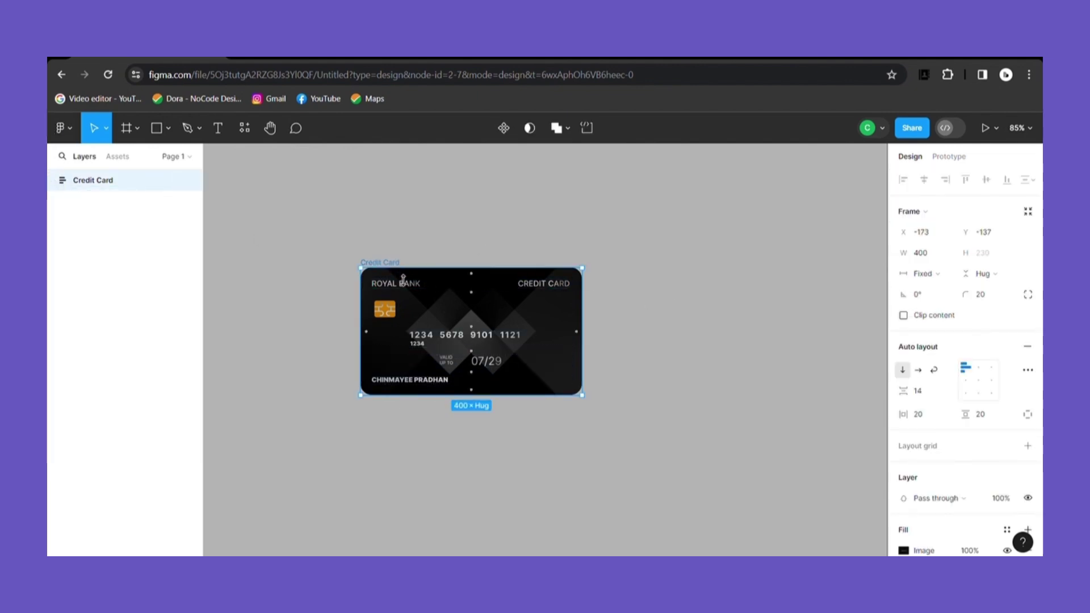
key("ctrl+d")
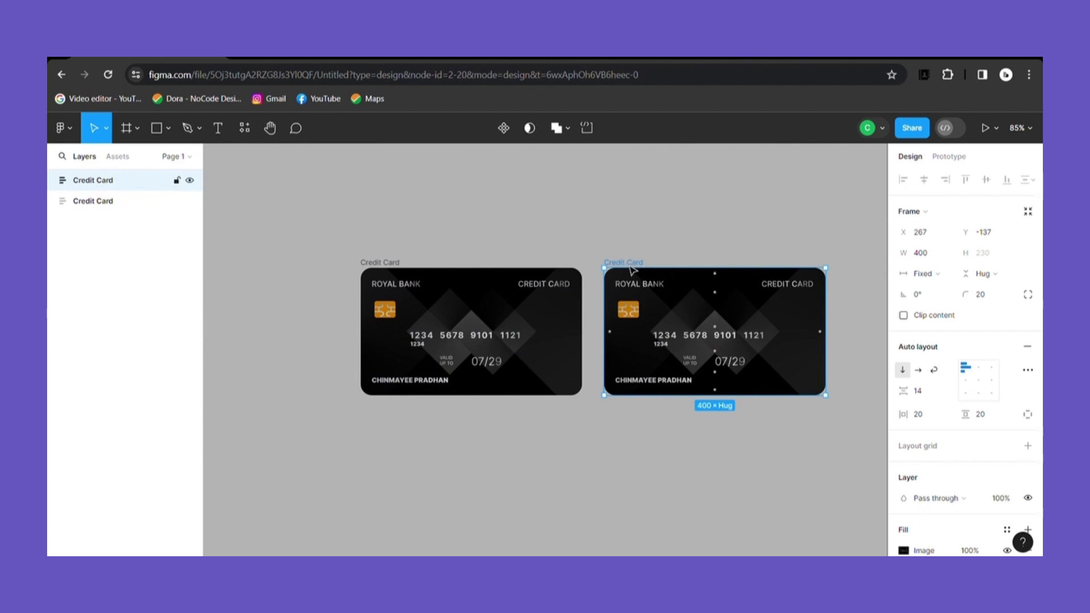
double_click(611, 263)
type("Back side ")
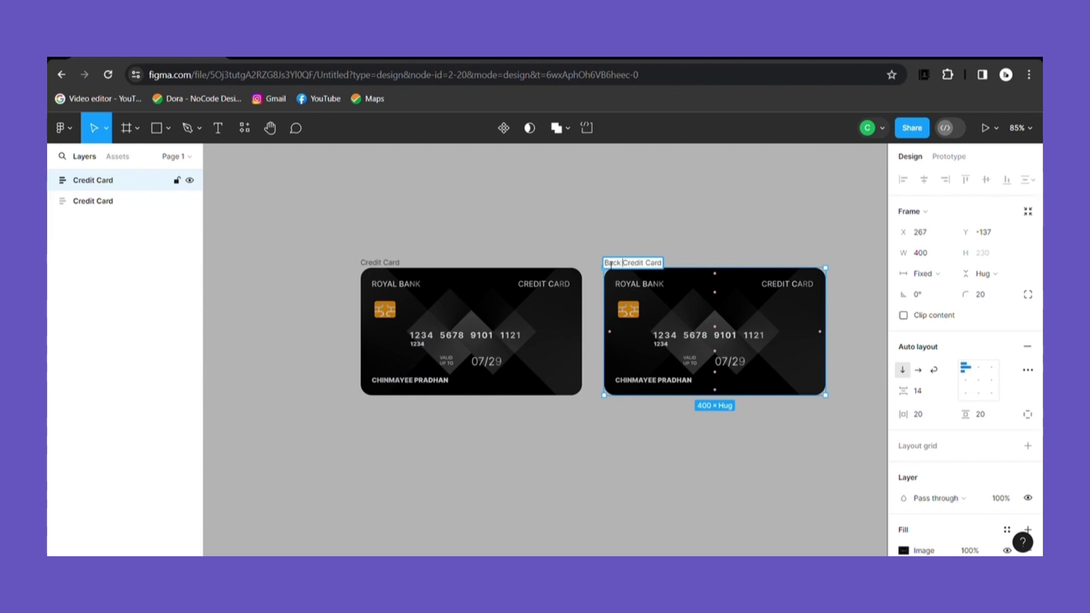
type("of")
left_click_drag(660, 395, 663, 400)
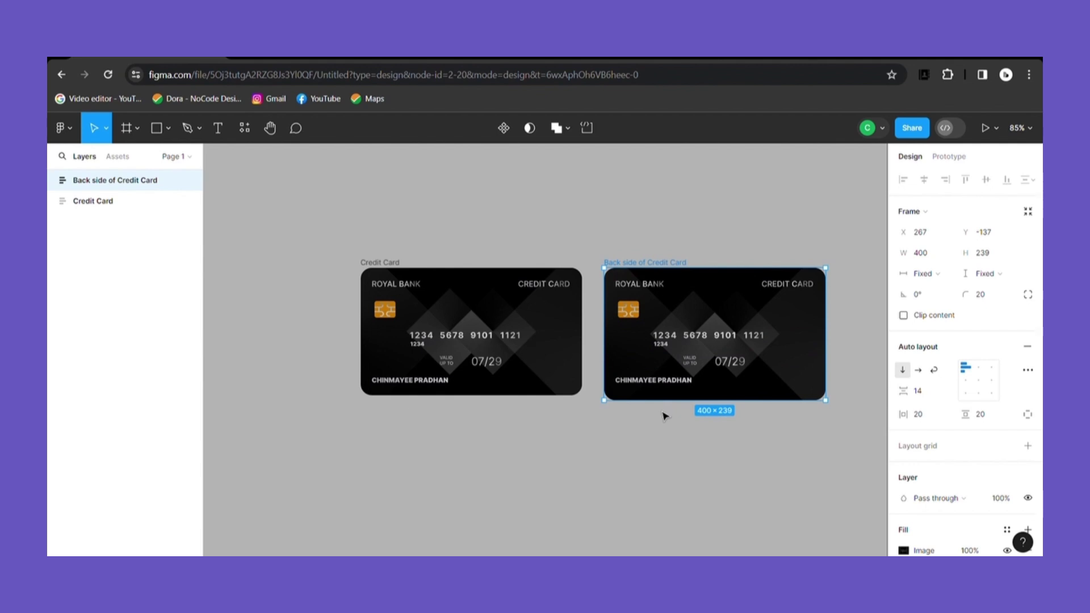
key("ctrl+z")
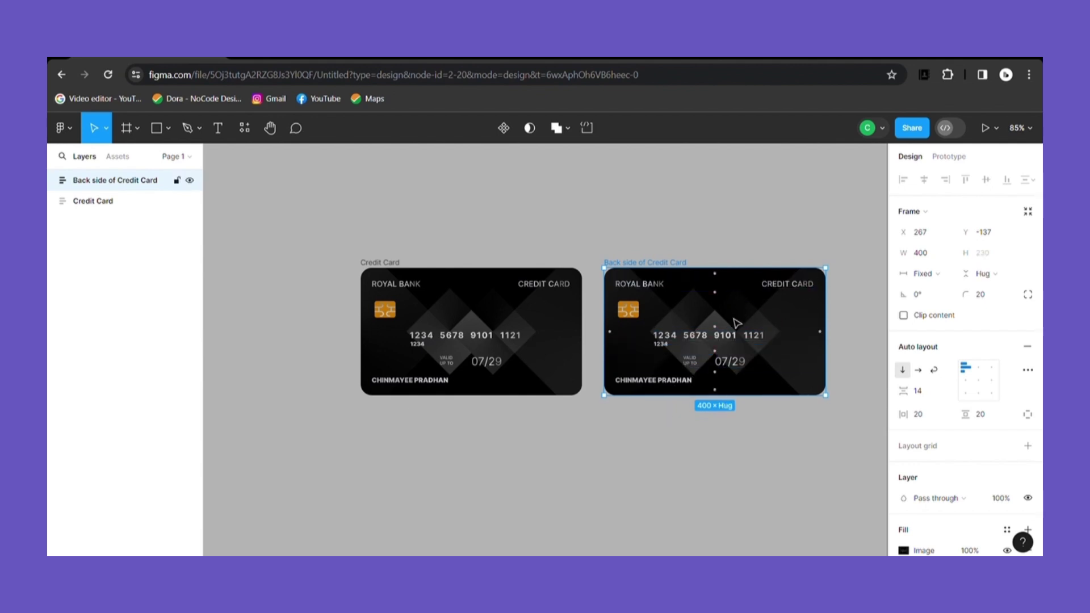
Step: Flip the back card horizontally, delete its top-row texts, and insert Lorem ipsum text
right_click(734, 322)
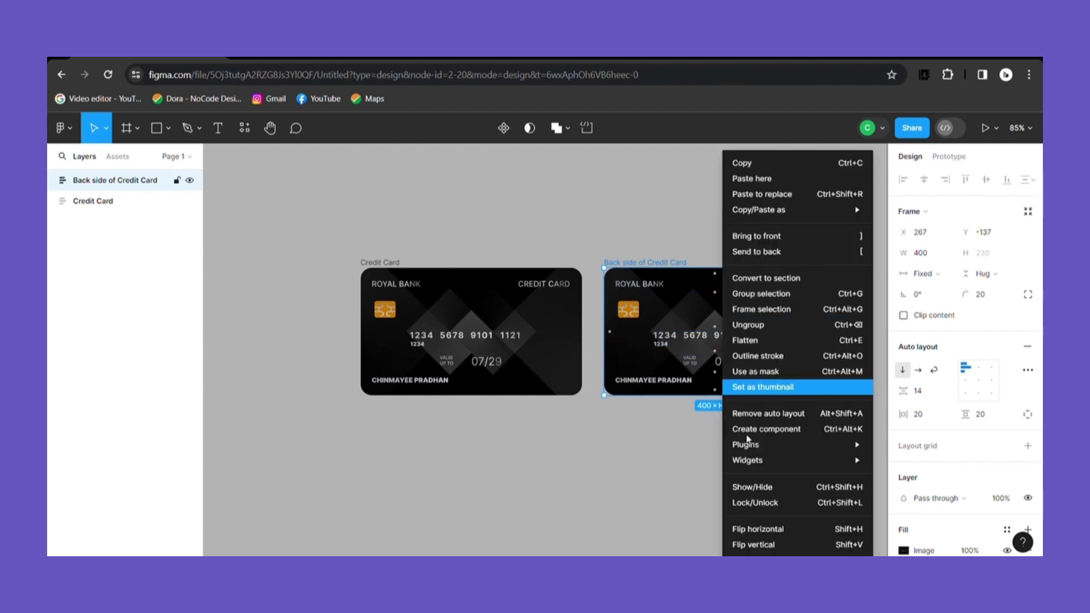
left_click(763, 539)
left_click(669, 287)
left_click(668, 287)
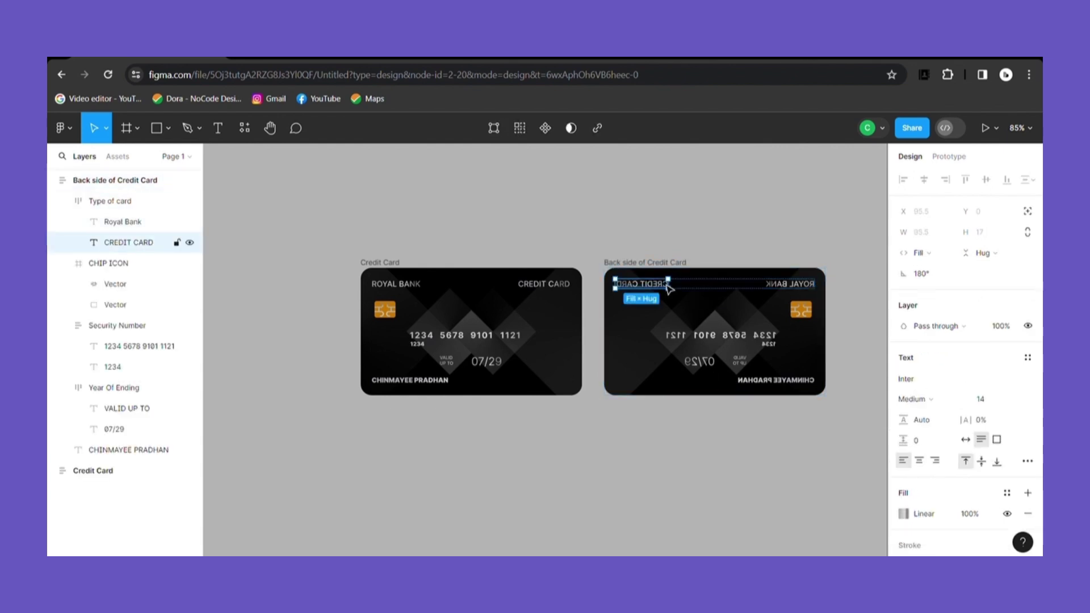
key("Delete")
key("Delete")
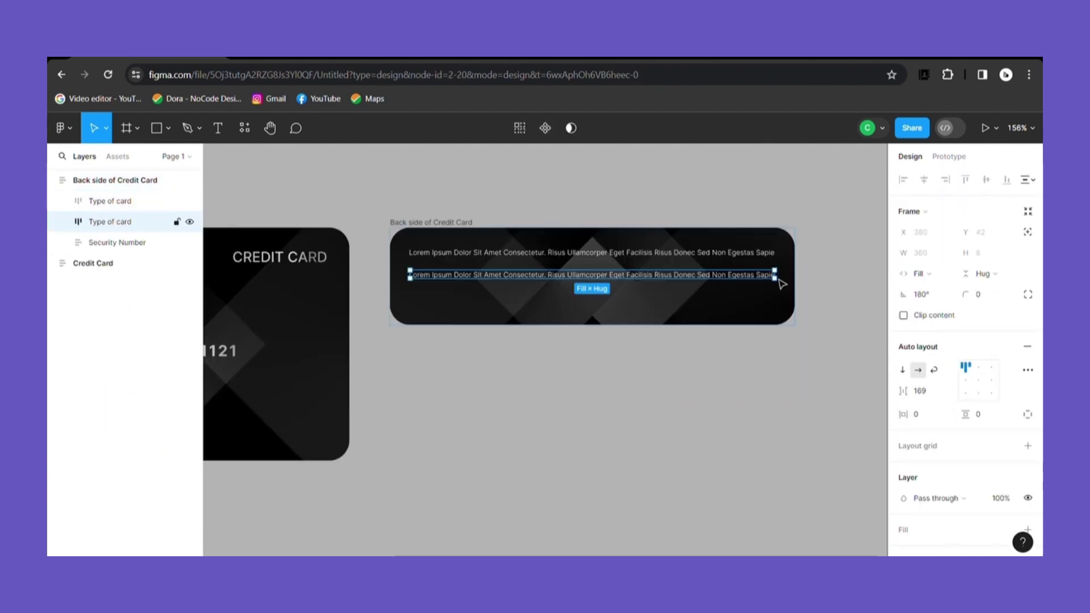
key("ctrl+alt+p")
left_click(360, 280)
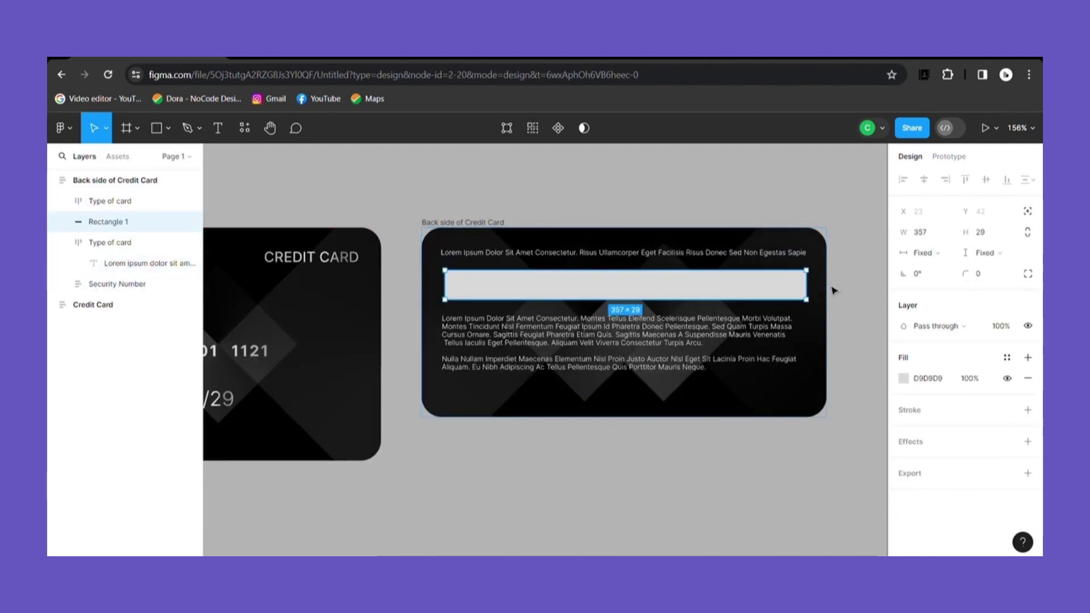
Step: Wrap the back card's text row and grey strip in an auto layout frame named Card Detail
key("ctrl+d")
left_click(620, 295)
left_click(621, 295)
left_click(110, 201, "shift")
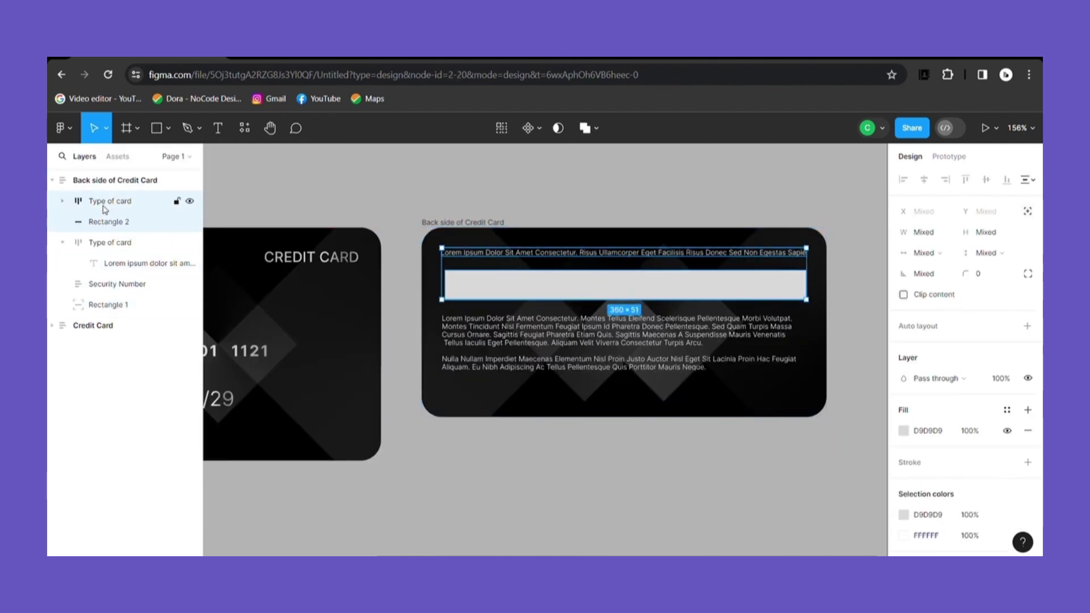
key("shift+a")
double_click(108, 201)
type("Card Detail")
key("Return")
left_click(107, 201)
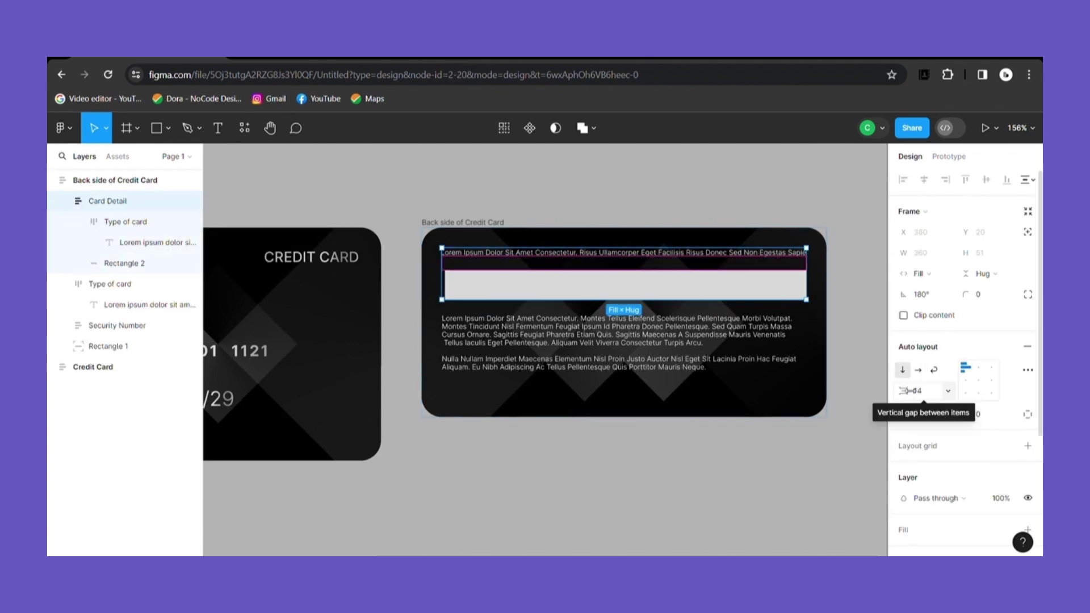
left_click(543, 316)
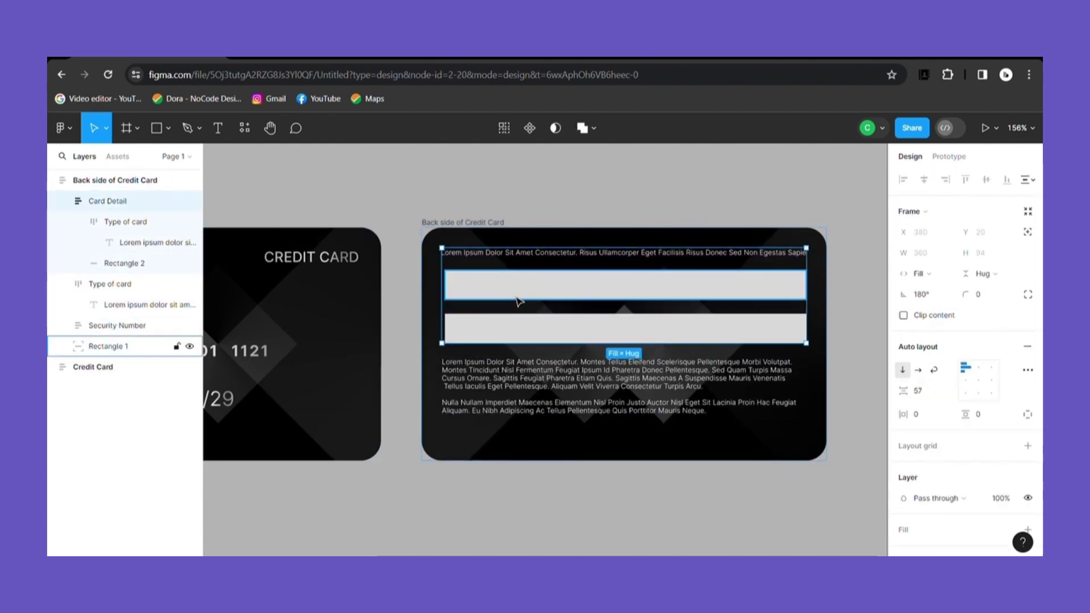
Step: Check Rectangle 1's fill and add a one-line copy of the paragraph text as a footer
left_click(108, 347)
left_click(115, 180)
left_click(107, 201)
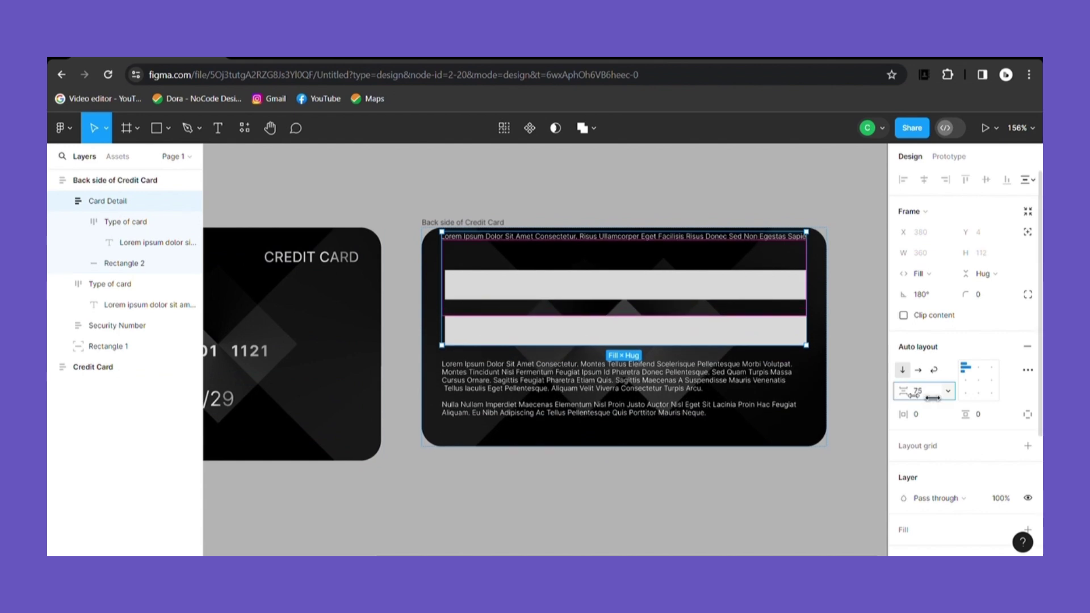
left_click(106, 284)
left_click(903, 462)
left_click(568, 329)
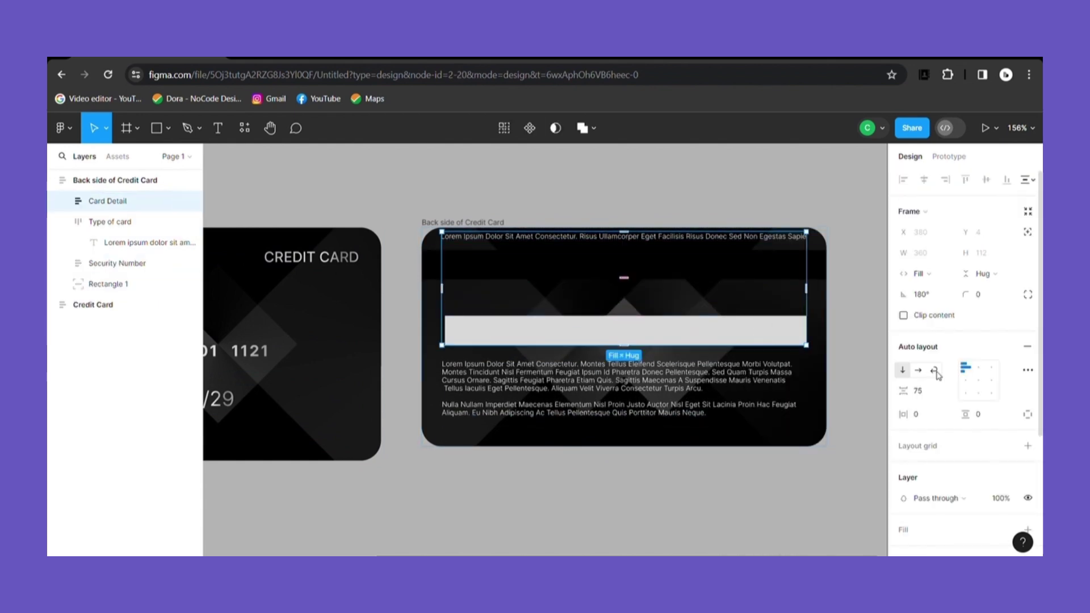
left_click(746, 419)
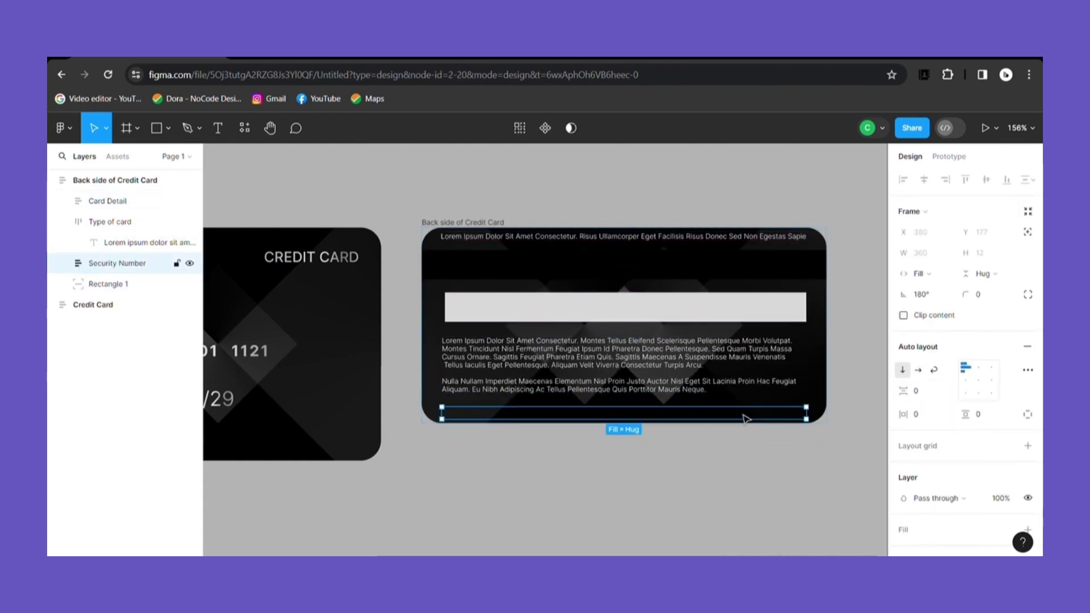
left_click(618, 309)
key("ctrl+d")
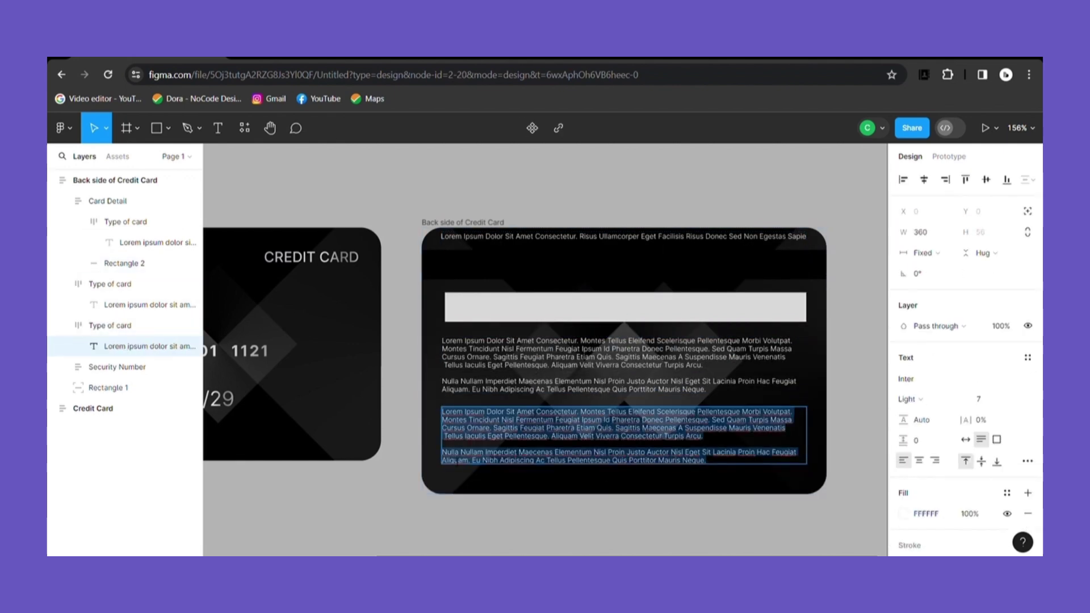
key("BackSpace")
key("BackSpace")
key("BackSpace")
key("BackSpace")
key("BackSpace")
key("BackSpace")
key("BackSpace")
key("BackSpace")
key("BackSpace")
key("BackSpace")
key("BackSpace")
key("BackSpace")
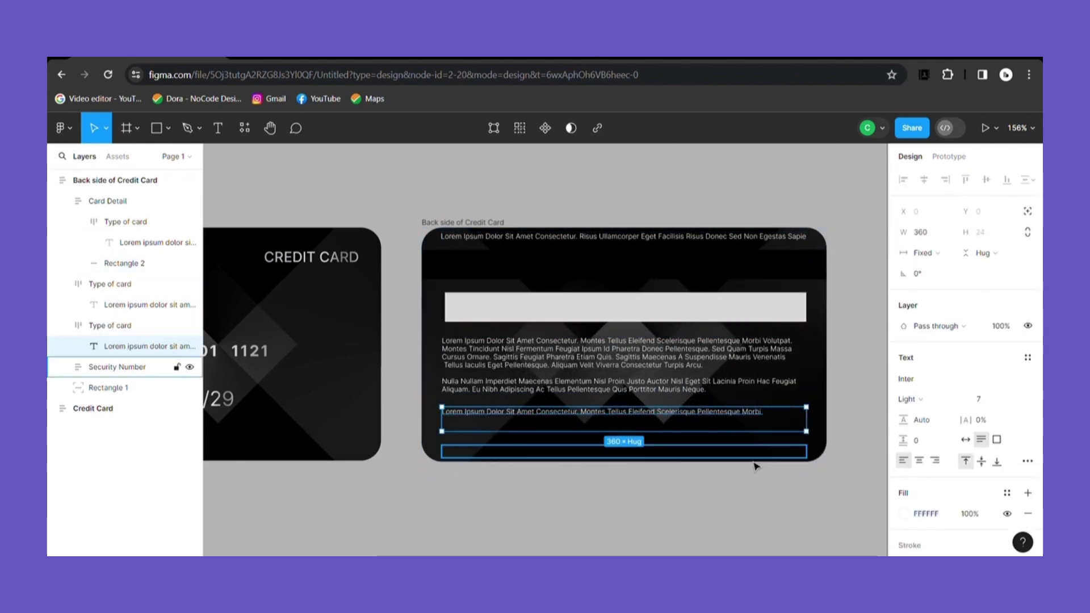
left_click(757, 466)
scroll(835, 432, "down", 3)
left_click(708, 361)
key("ctrl+v")
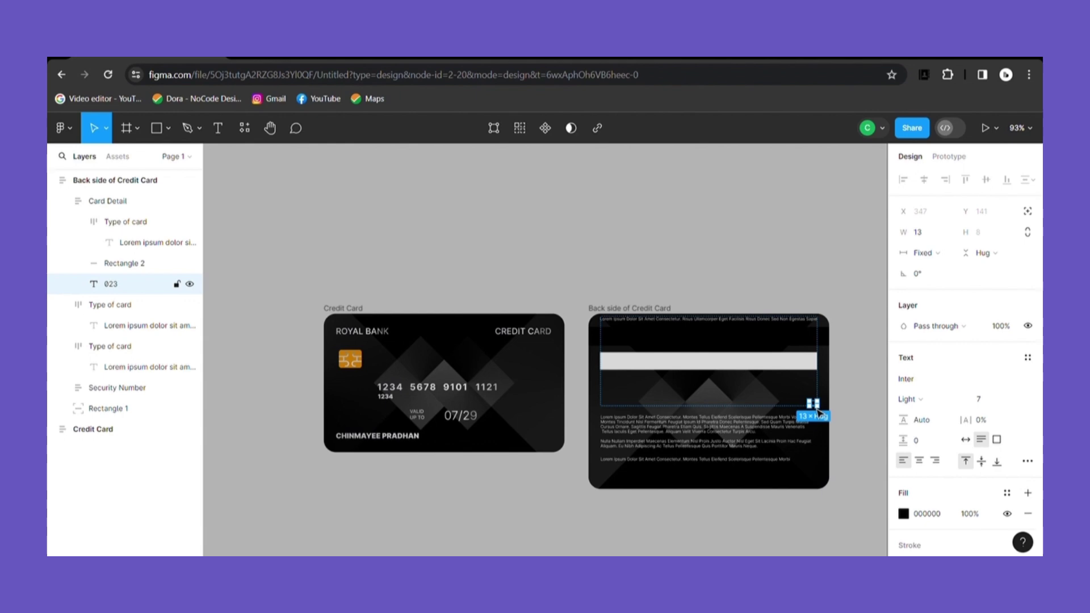
left_click(904, 514)
key("Escape")
key("Escape")
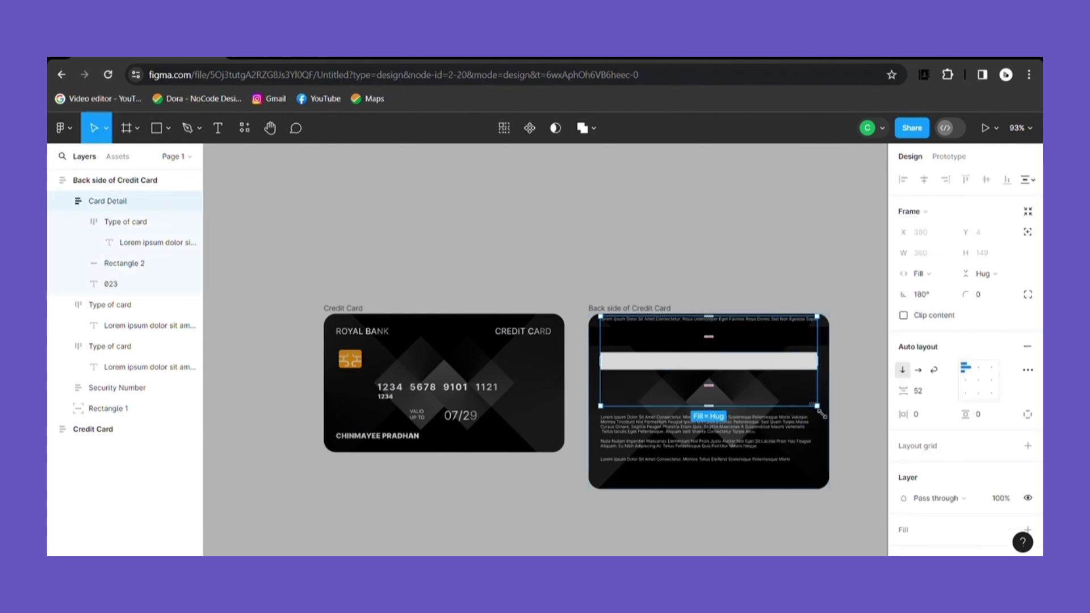
left_click(811, 367)
scroll(815, 370, "up", 5)
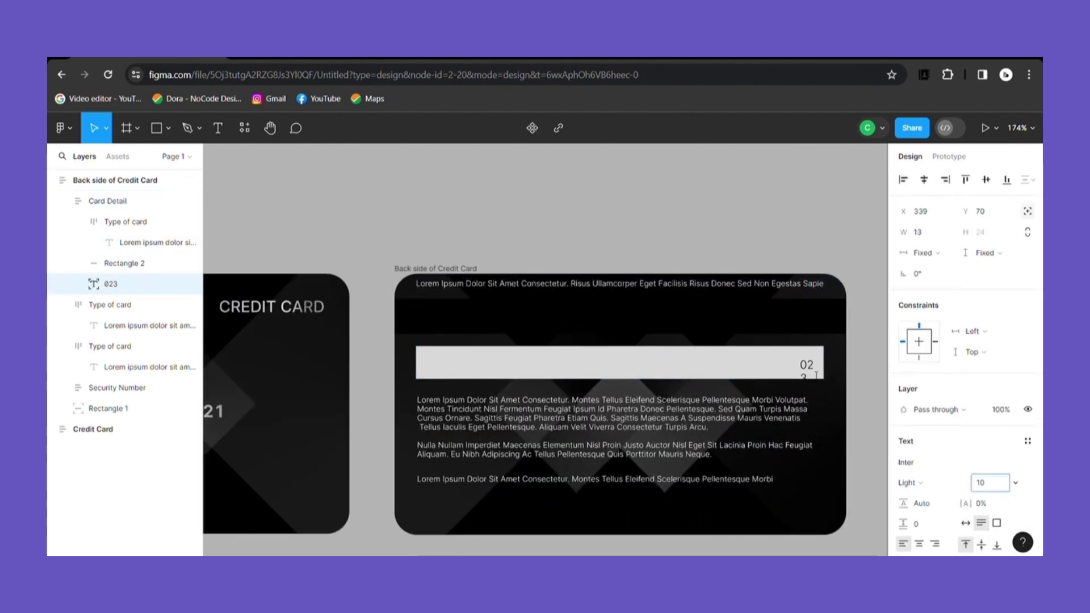
left_click(909, 483)
key("minus")
left_click(851, 497)
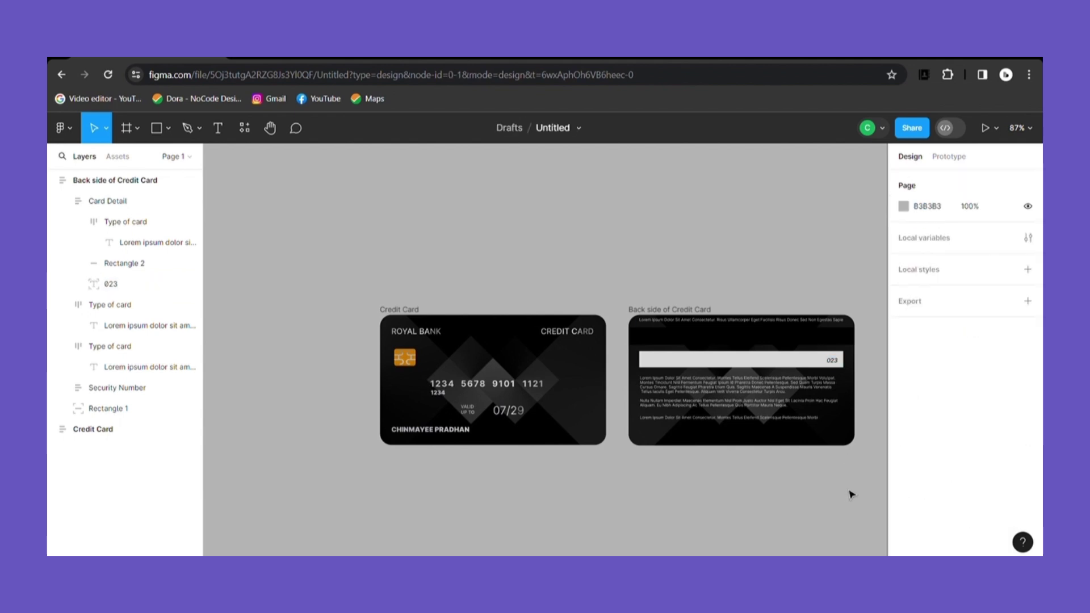
Step: Collapse the Back side of Credit Card and Credit Card layer trees
left_click(56, 180)
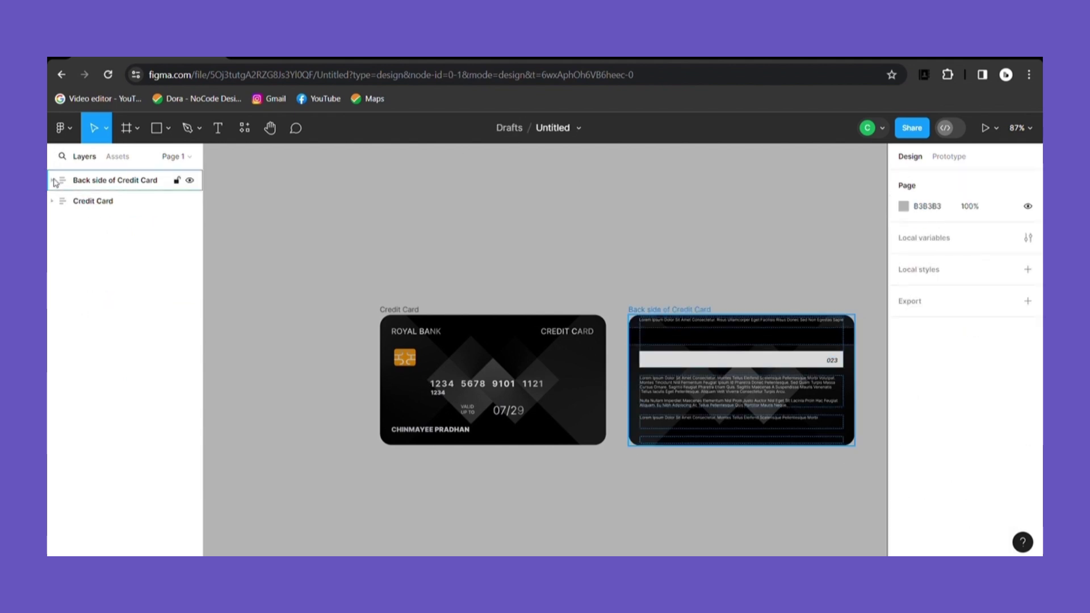
left_click(55, 201)
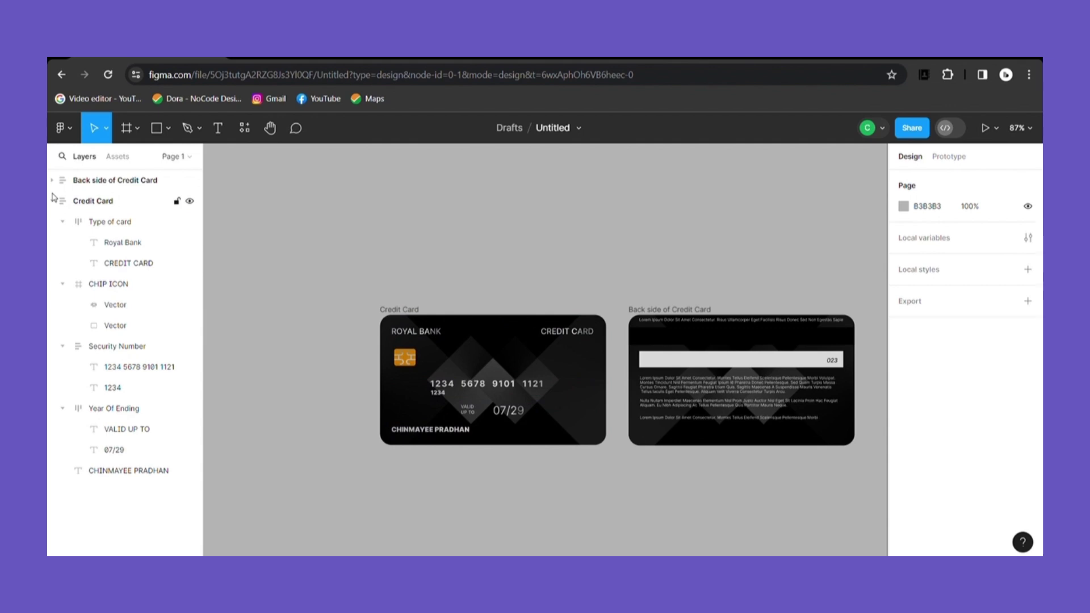
left_click(55, 201)
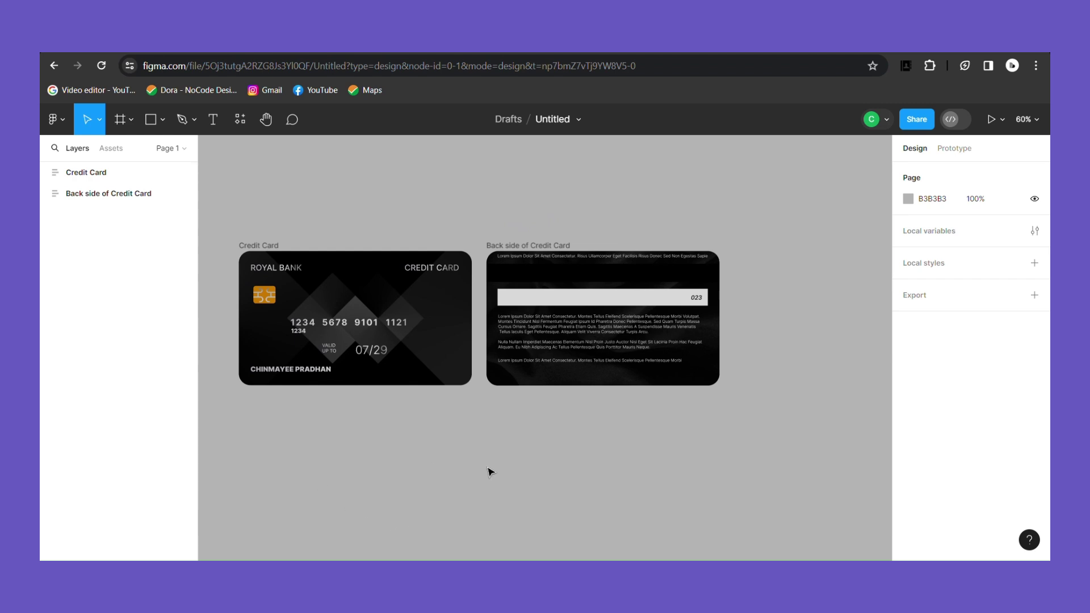
Step: Align both cards on the same horizontal centre so they stack
left_click_drag(227, 229, 796, 397)
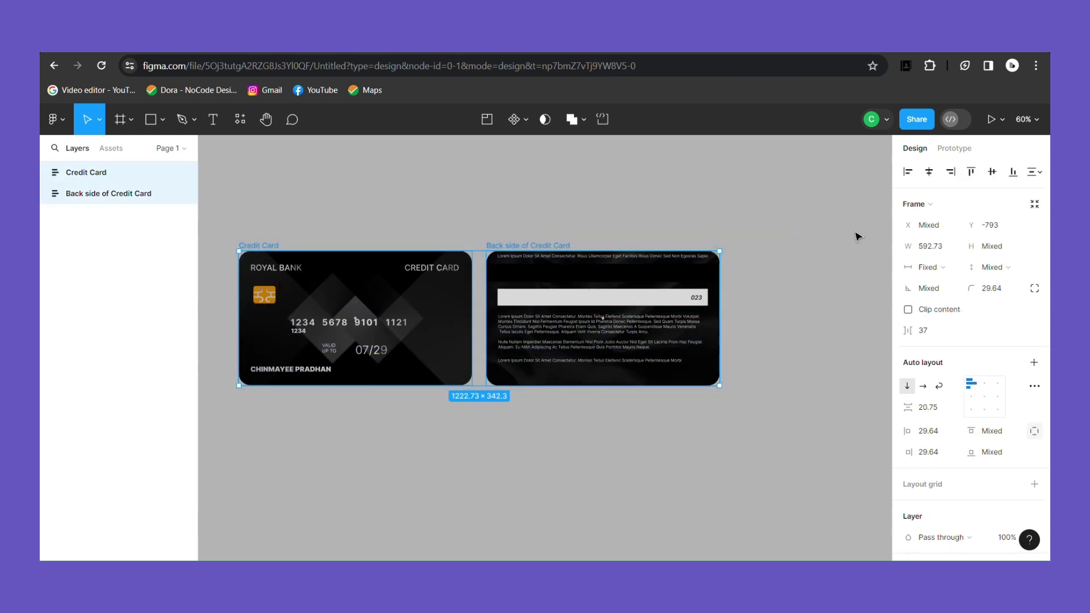
left_click(930, 172)
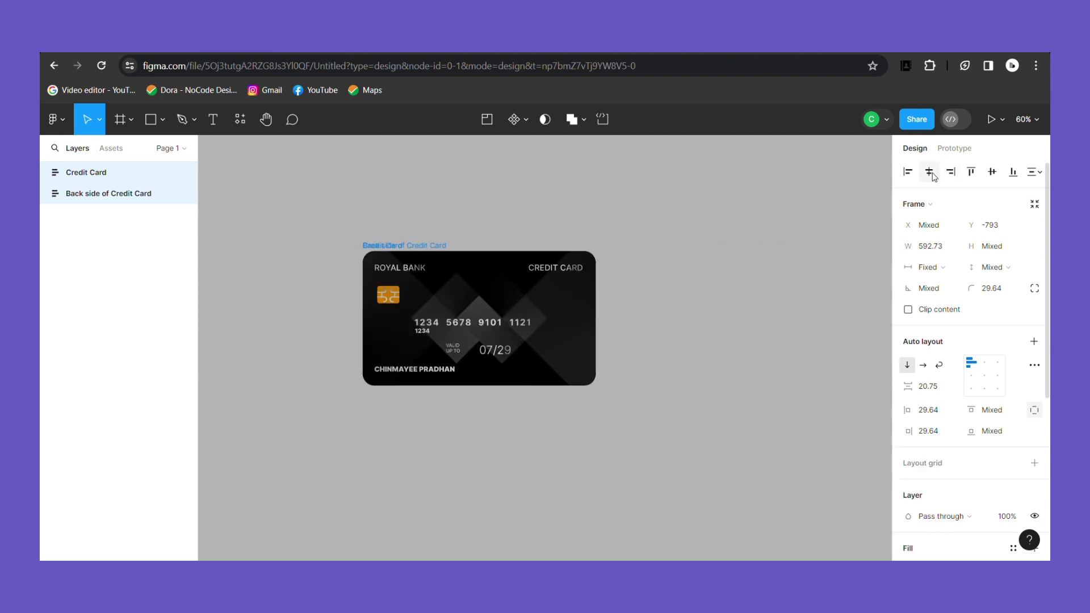
left_click(992, 173)
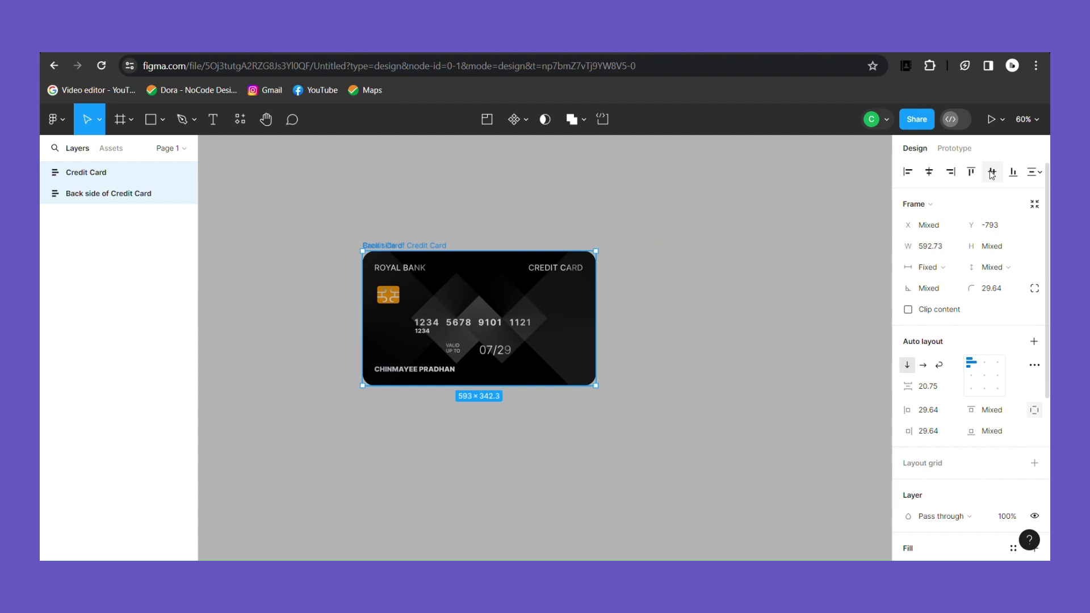
Step: Mirror the back side horizontally and keep it layered beneath the front card
left_click(92, 196)
left_click_drag(55, 199, 56, 169)
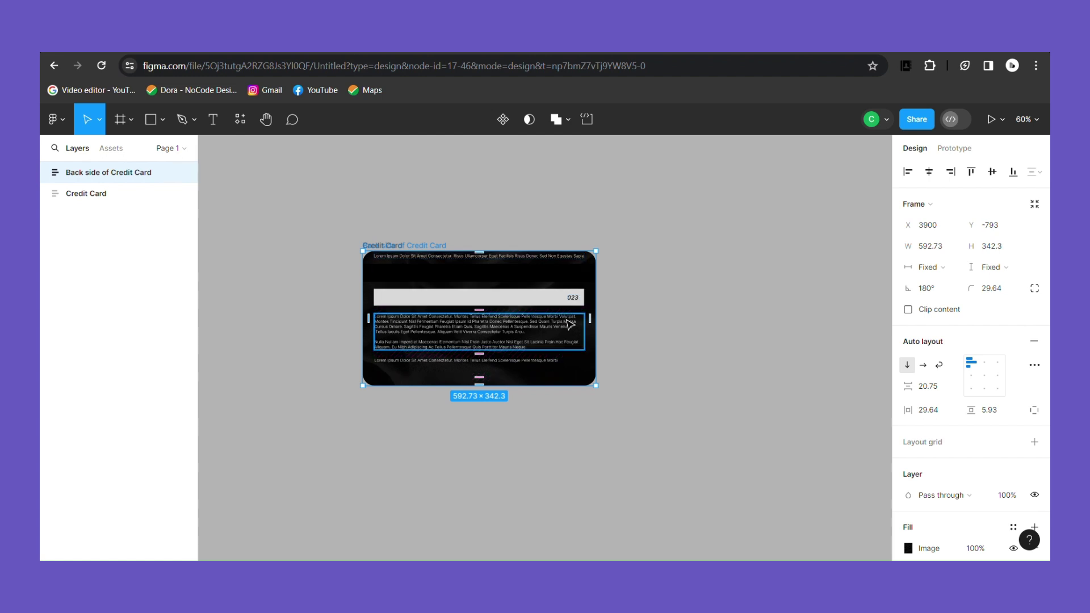
right_click(570, 325)
left_click(594, 535)
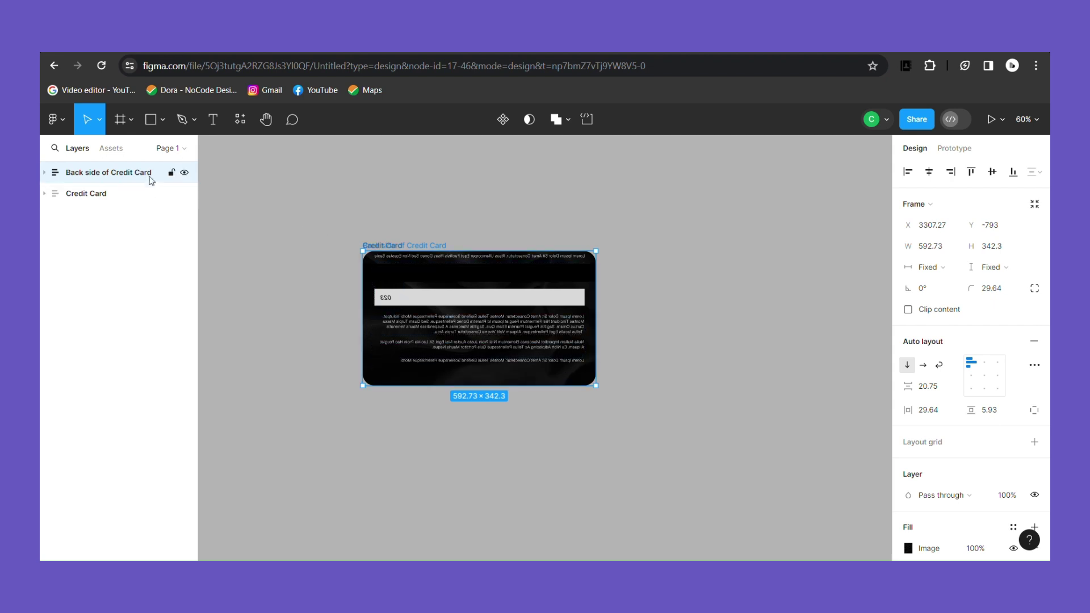
left_click_drag(151, 177, 152, 207)
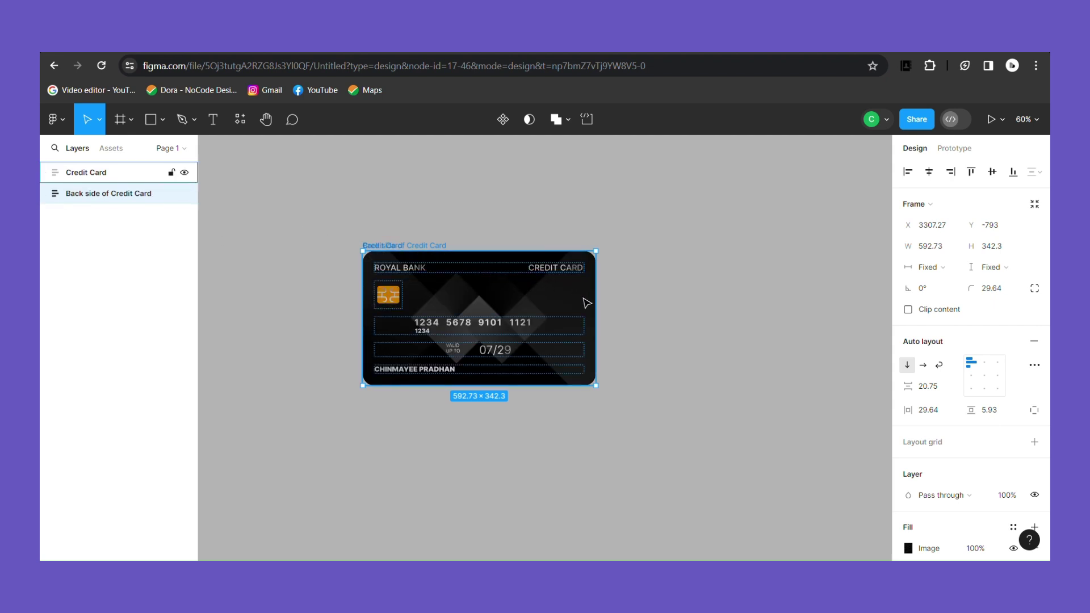
left_click_drag(330, 224, 623, 404)
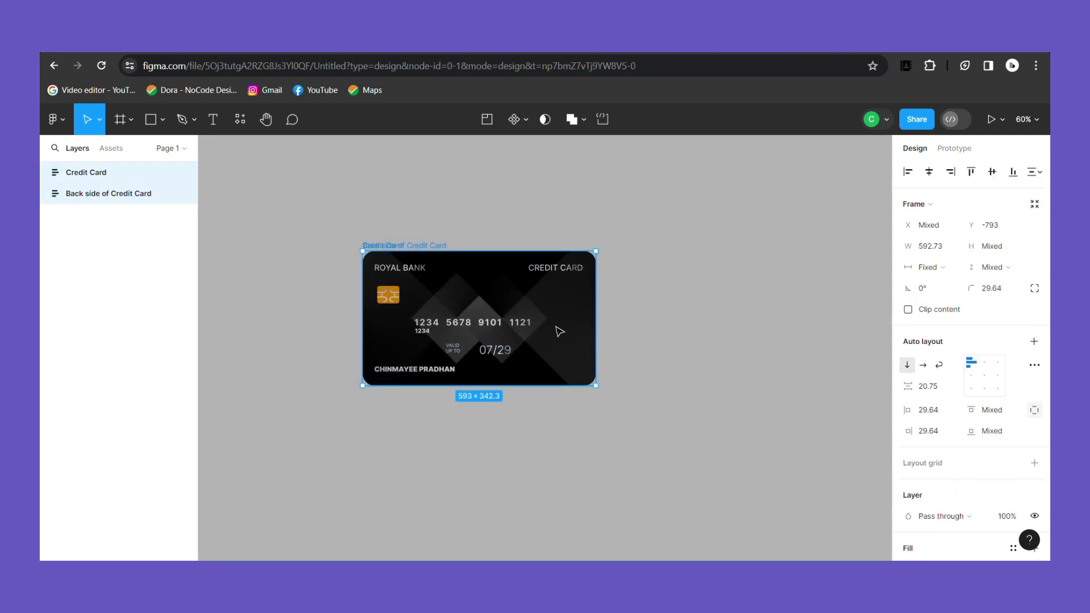
Step: Frame the selected cards together and name the new frame 'Credit Card 1'
right_click(560, 332)
left_click(590, 312)
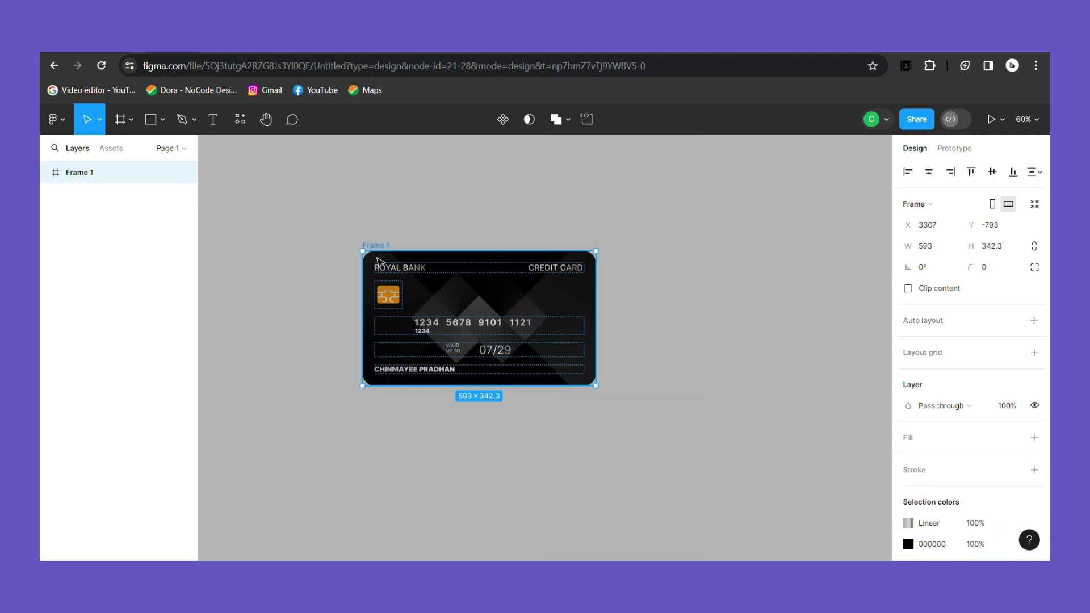
double_click(380, 246)
key("BackSpace")
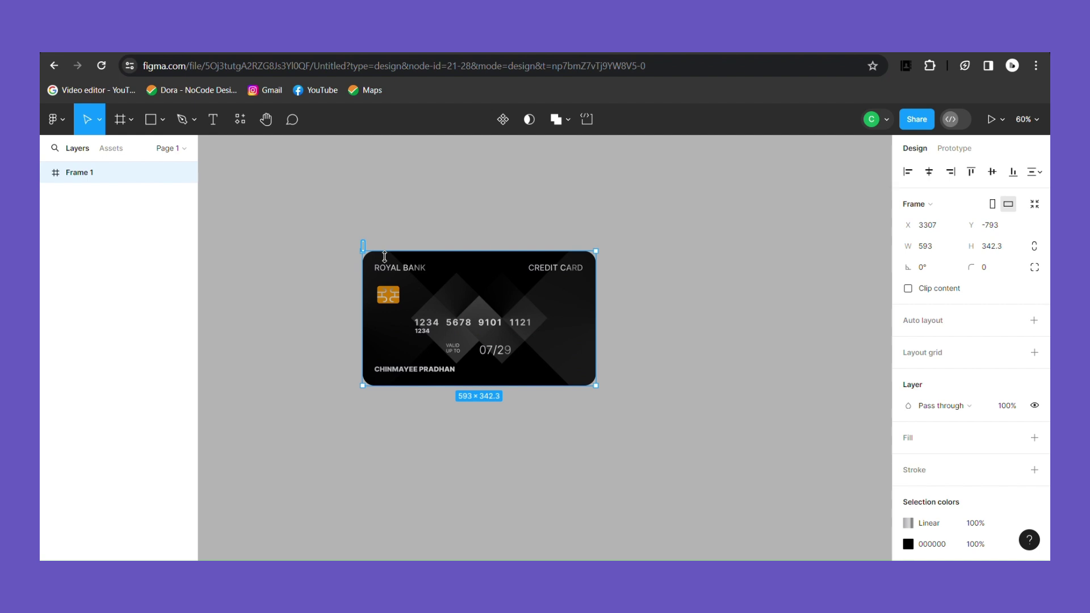
type("Cred")
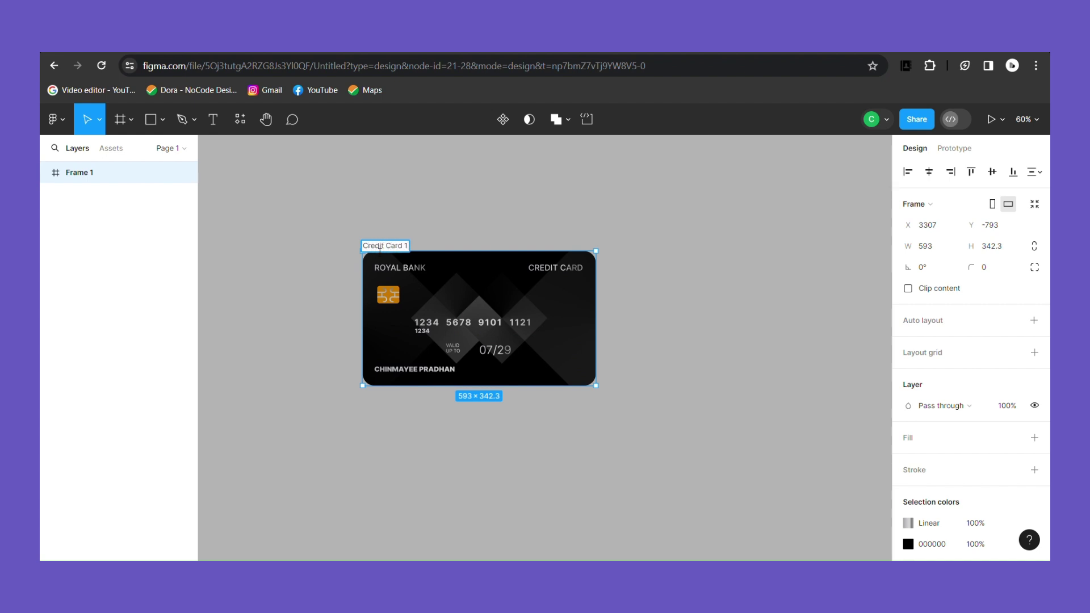
type("it Card 1")
left_click(674, 338)
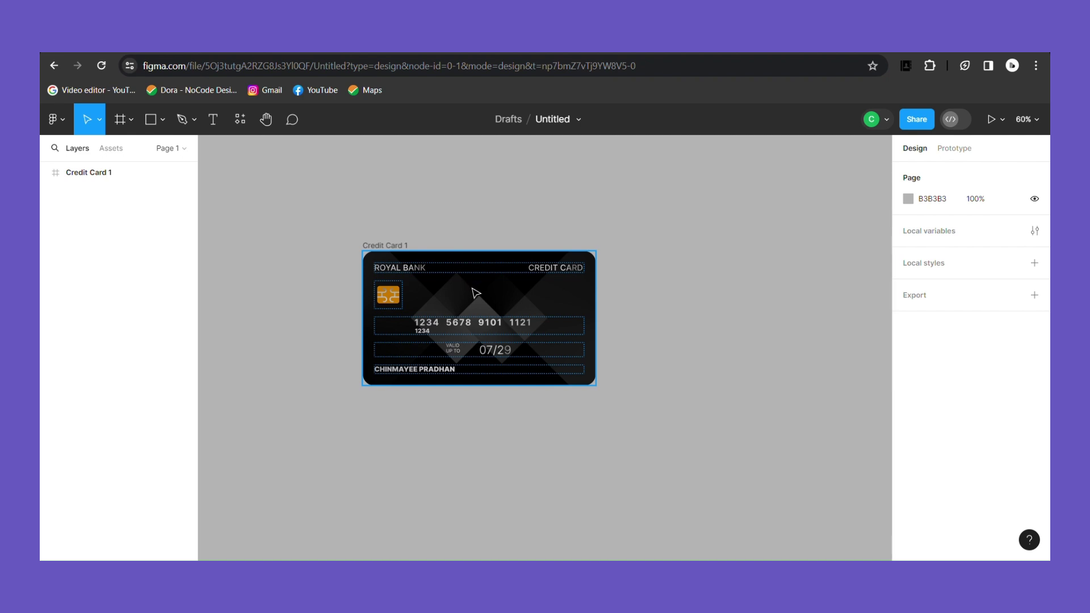
Step: Duplicate Credit Card 1, then mirror the copy's front card and set its opacity to 0
left_click(88, 173)
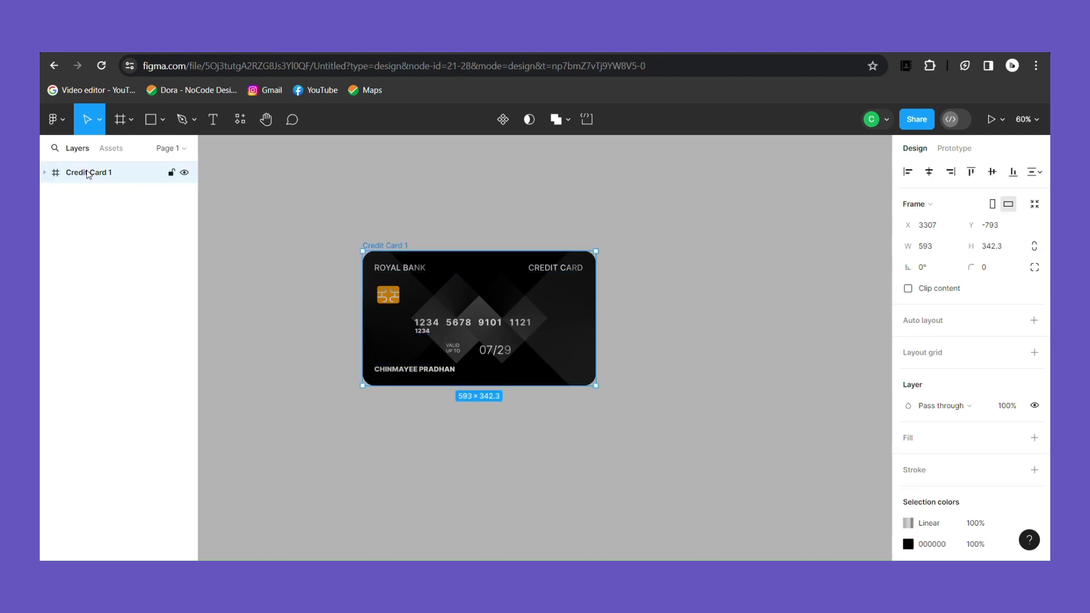
key("ctrl+d")
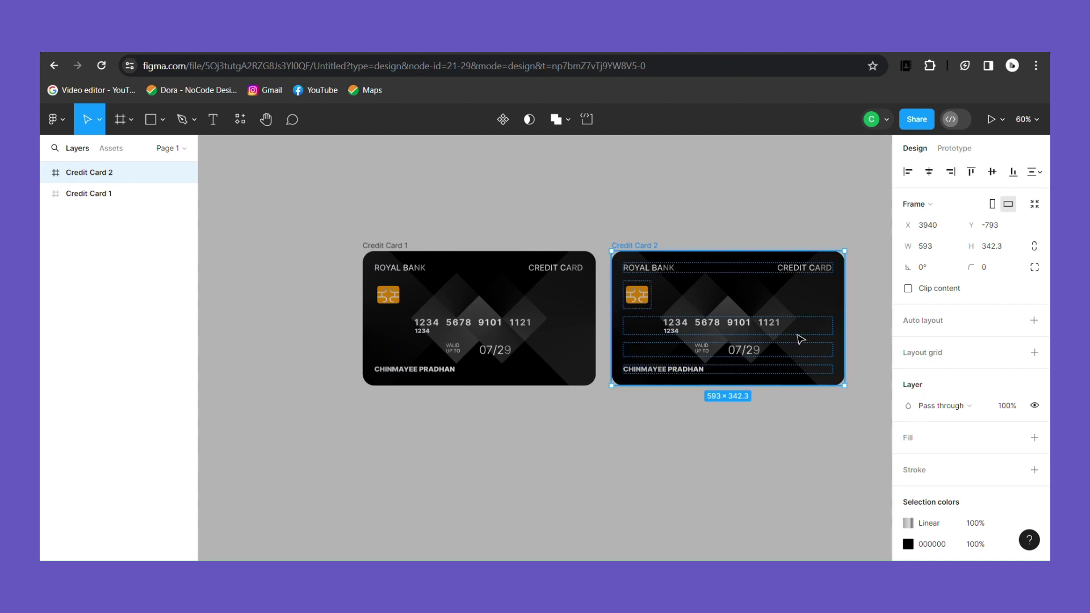
left_click(45, 173)
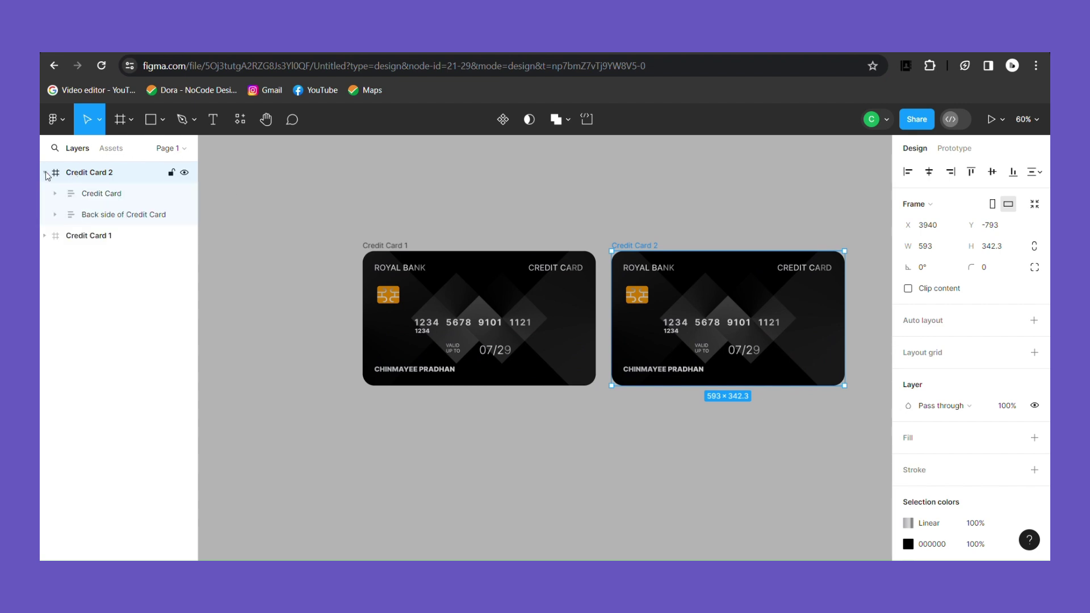
left_click(98, 199)
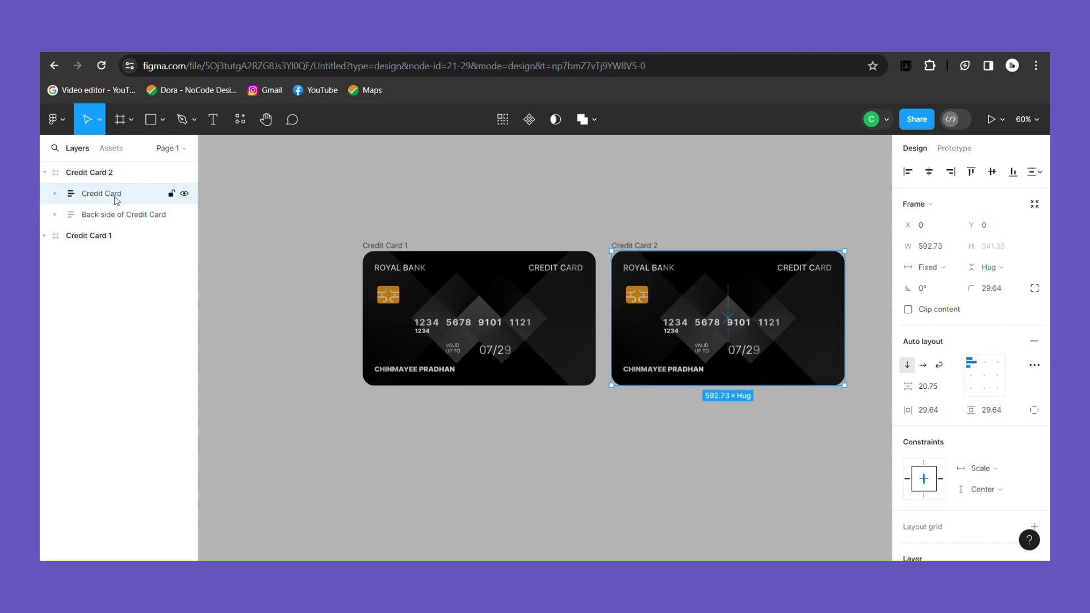
right_click(718, 327)
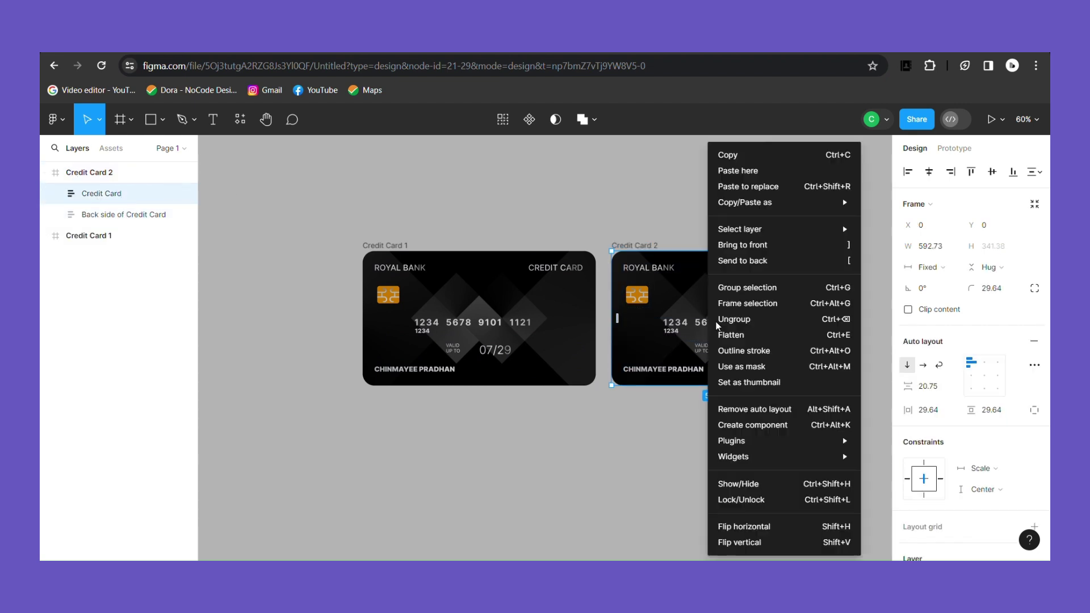
left_click(767, 528)
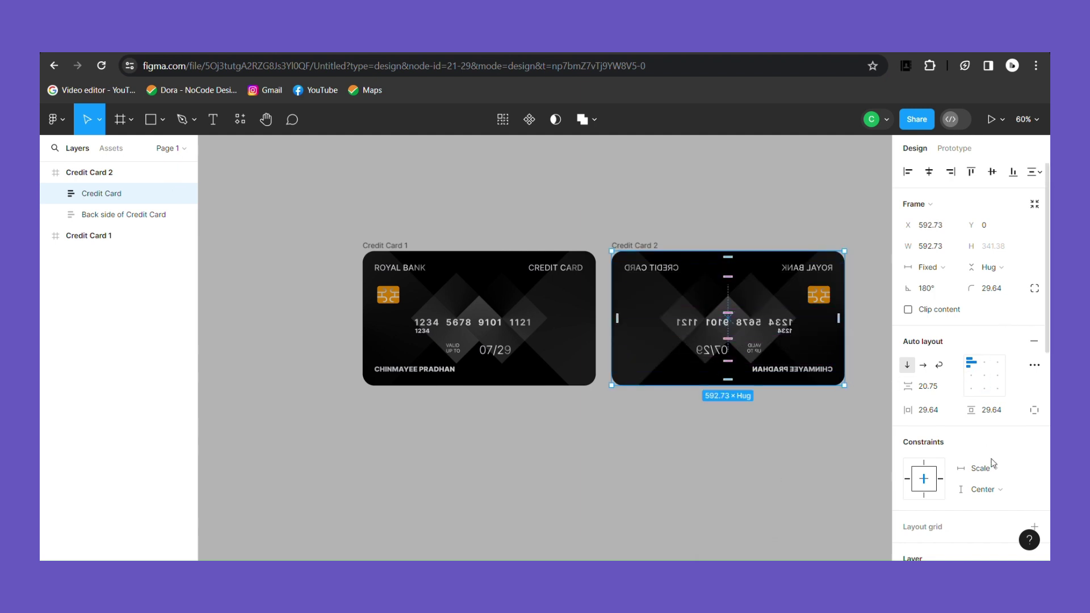
scroll(971, 369, "down", 4)
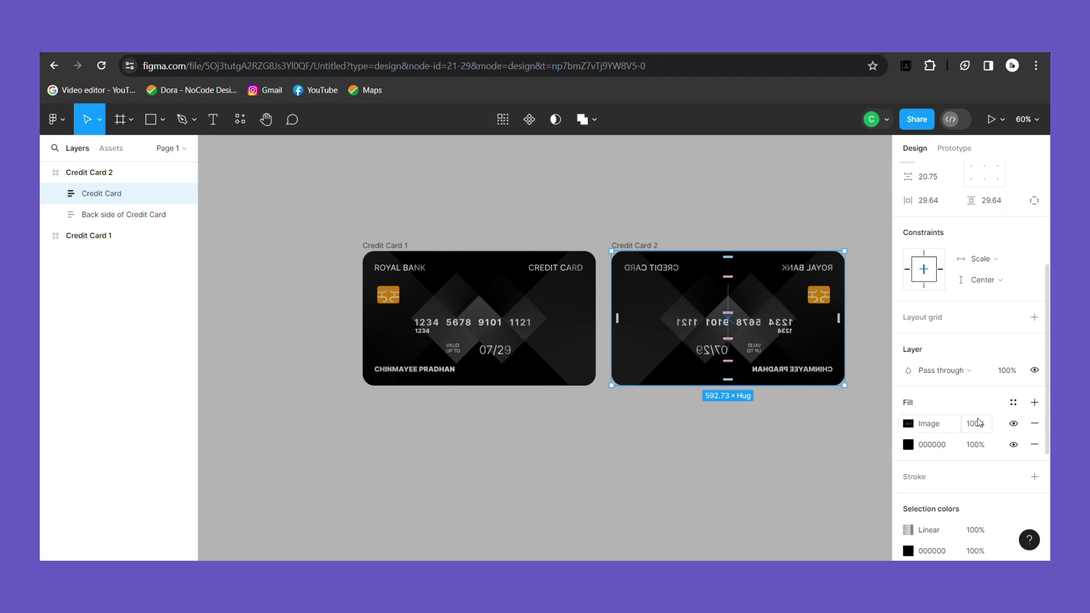
left_click(1006, 372)
type("0")
left_click(861, 440)
Step: Flip the back side layer in Credit Card 2 so its text reads correctly
left_click(730, 324)
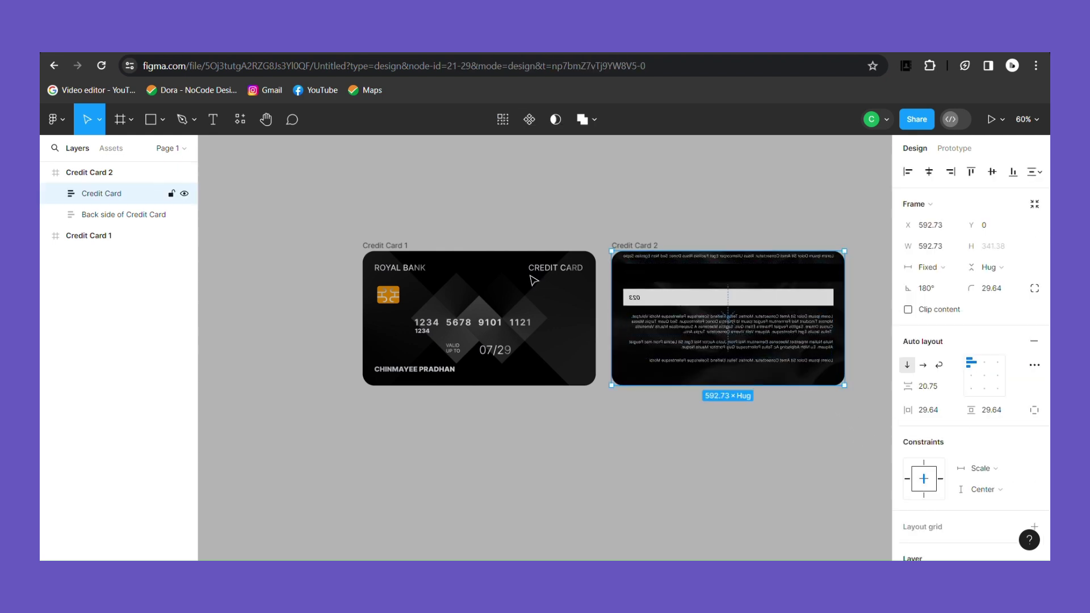
left_click(77, 223)
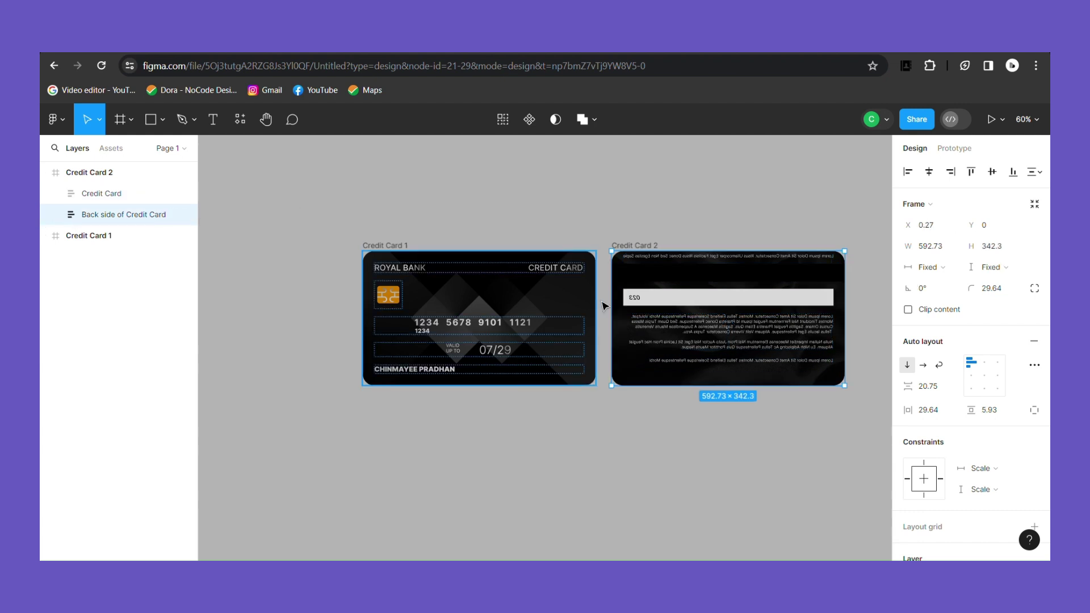
right_click(724, 322)
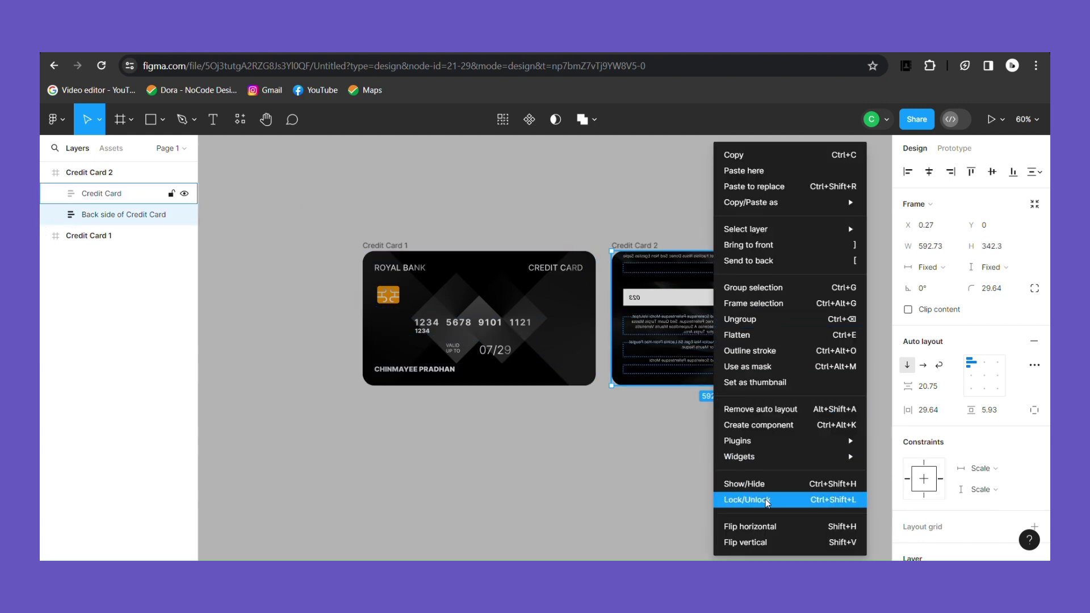
left_click(773, 528)
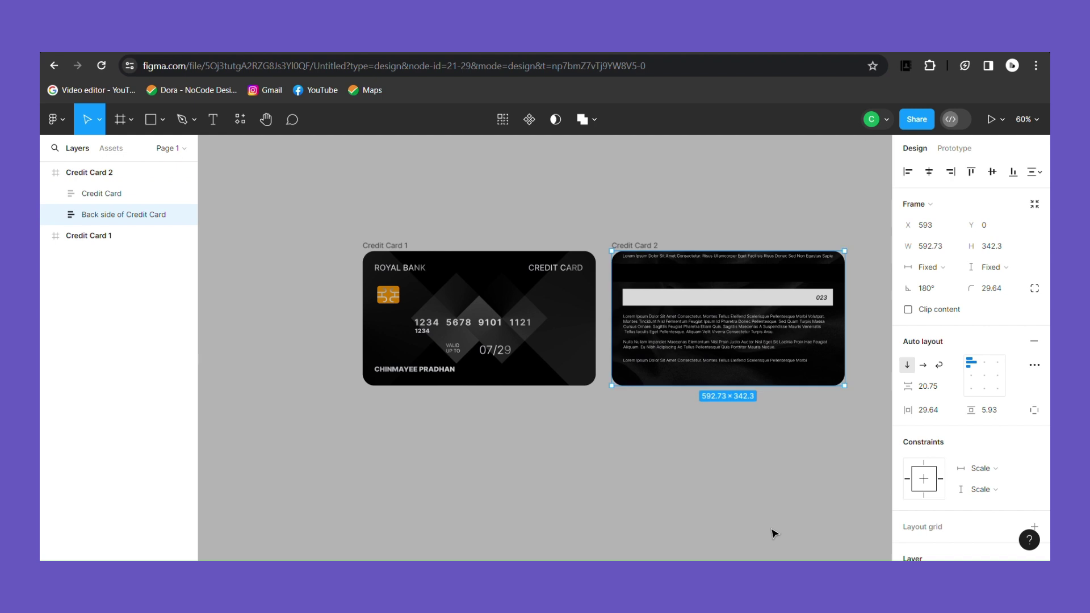
Step: Combine both credit card frames into a component set
left_click_drag(326, 213, 633, 432)
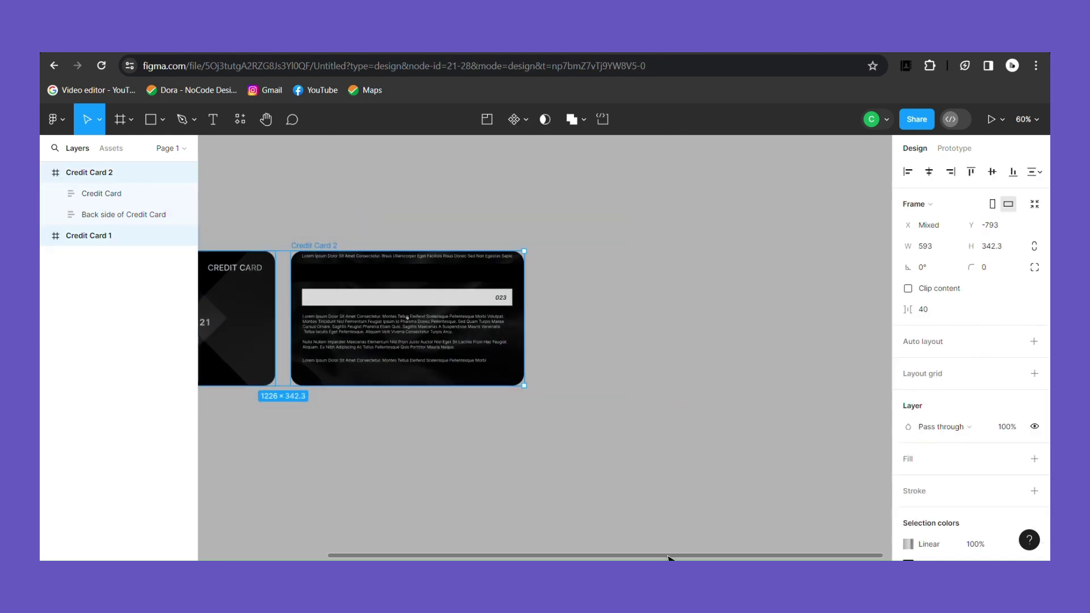
left_click_drag(670, 559, 469, 544)
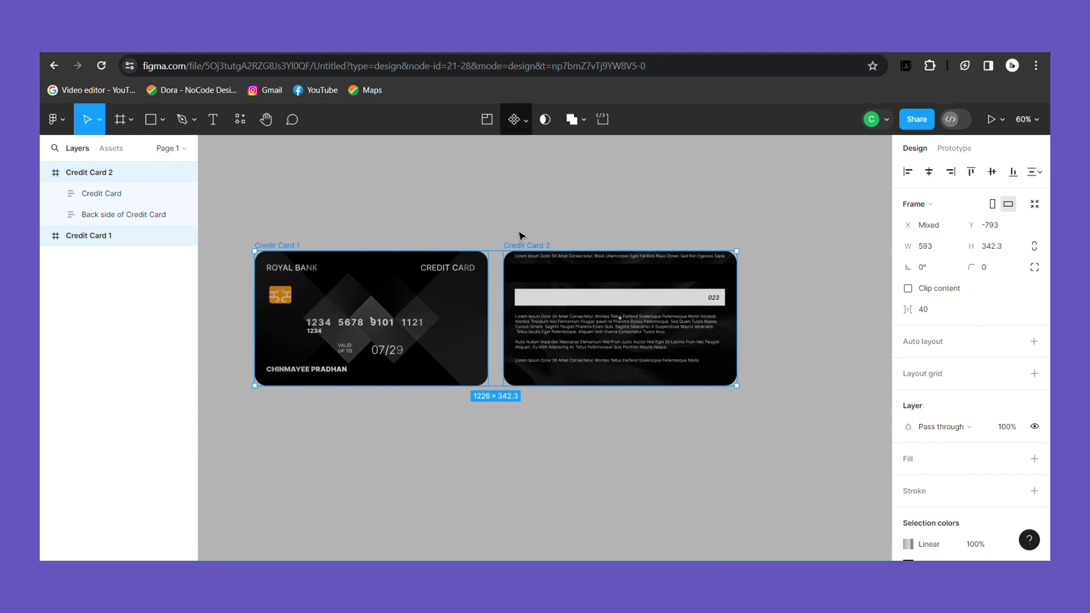
left_click(523, 124)
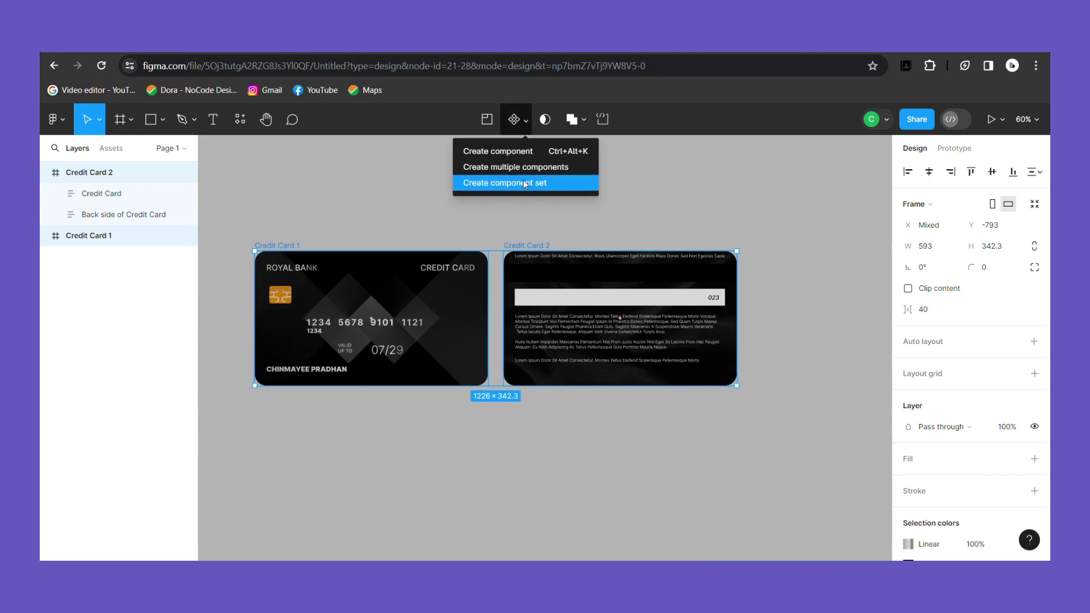
left_click(523, 182)
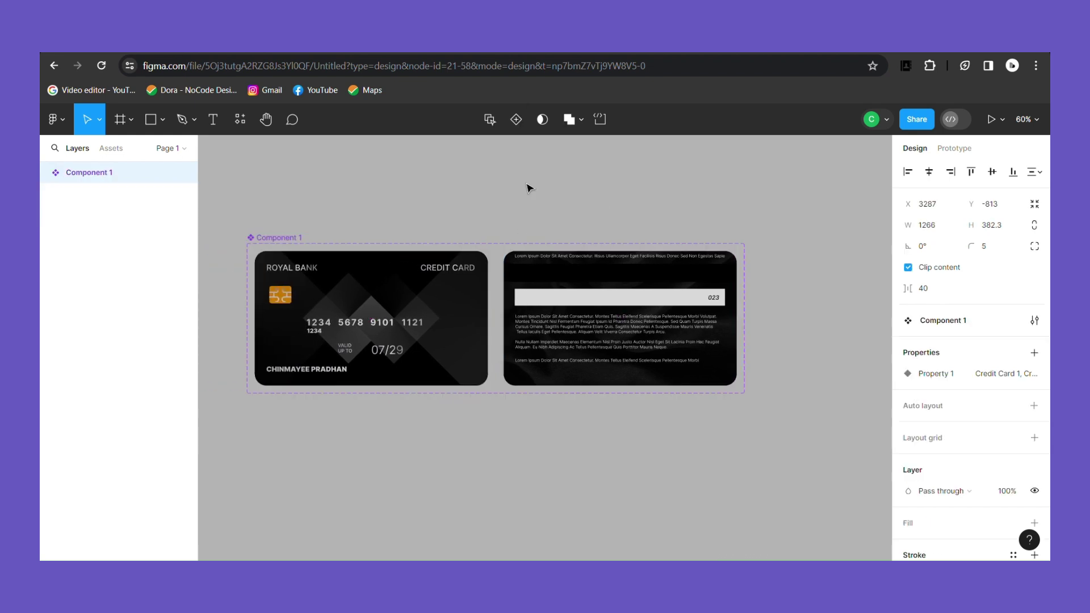
Step: Rename the component set to 'Credit Card Animation'
left_click(464, 316)
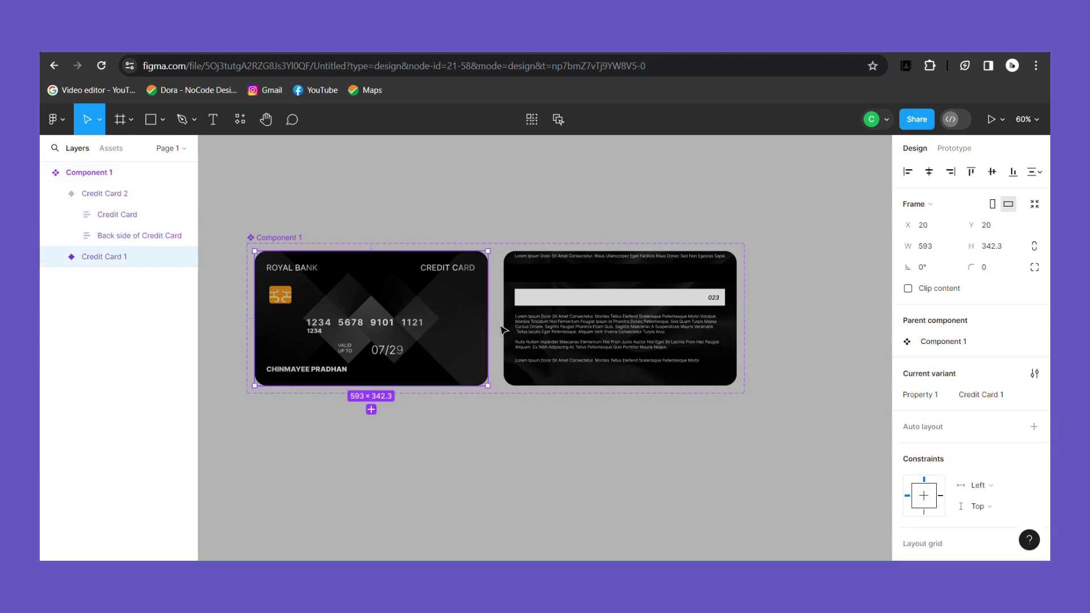
left_click(299, 241)
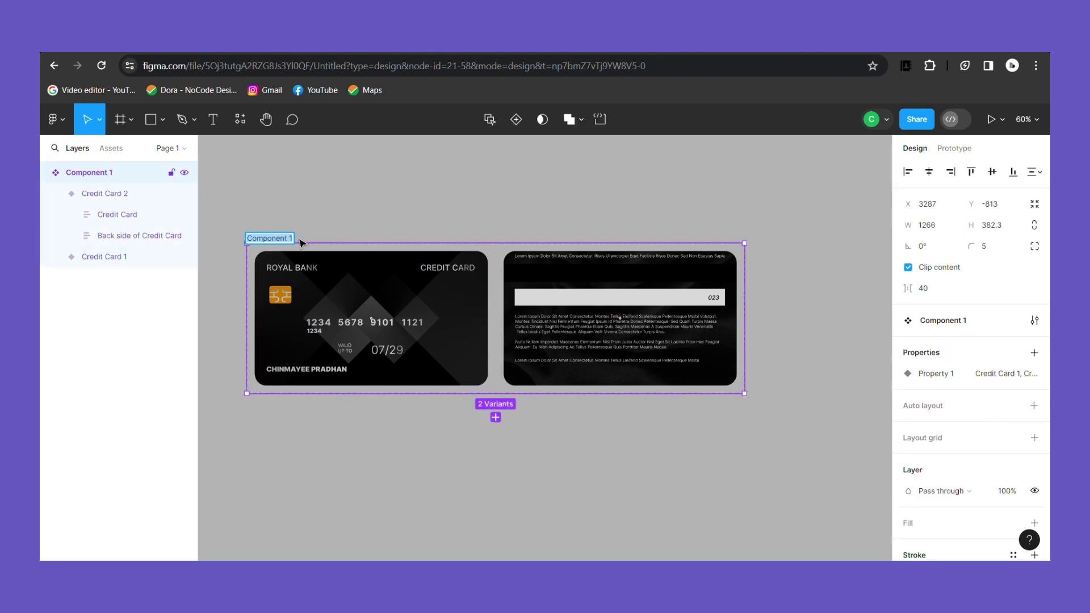
key("BackSpace")
type("Credit Card Animation")
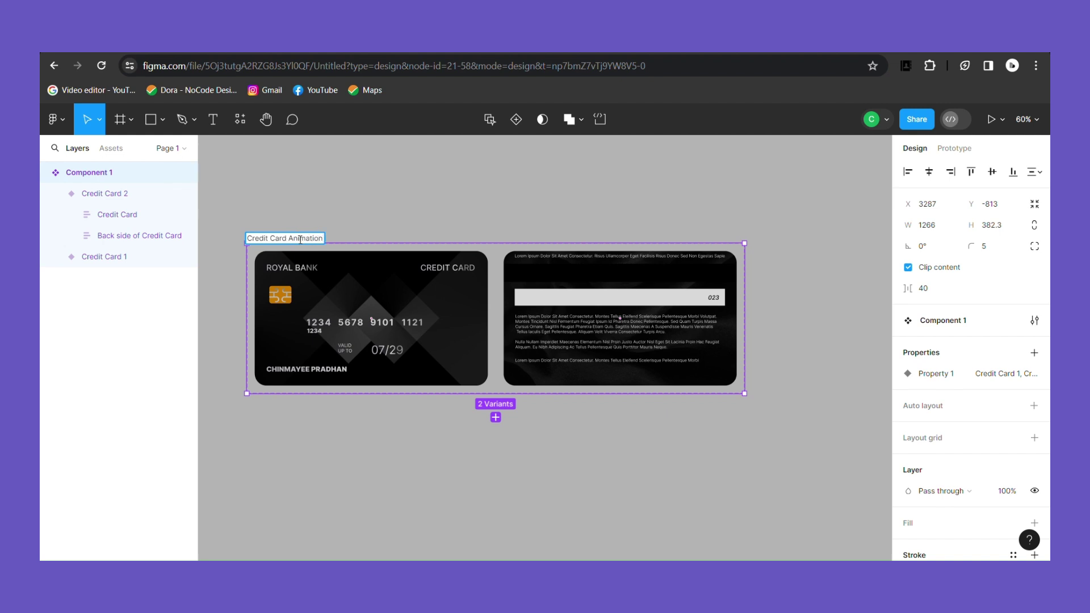
left_click(343, 455)
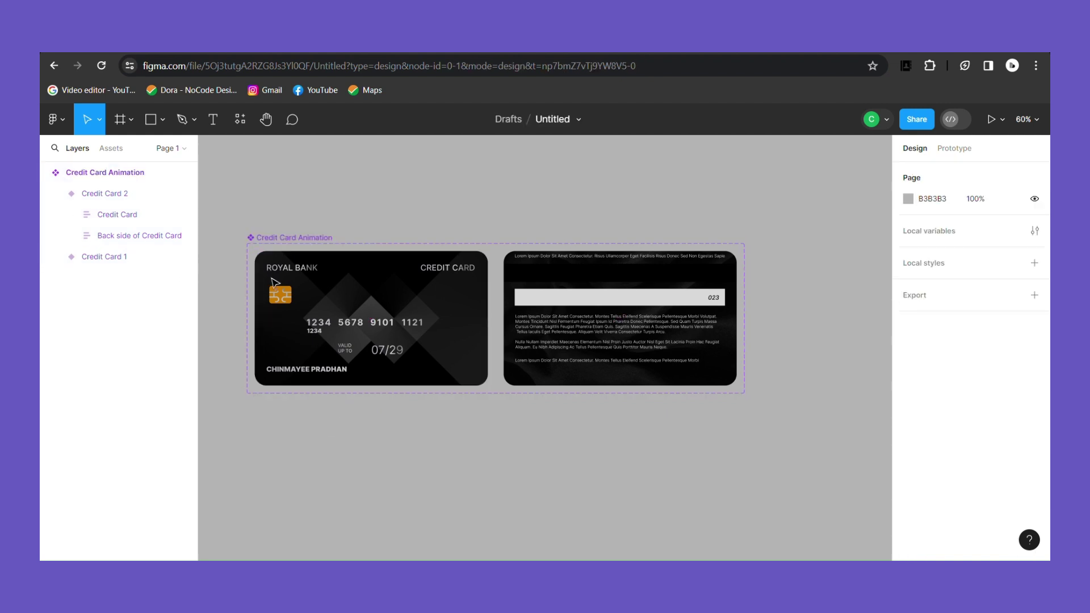
Step: Link Credit Card 1 on click to change to Credit Card 2 with Smart animate
left_click(276, 282)
key("shift+e")
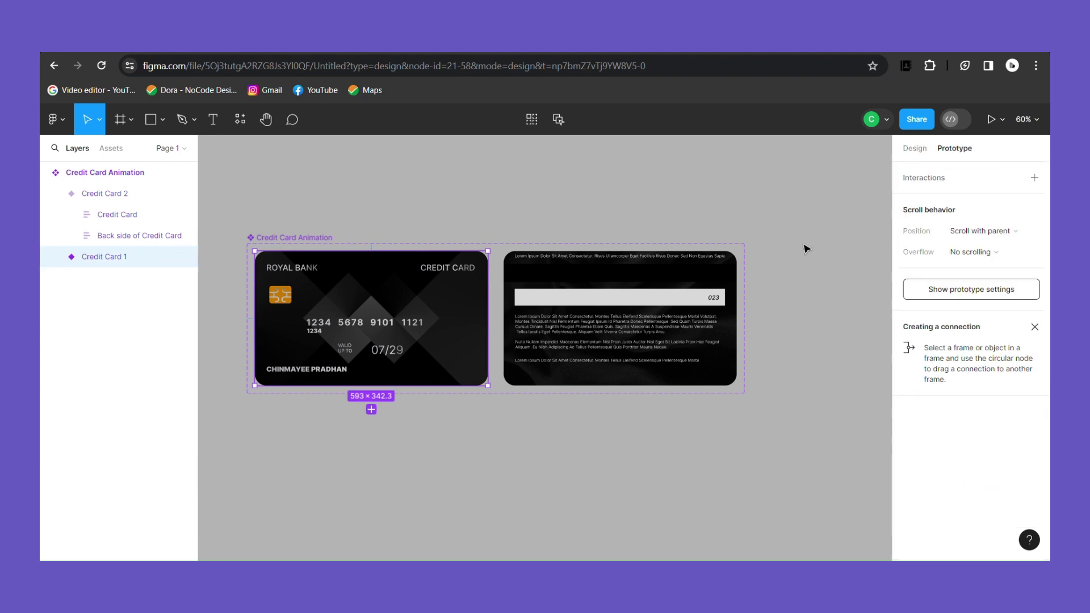
left_click_drag(488, 318, 514, 323)
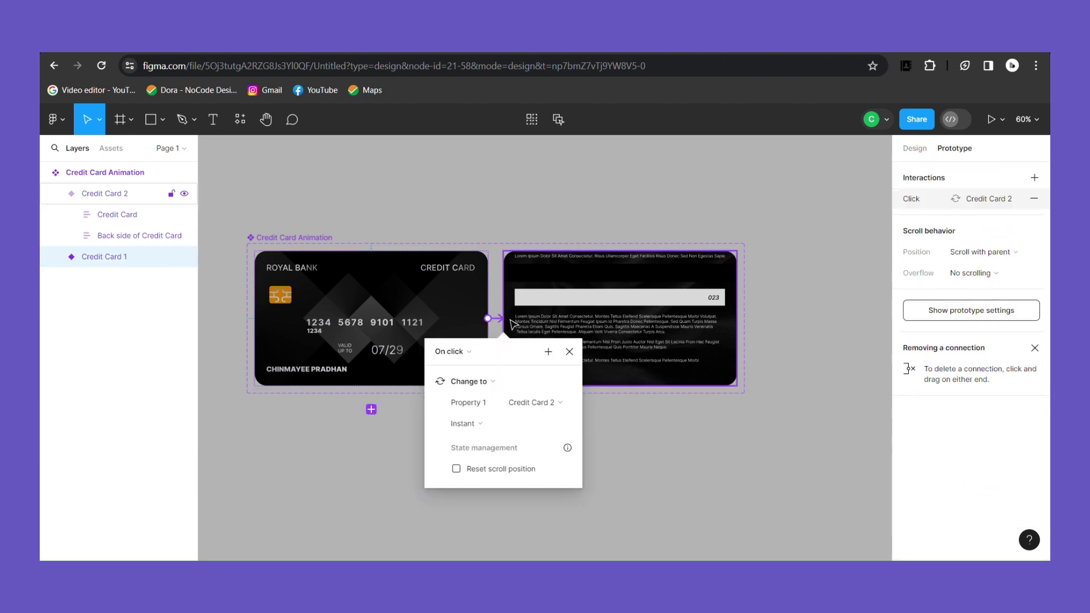
left_click(493, 432)
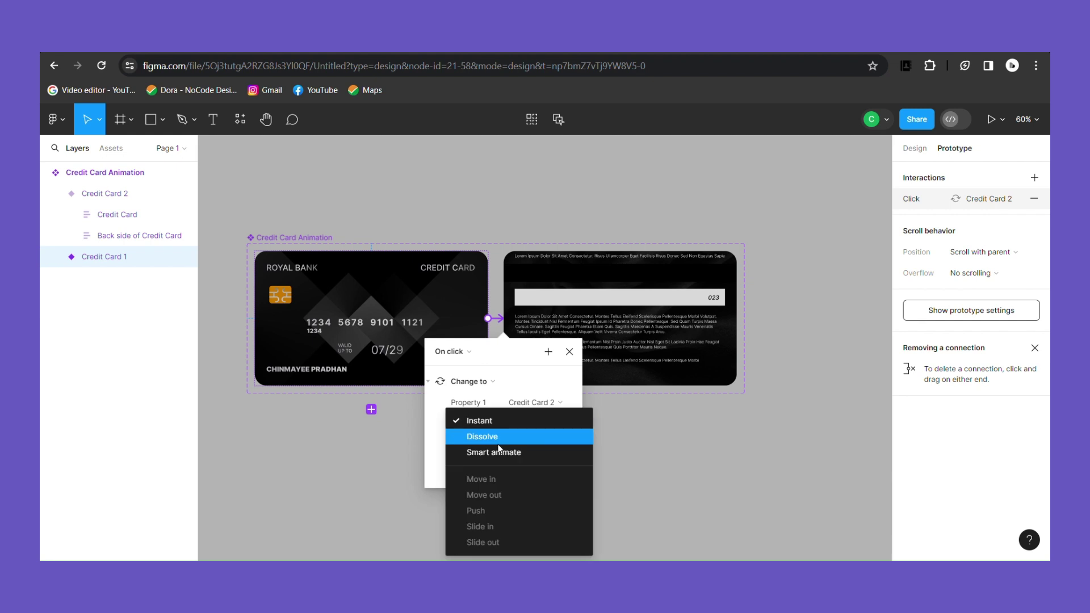
left_click(502, 452)
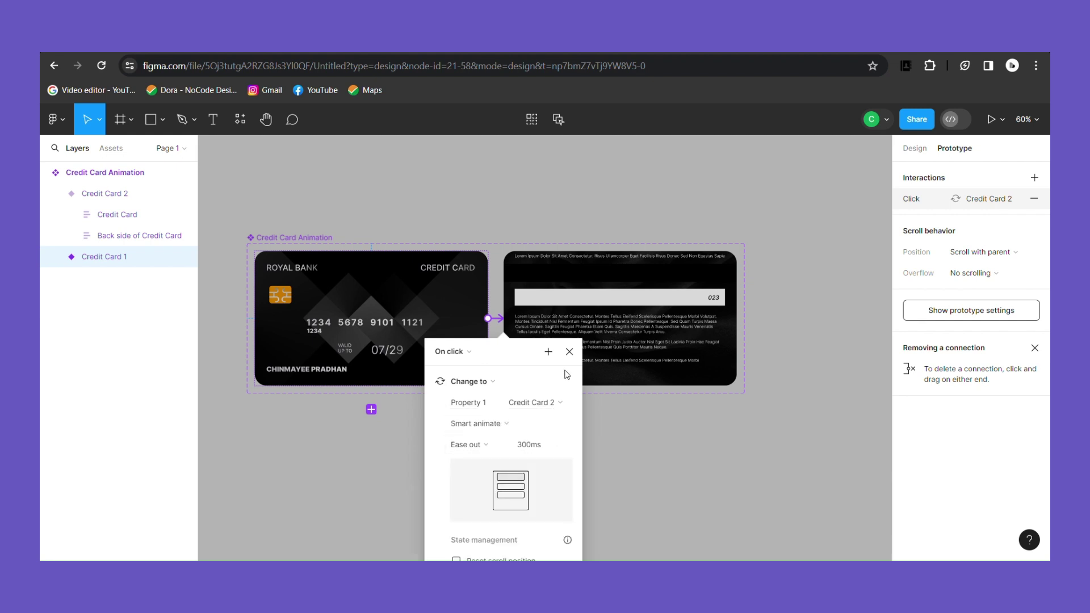
left_click(570, 353)
Step: Link Credit Card 2 on click back to Credit Card 1
left_click(518, 344)
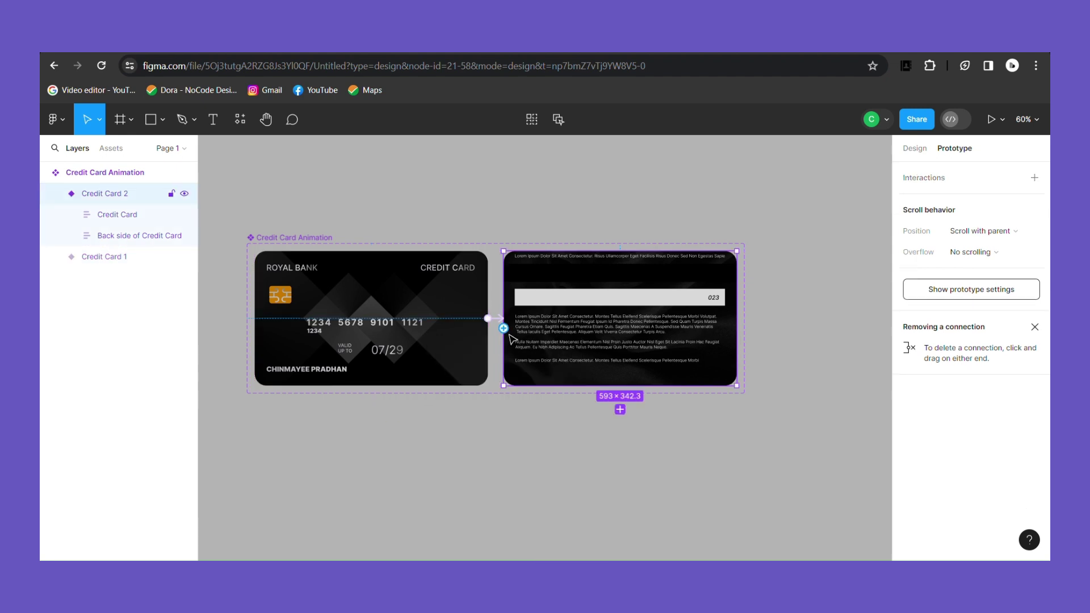
left_click_drag(504, 320, 482, 342)
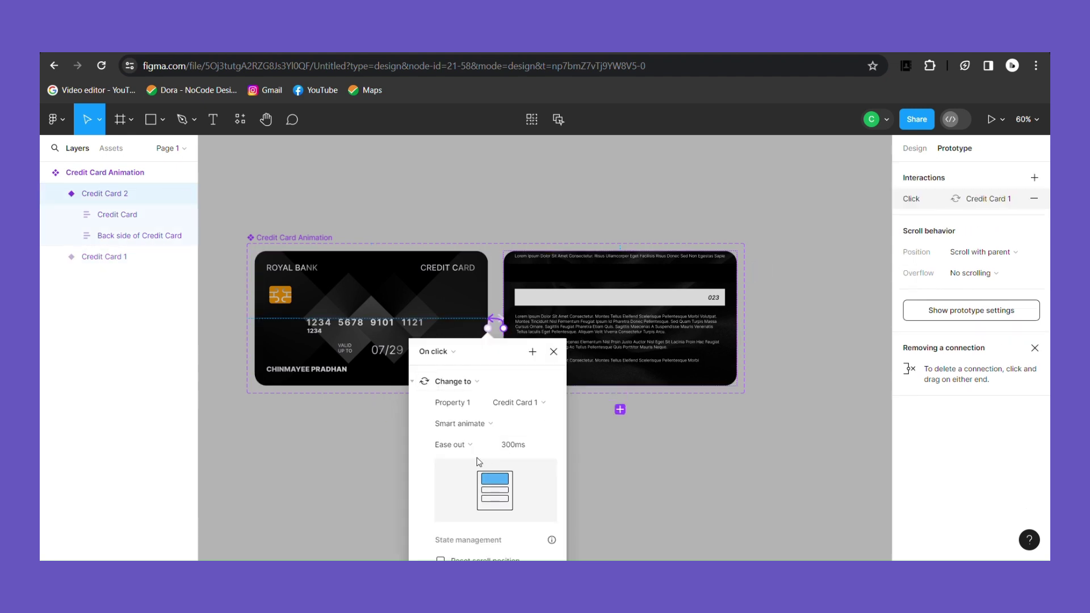
key("Escape")
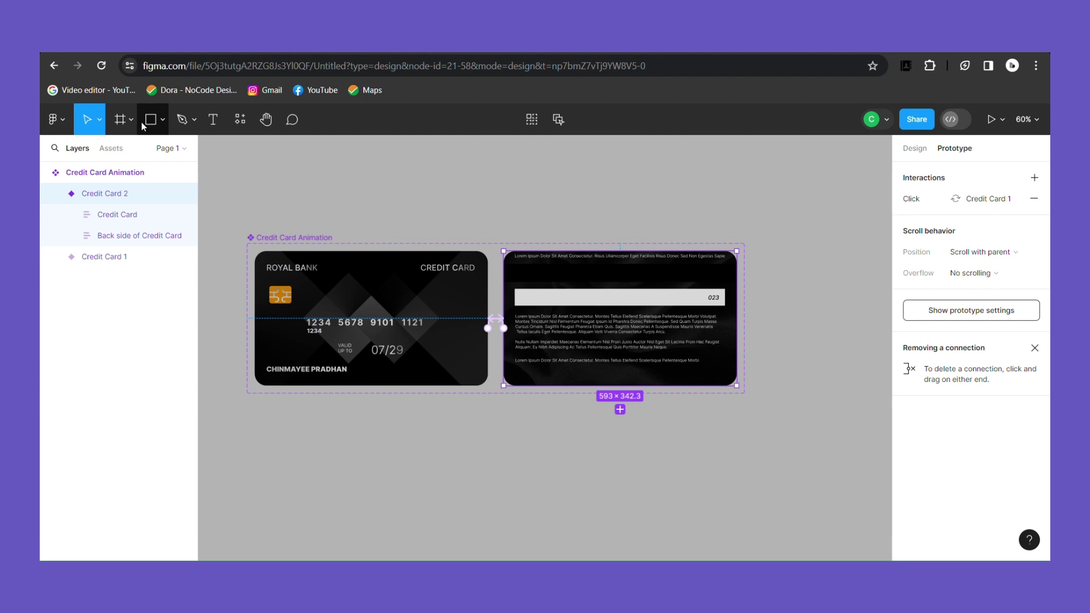
Step: Create an iPhone 13 mini sized frame beside the cards
left_click(131, 121)
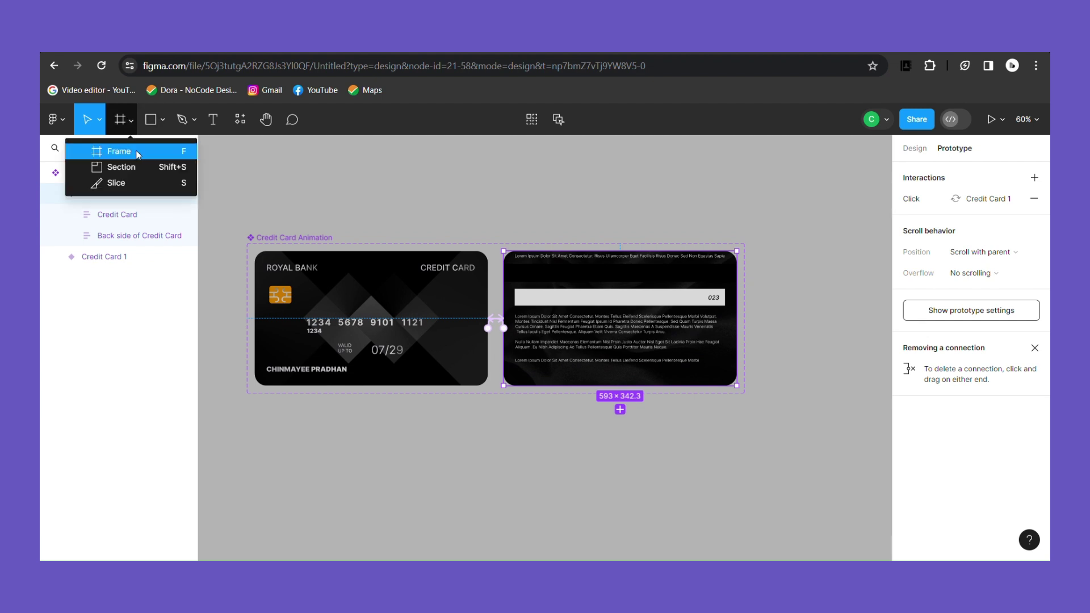
left_click(136, 150)
left_click(938, 299)
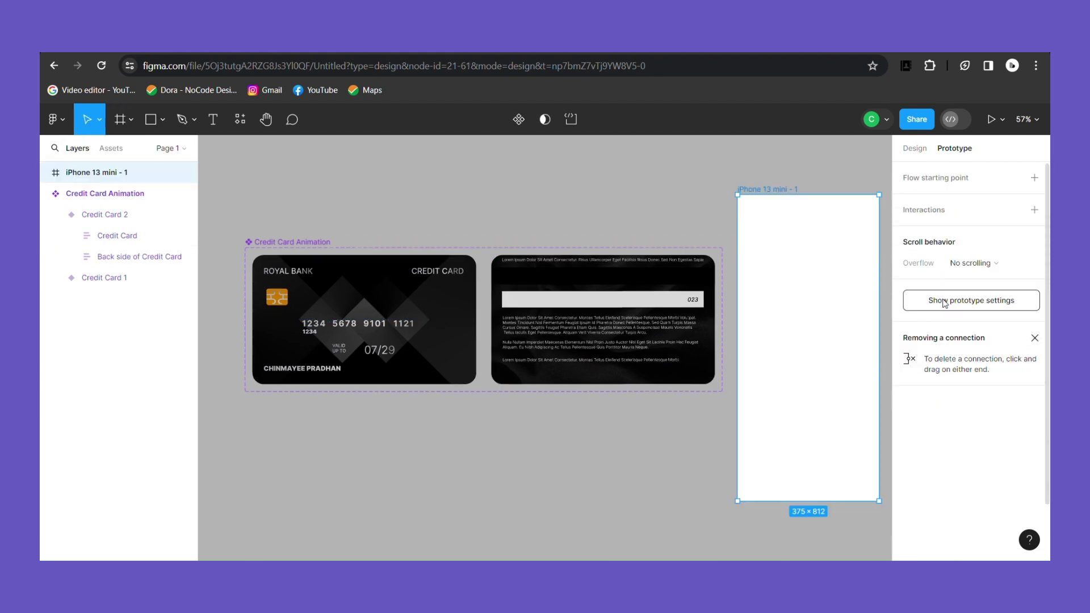
Step: Fill the frame with a white woven 'abstract' Unsplash image and rename it Preview
left_click(238, 119)
left_click(304, 148)
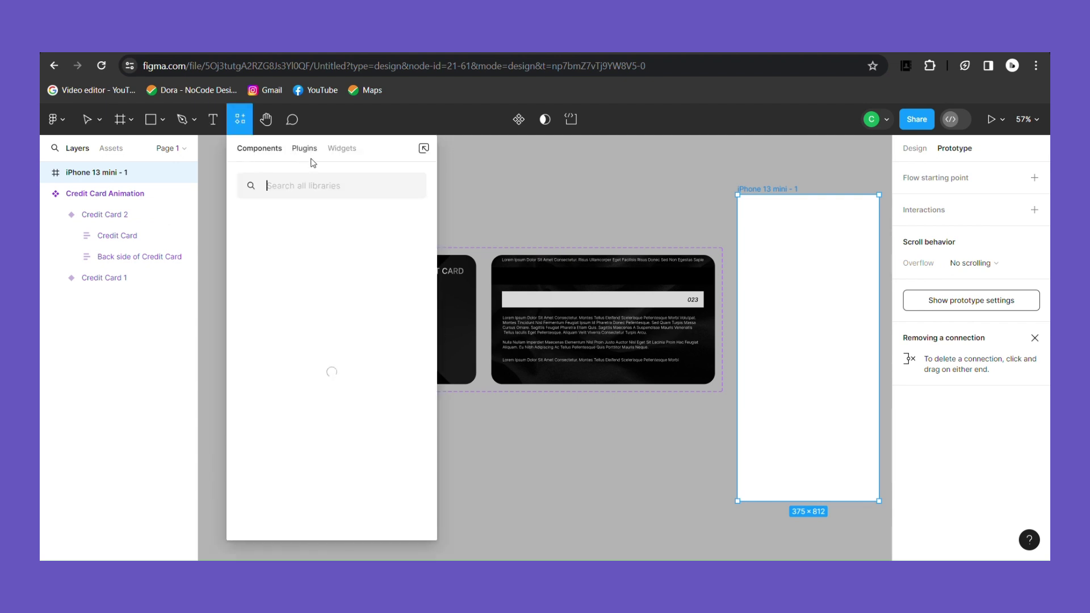
key("Escape")
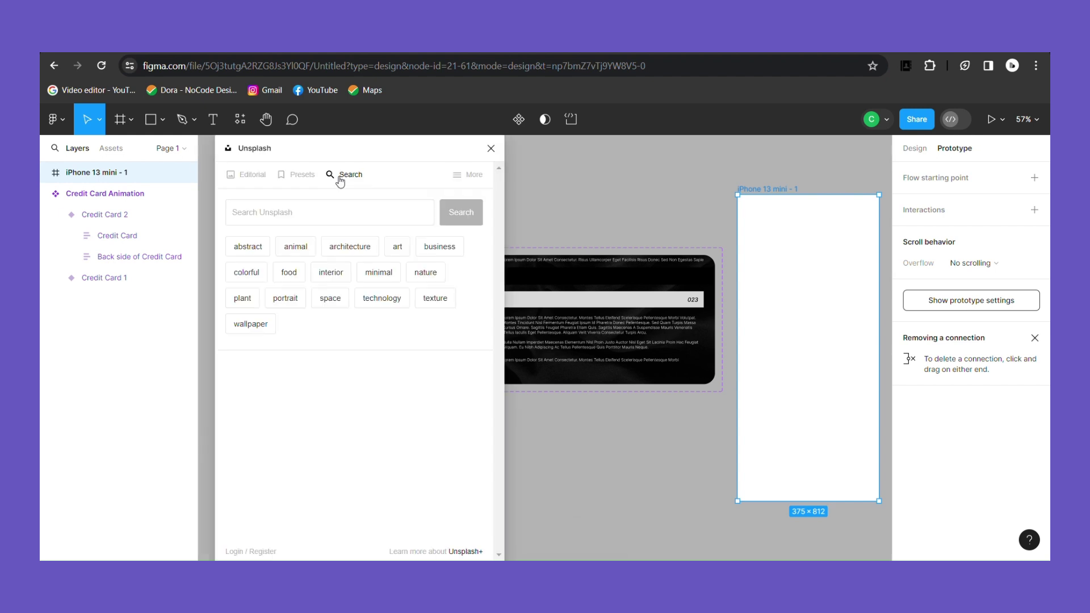
left_click(302, 219)
left_click(262, 249)
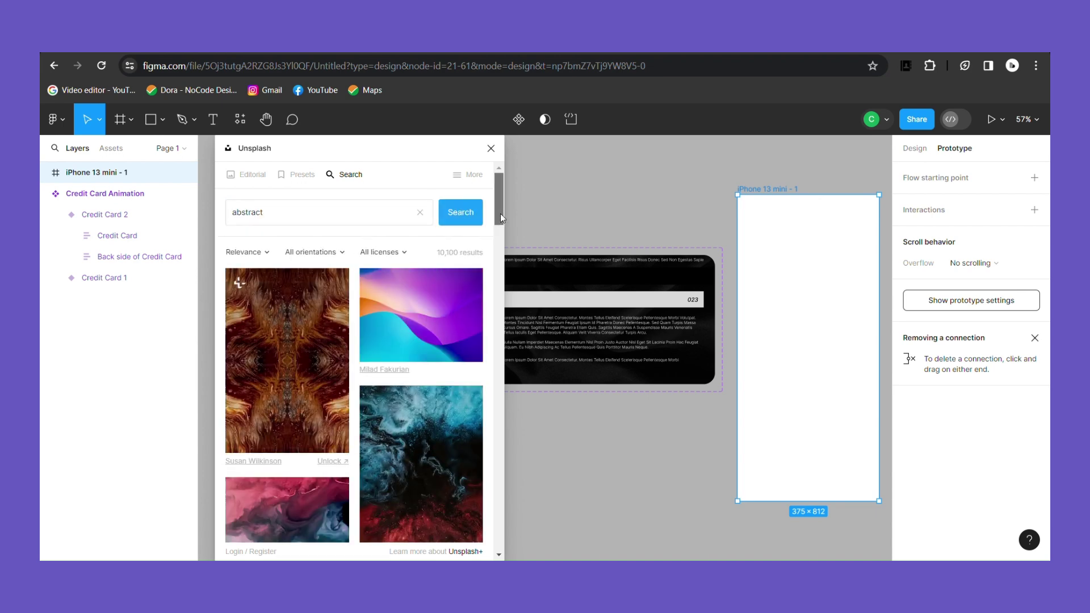
left_click_drag(500, 214, 501, 343)
scroll(490, 411, "down", 10)
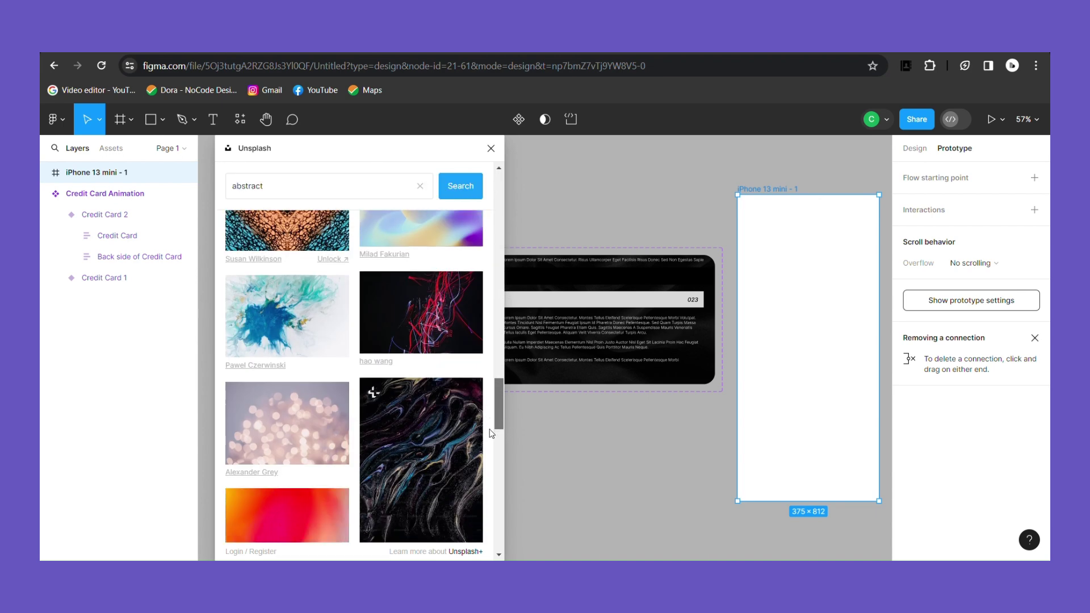
scroll(490, 498, "up", 2)
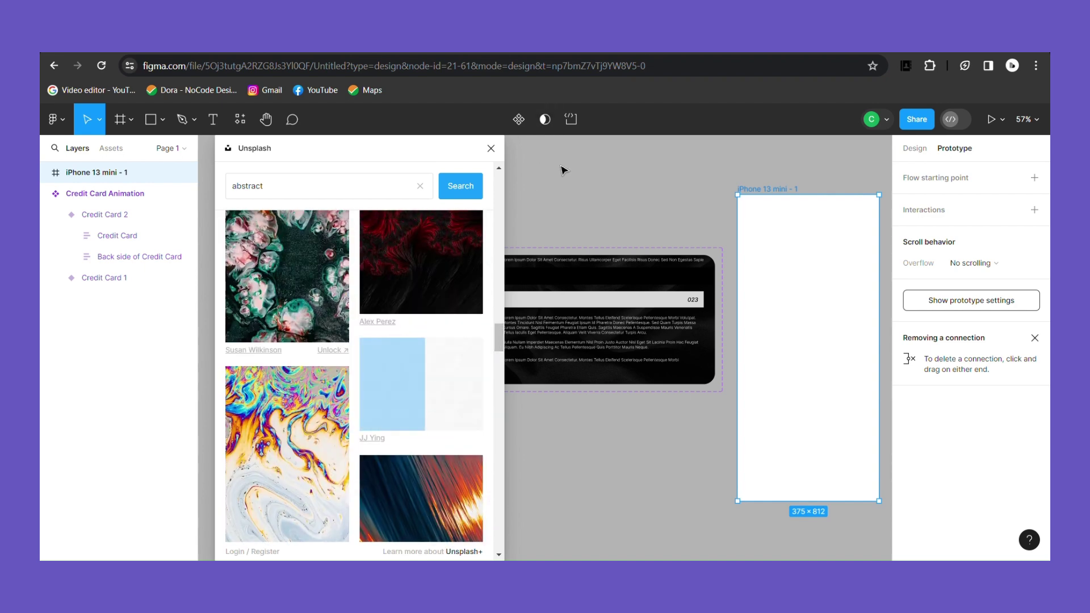
left_click(491, 148)
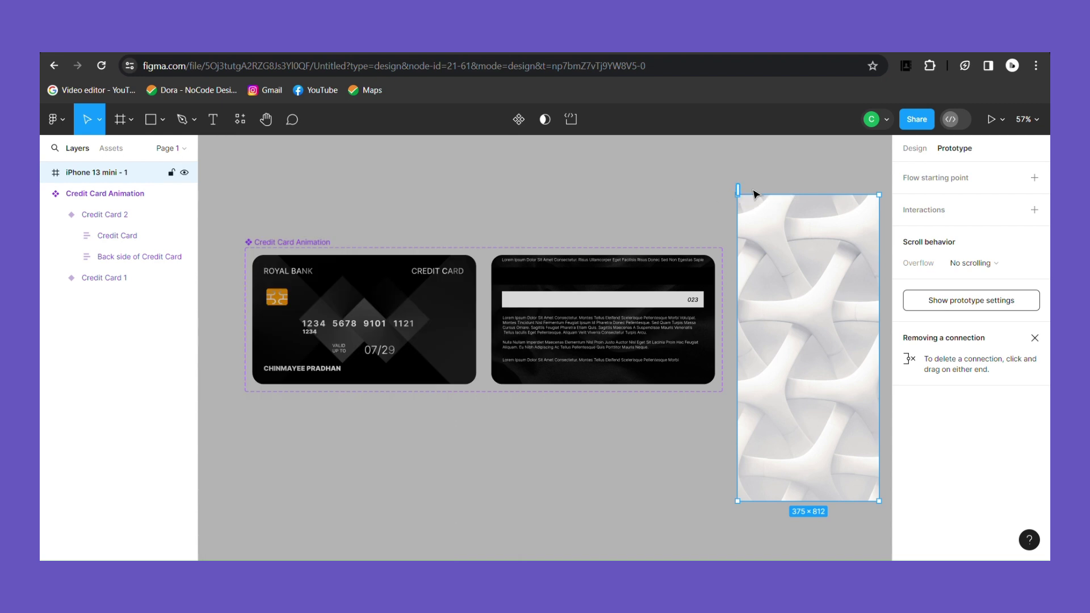
type("Preview")
key("Return")
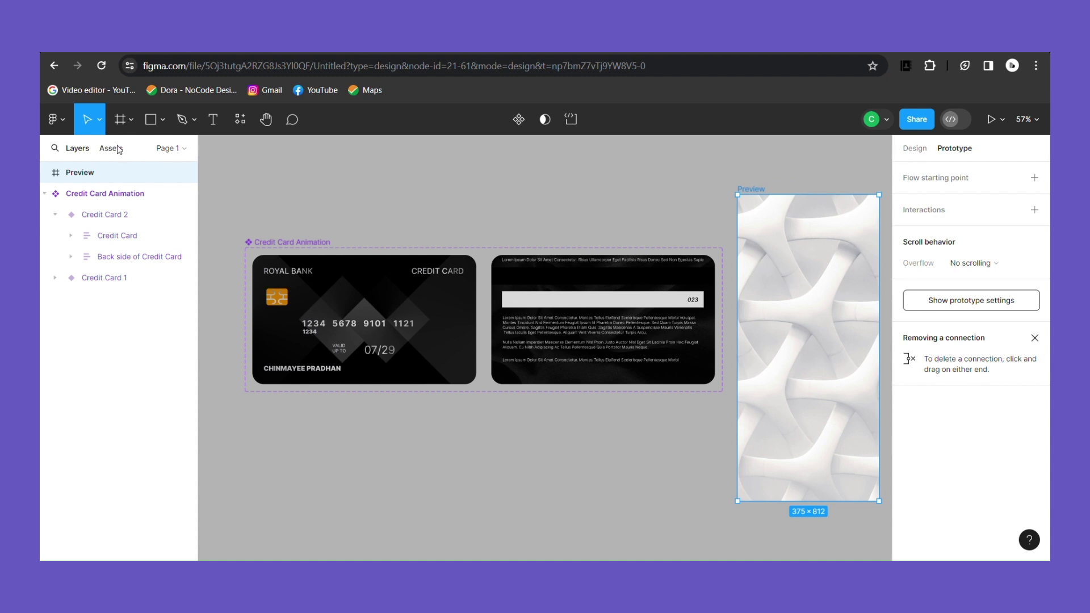
Step: Place a Credit Card Animation instance in Preview and scale it down to fit
left_click(111, 148)
left_click_drag(83, 277, 821, 310)
scroll(718, 386, "right", 2)
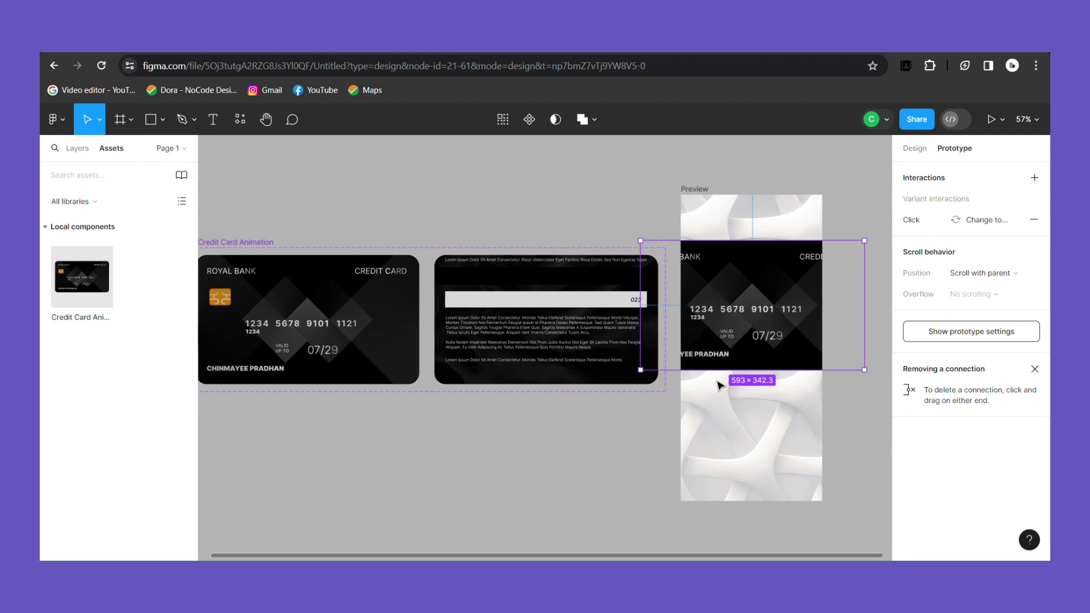
scroll(719, 386, "right", 3)
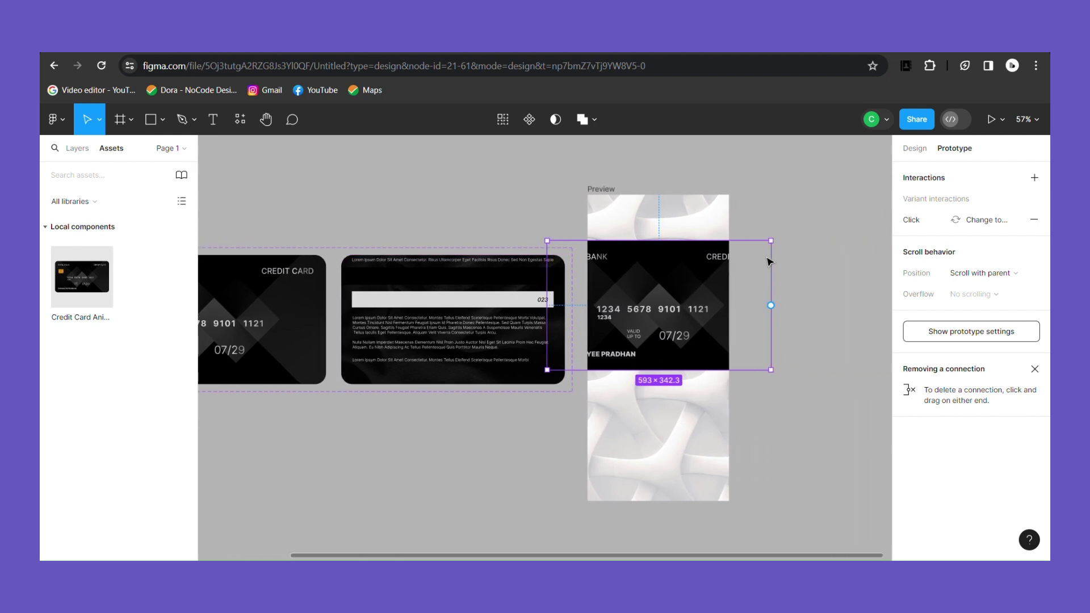
key("k")
left_click_drag(778, 251, 692, 325)
Step: Make the Preview frame the starting point of Flow 1
left_click(608, 191)
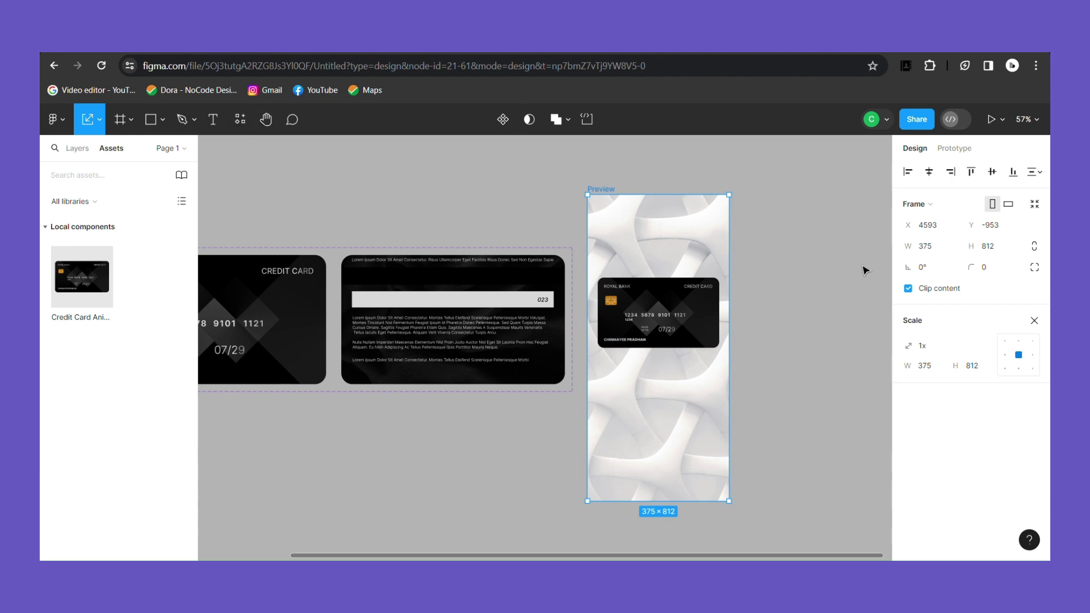
scroll(865, 270, "down", 3)
left_click(955, 148)
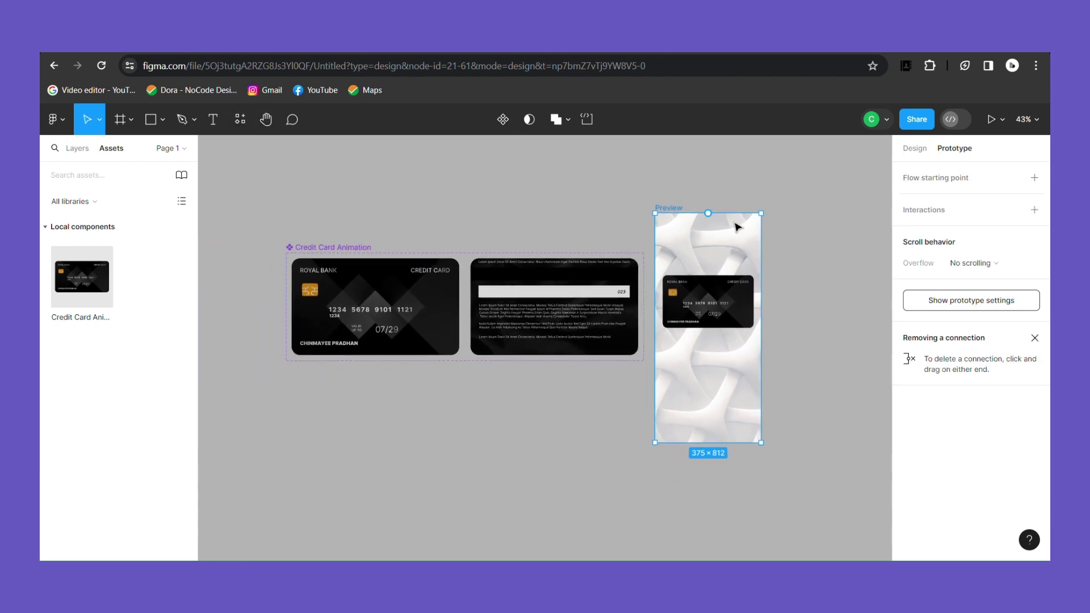
left_click(917, 180)
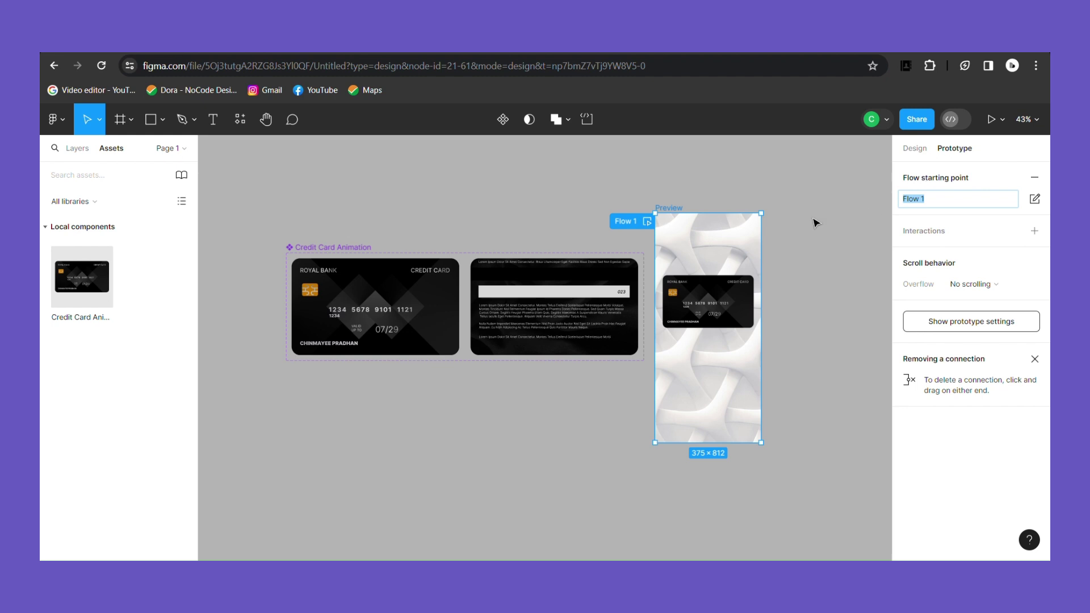
left_click(651, 225)
Step: Maximize the Flow 1 presentation and click the card four times to flip it back and forth
left_click(348, 160)
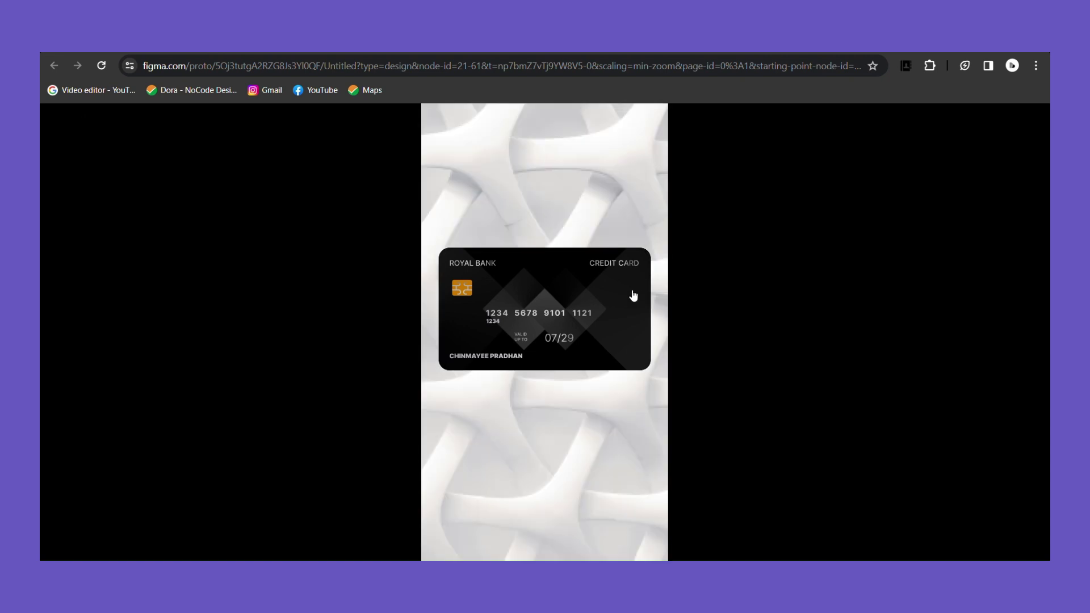
left_click(632, 319)
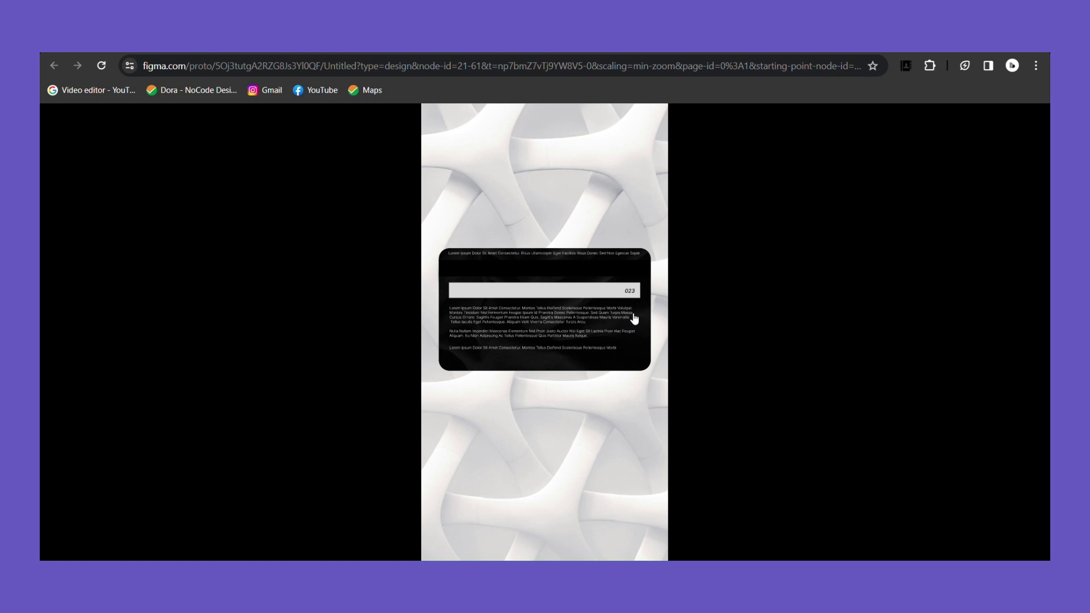
left_click(638, 364)
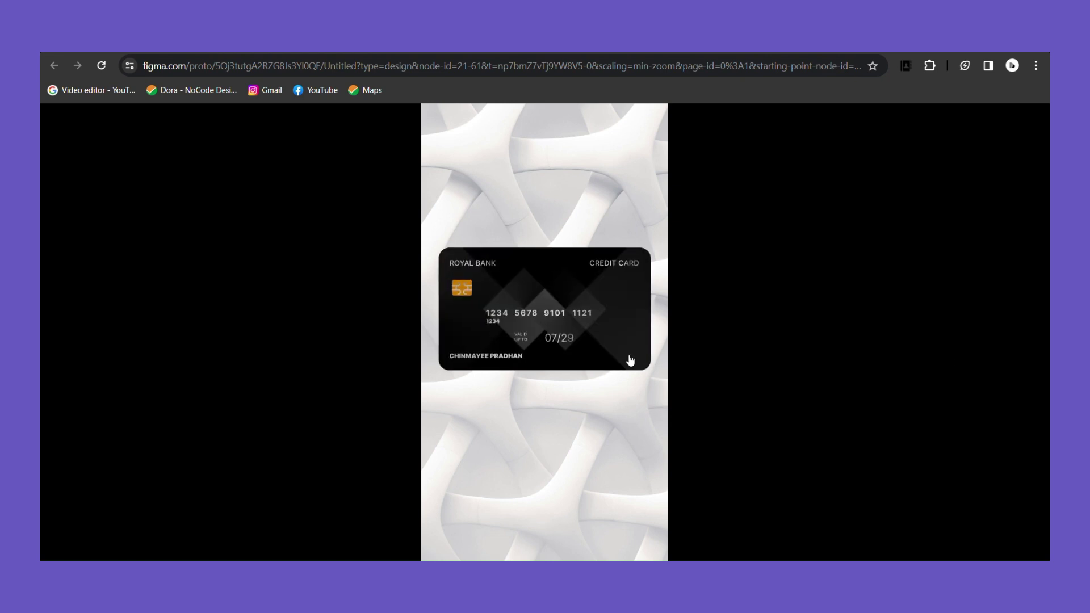
left_click(631, 360)
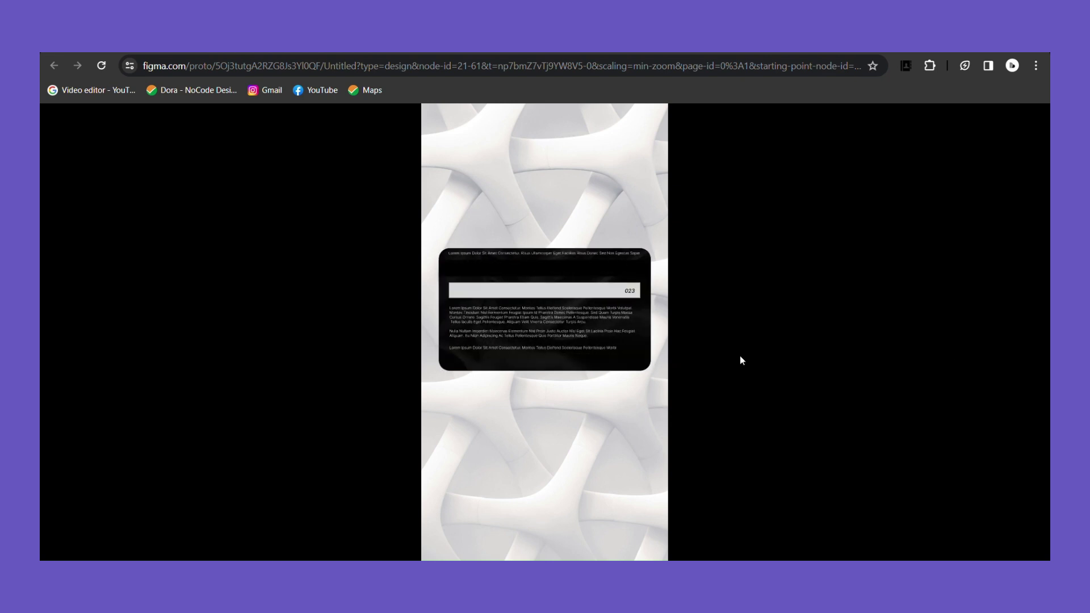
left_click(623, 360)
mouse_move(898, 133)
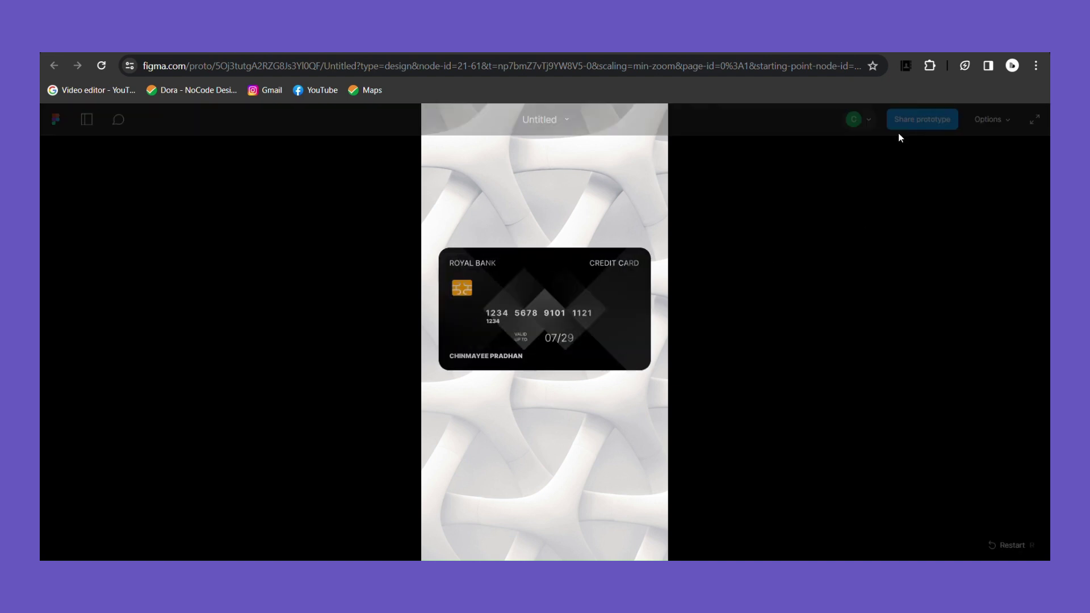